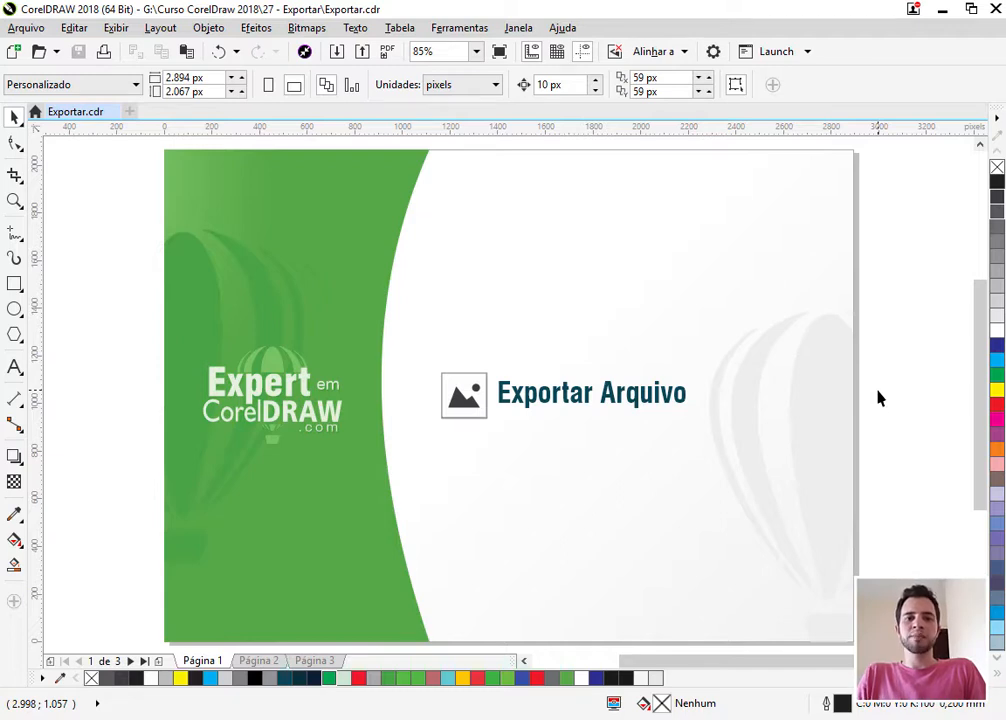
Switch to Página 2, start exporting it and set the file name to "nome".
{"action": "left_click", "coordinate": [258, 661]}
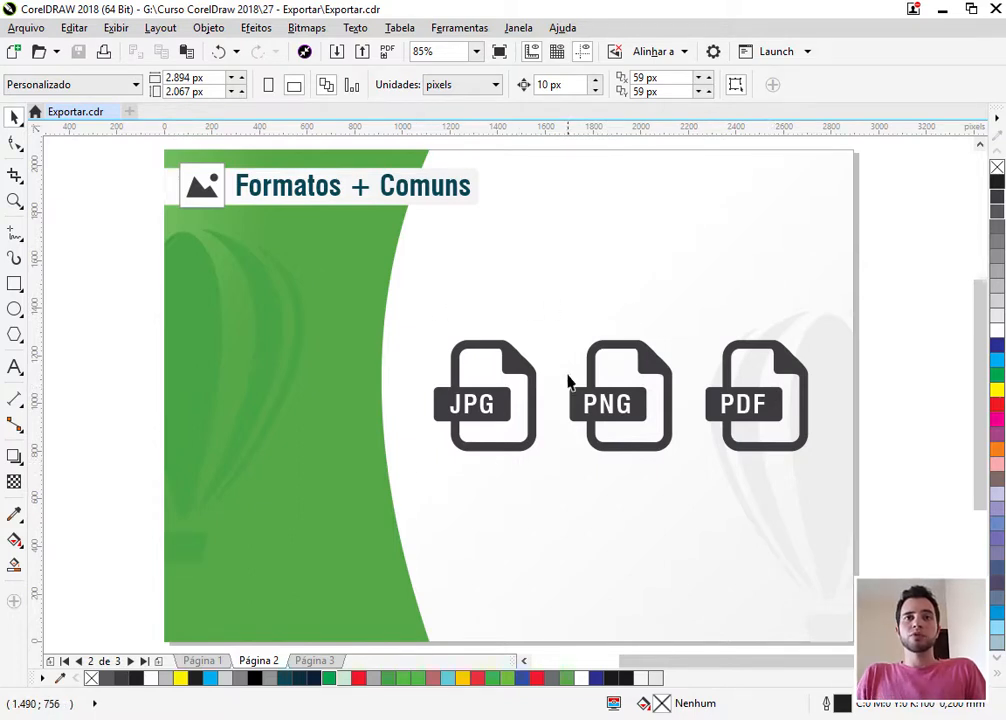
{"action": "left_click", "coordinate": [362, 53]}
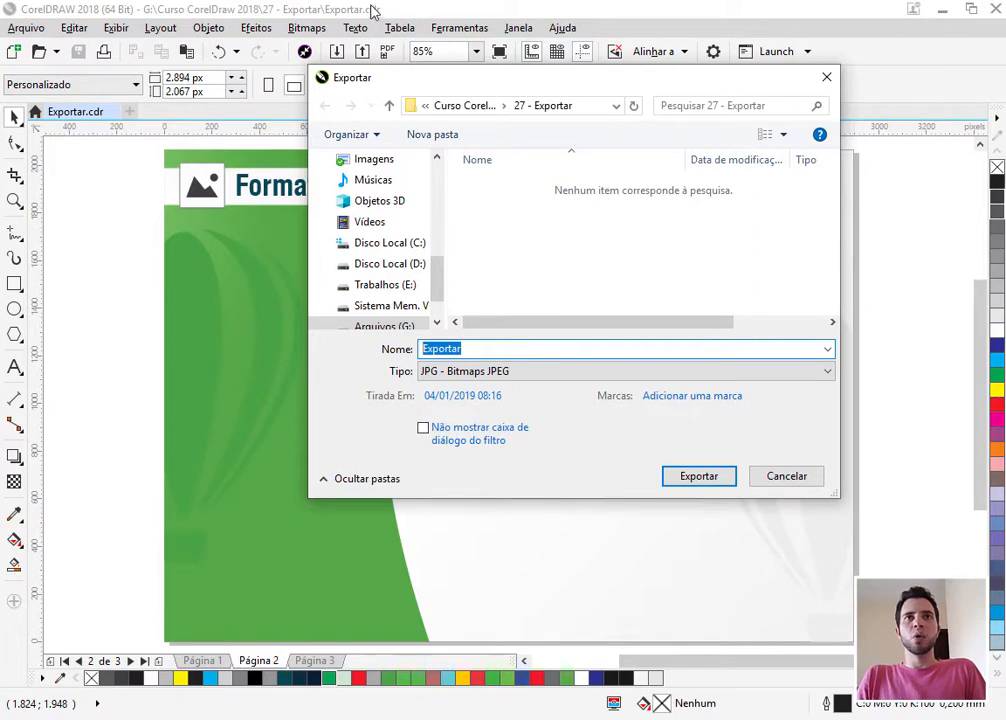
{"action": "left_click", "coordinate": [479, 348]}
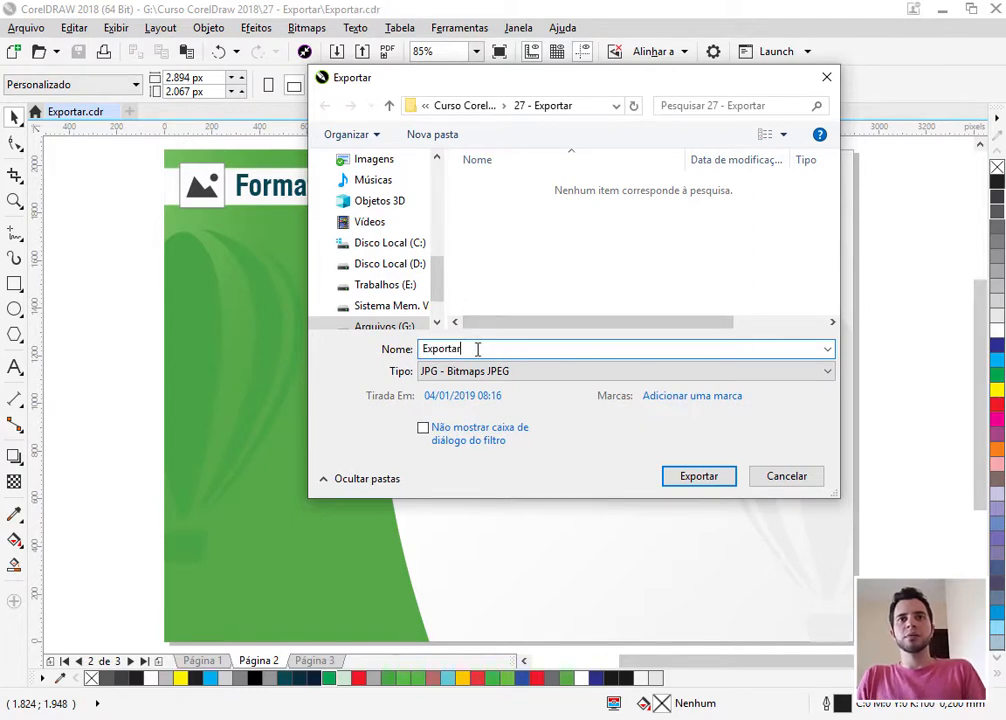
{"action": "left_click_drag", "start_coordinate": [478, 348], "coordinate": [338, 345]}
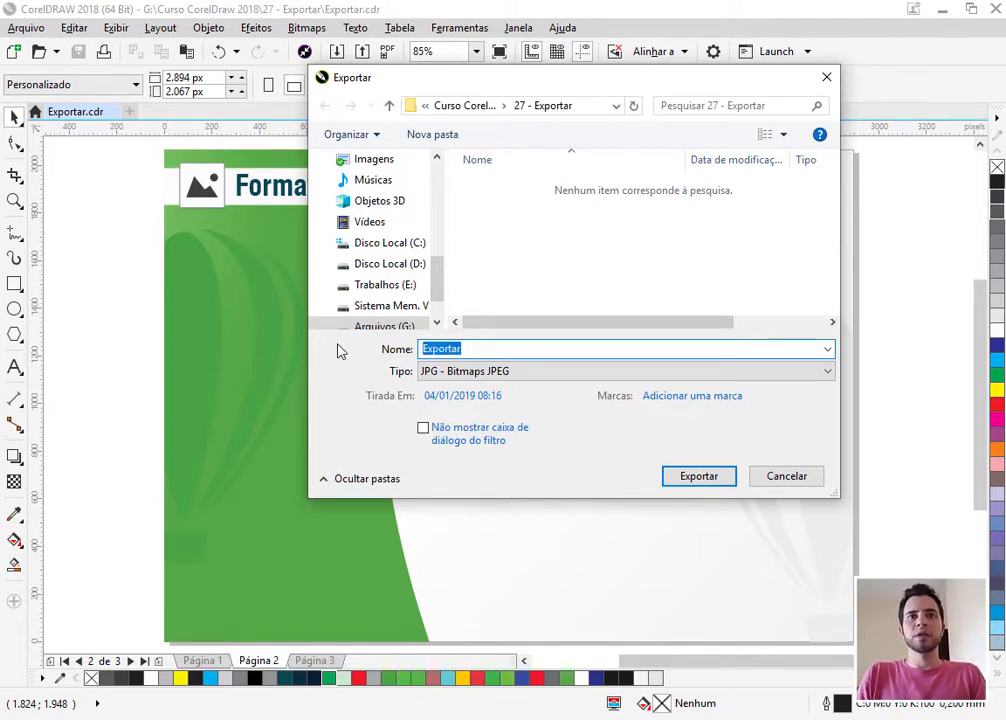
{"action": "type", "text": "nome"}
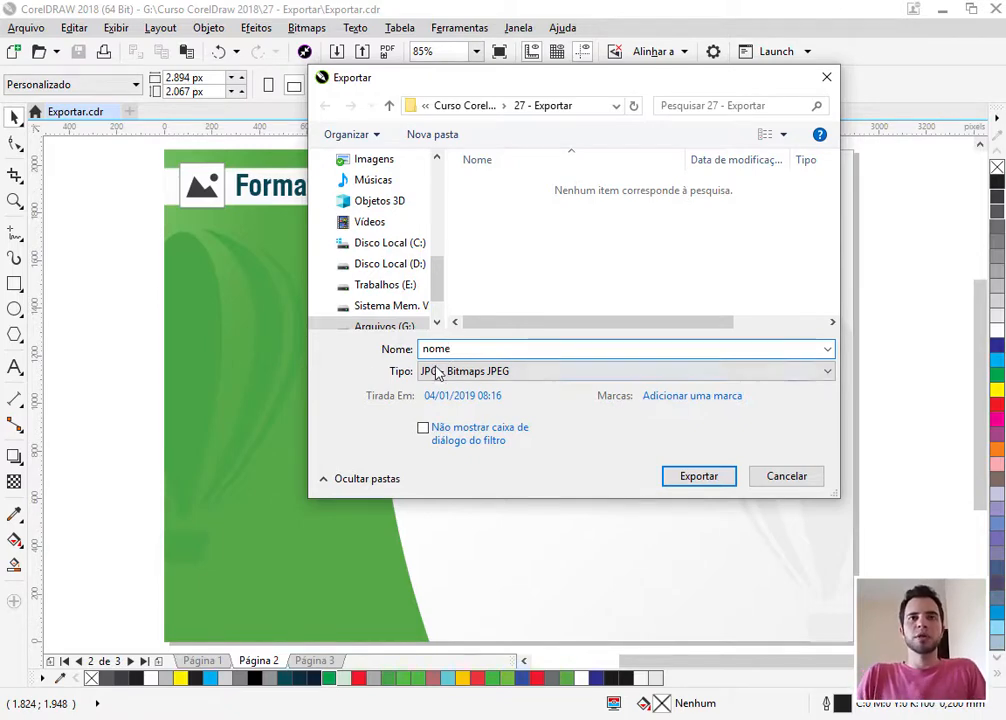
Review the available export file types and keep JPG - Bitmaps JPEG.
{"action": "left_click", "coordinate": [503, 374]}
{"action": "scroll", "coordinate": [505, 375], "scroll_direction": "down", "scroll_amount": 8}
{"action": "left_click_drag", "start_coordinate": [833, 362], "coordinate": [833, 195]}
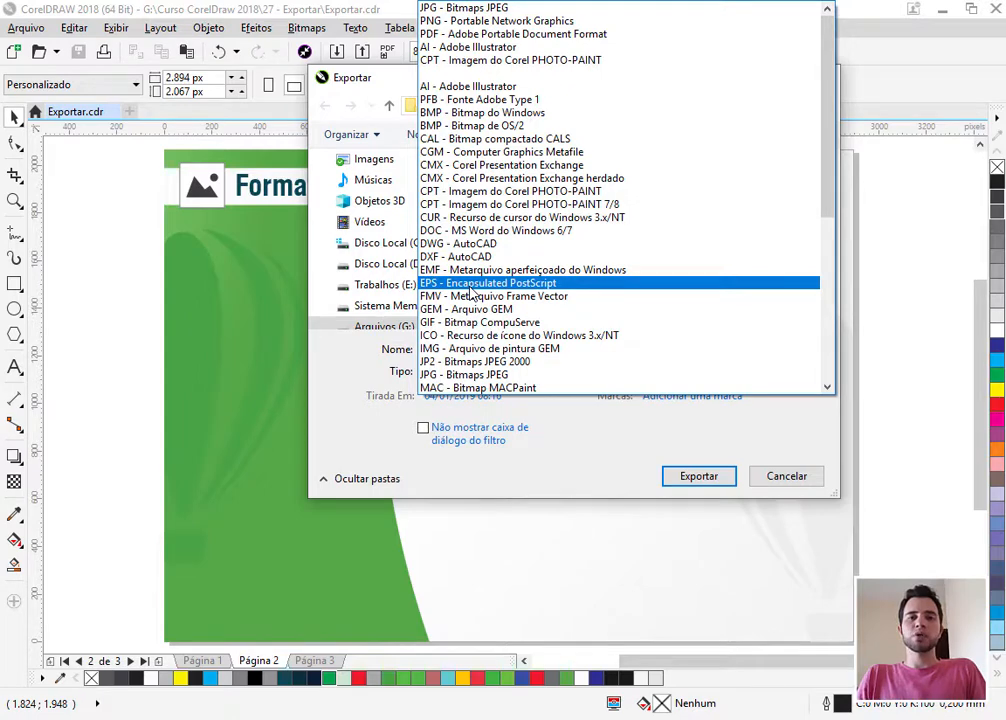
{"action": "left_click", "coordinate": [469, 9]}
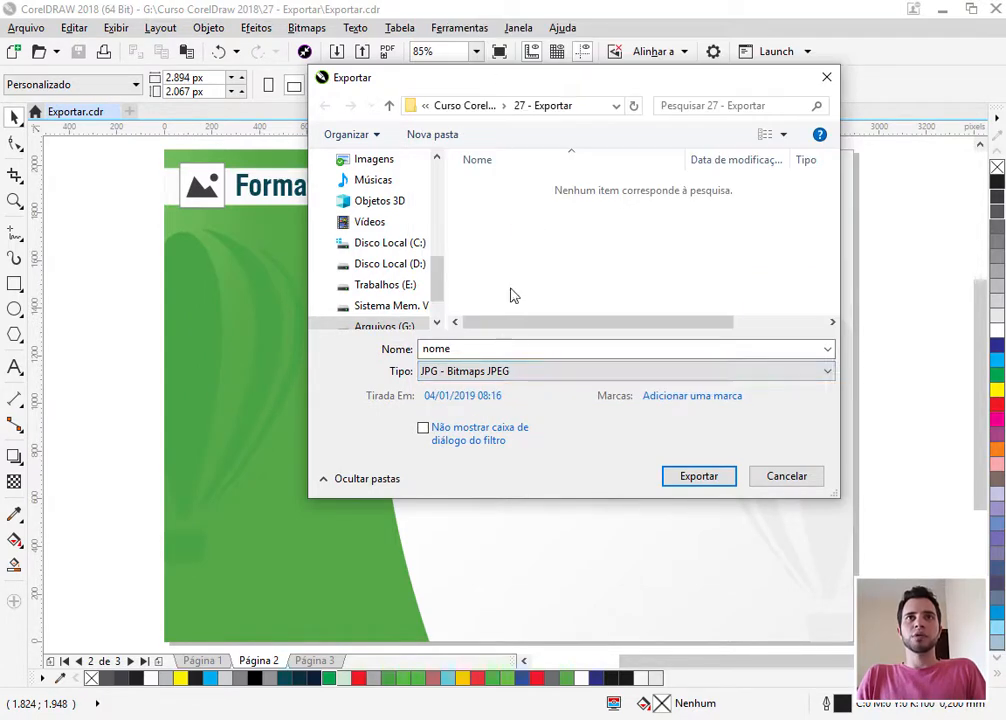
Try PNG - Portable Network Graphics as the export file type.
{"action": "left_click", "coordinate": [493, 373]}
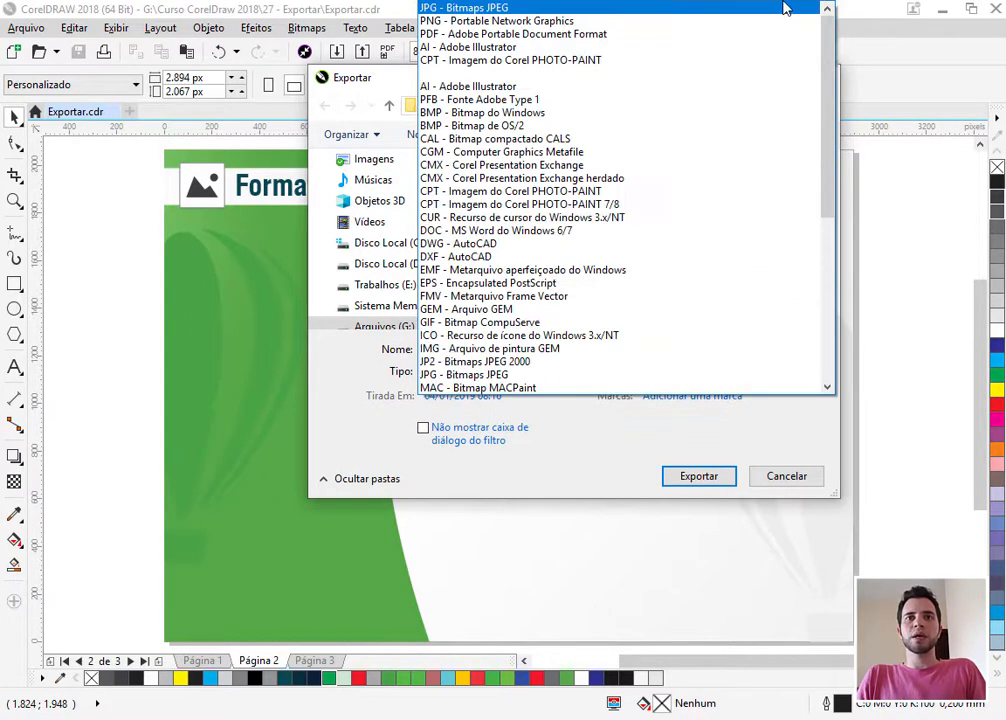
{"action": "left_click", "coordinate": [456, 22]}
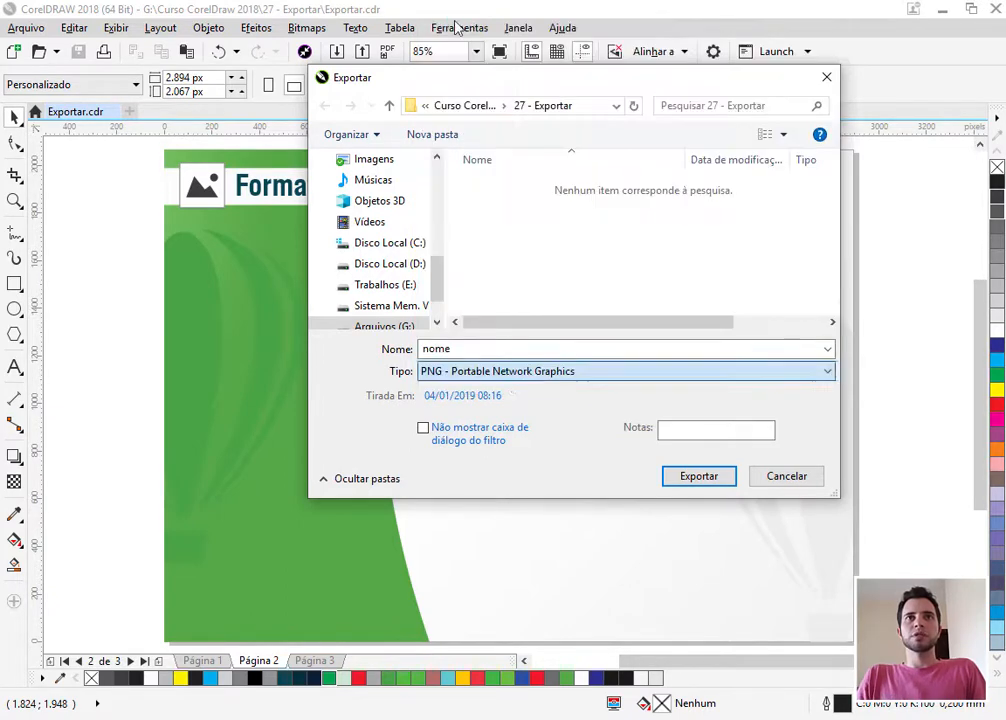
{"action": "left_click", "coordinate": [462, 375]}
{"action": "left_click", "coordinate": [472, 10]}
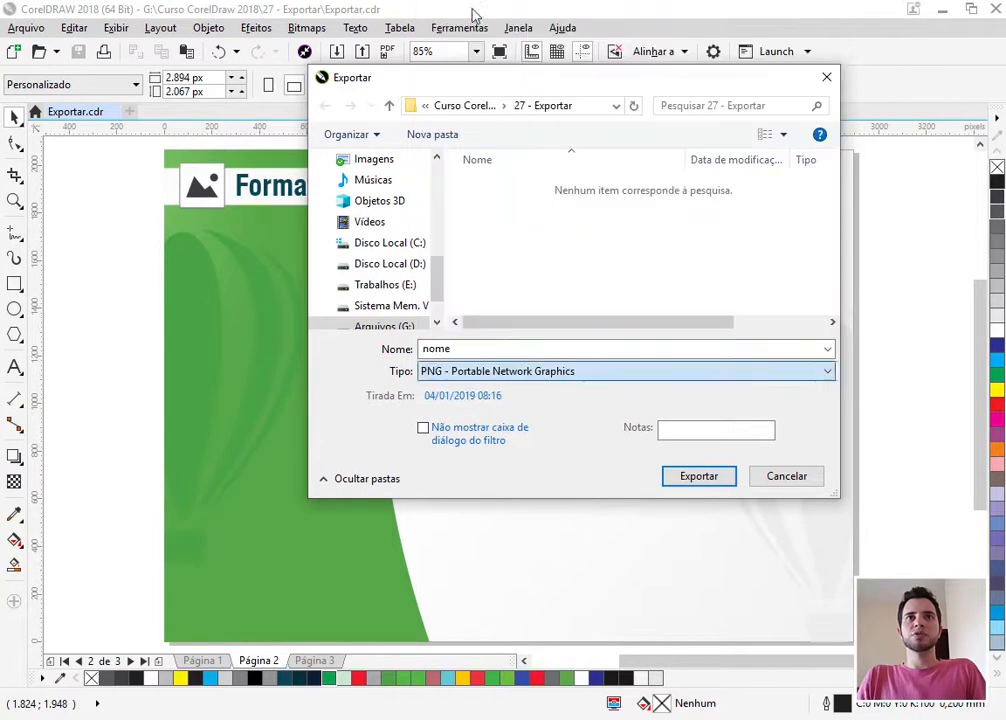
Set the export file type to JPG - Bitmaps JPEG and proceed to the JPEG export settings.
{"action": "left_click", "coordinate": [447, 378]}
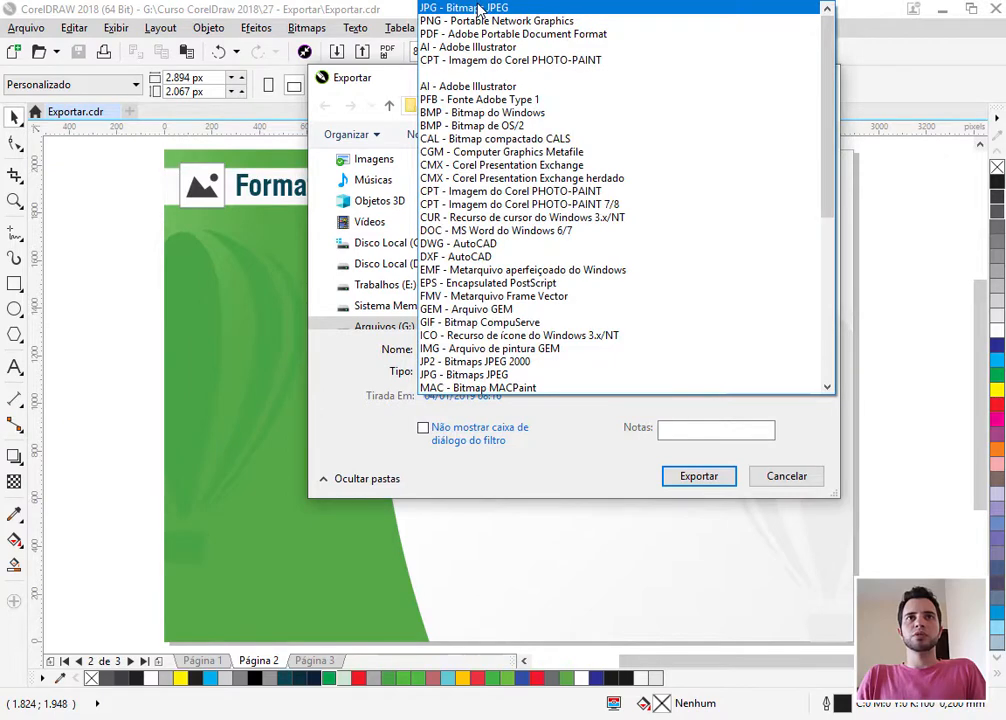
{"action": "left_click", "coordinate": [479, 10]}
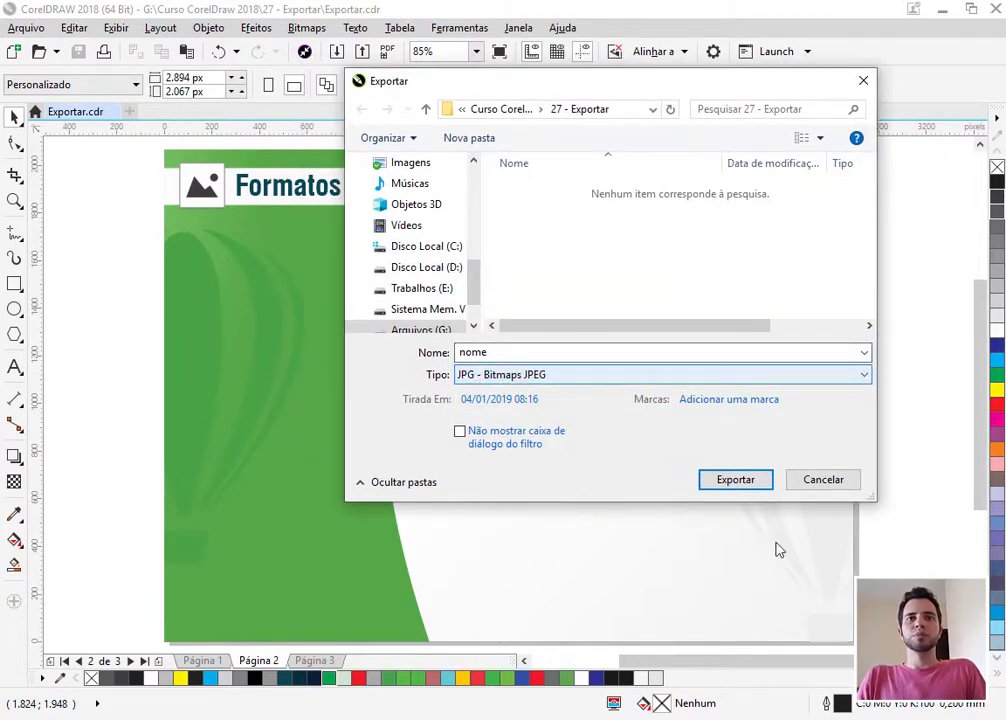
{"action": "left_click", "coordinate": [737, 483]}
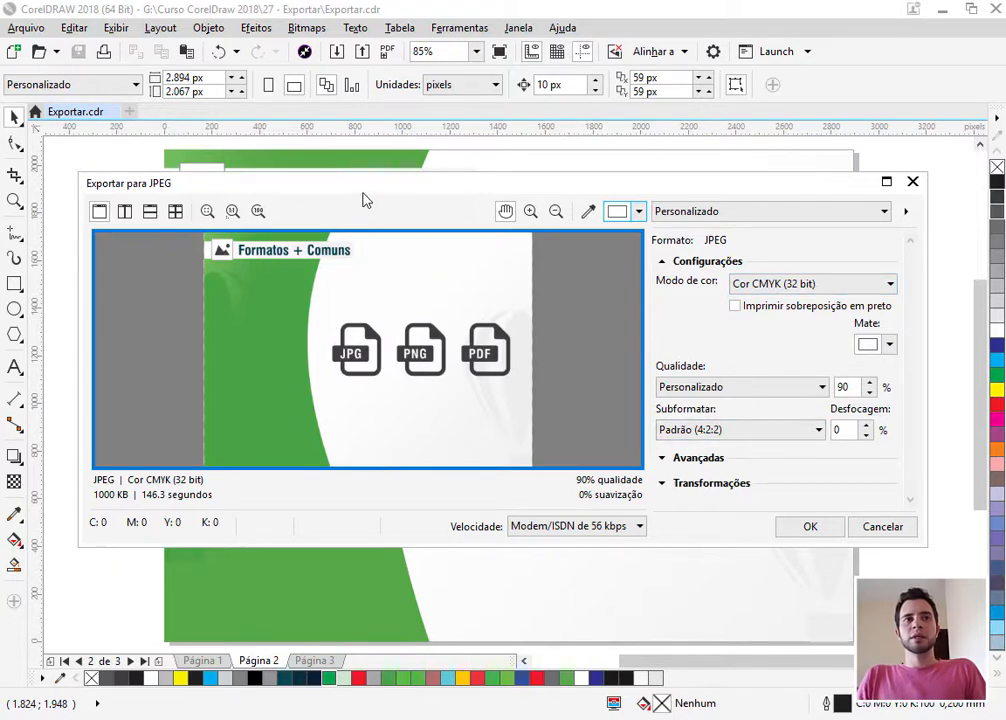
Show two export previews side by side and set the JPEG quality to 10%.
{"action": "mouse_move", "coordinate": [365, 200]}
{"action": "left_mouse_down"}
{"action": "mouse_move", "coordinate": [326, 173]}
{"action": "mouse_move", "coordinate": [355, 189]}
{"action": "left_mouse_up"}
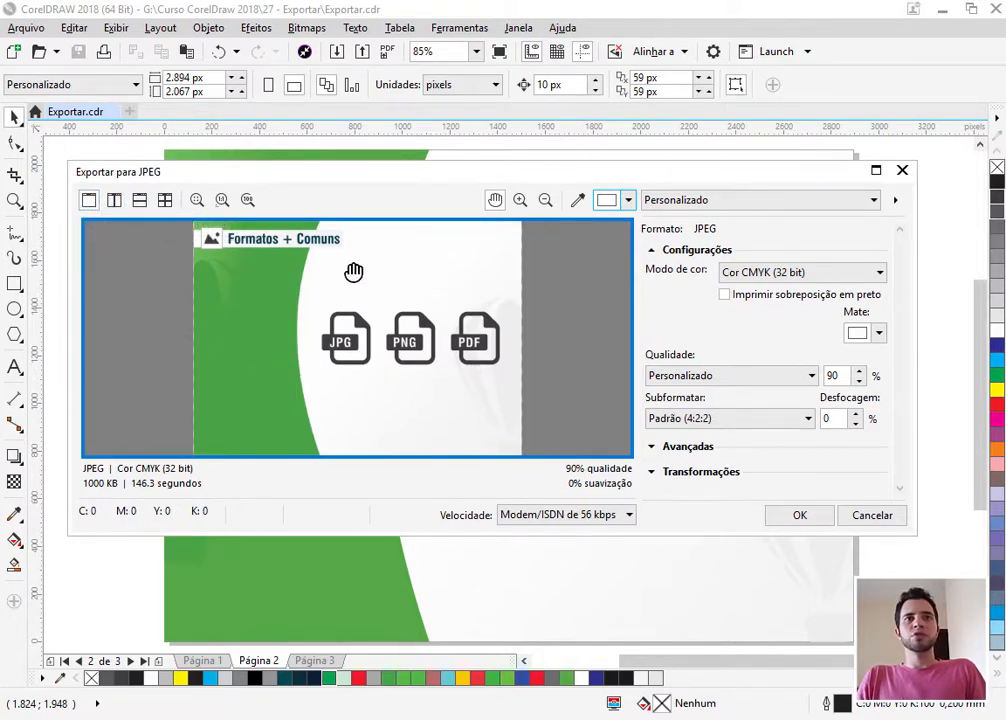
{"action": "left_click", "coordinate": [113, 200]}
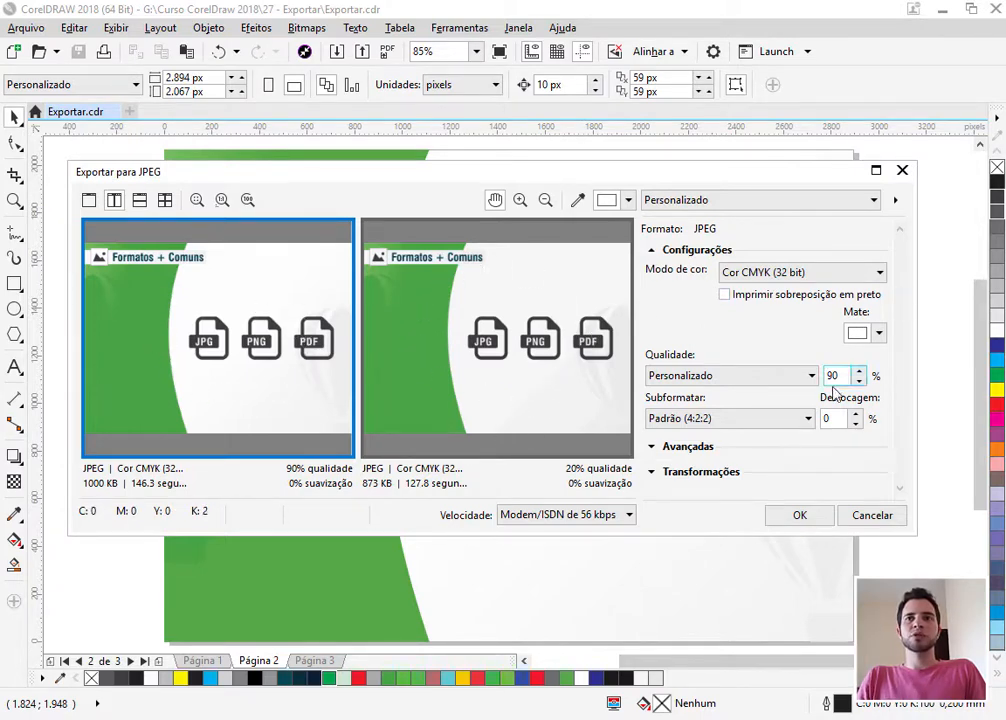
{"action": "left_click_drag", "start_coordinate": [834, 375], "coordinate": [802, 374]}
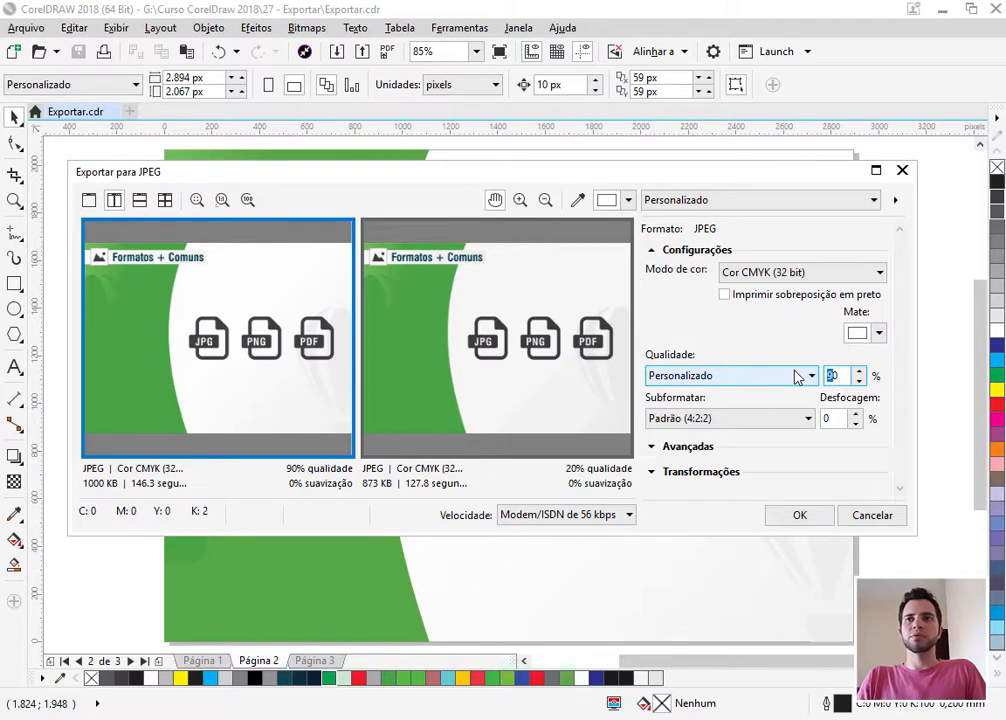
{"action": "type", "text": "1"}
{"action": "left_click", "coordinate": [835, 418]}
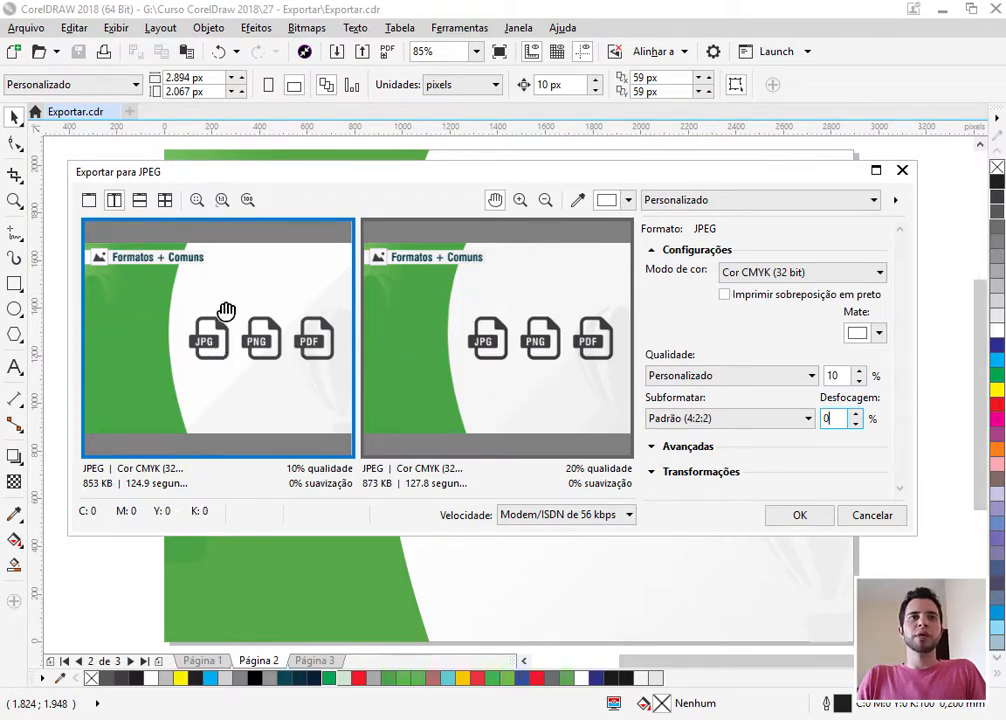
Return to a single export preview and reposition the artwork inside it.
{"action": "left_click", "coordinate": [88, 200]}
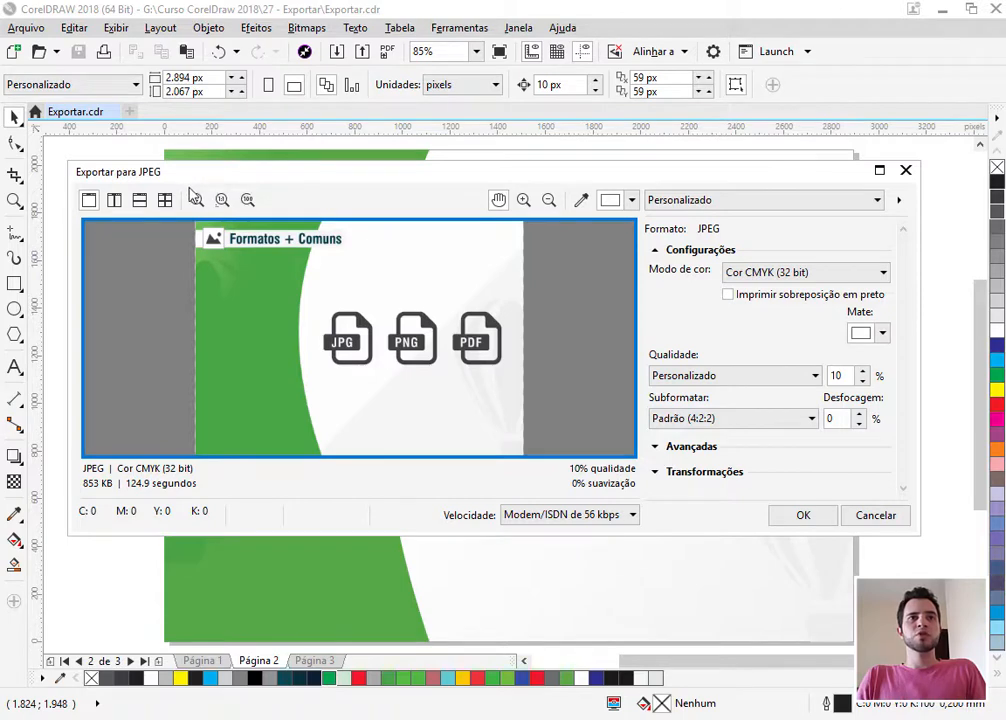
{"action": "left_click", "coordinate": [498, 201]}
{"action": "left_click_drag", "start_coordinate": [447, 341], "coordinate": [419, 333]}
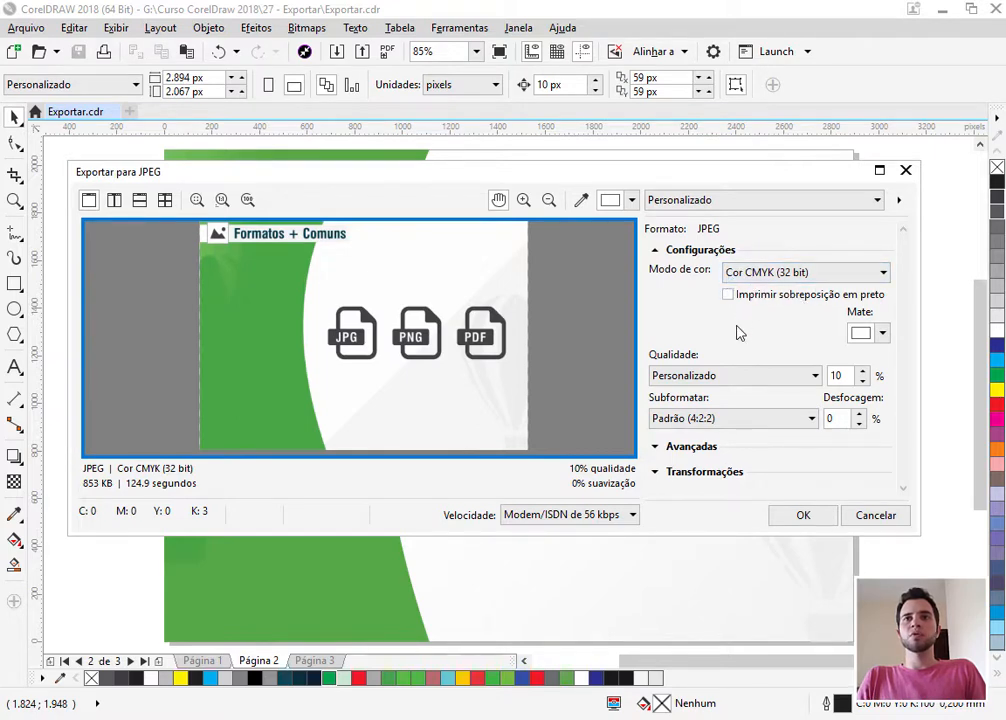
Preview the Tons de cinza (8 bits) color mode and set the mode to Cor RGB (24 bits).
{"action": "left_click", "coordinate": [789, 275]}
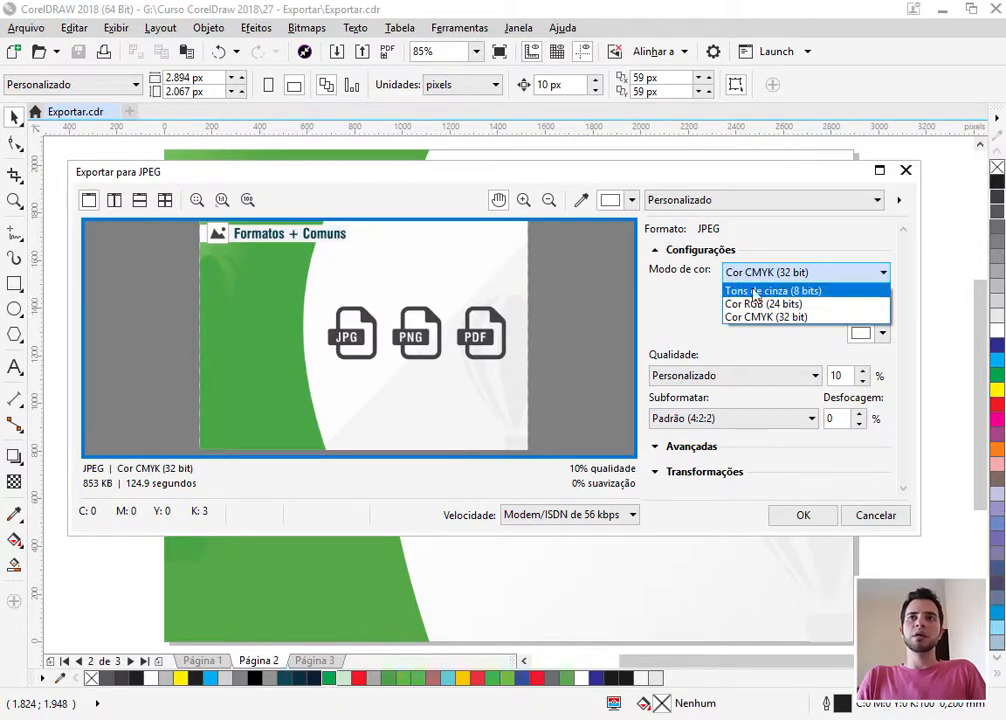
{"action": "left_click", "coordinate": [808, 291]}
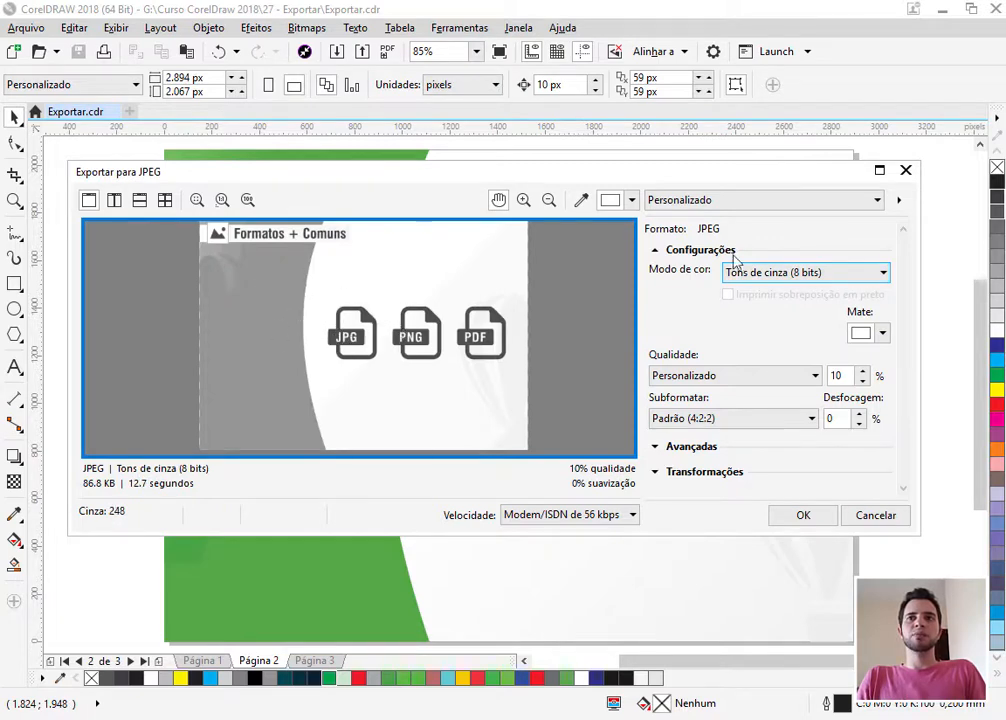
{"action": "left_click", "coordinate": [801, 281]}
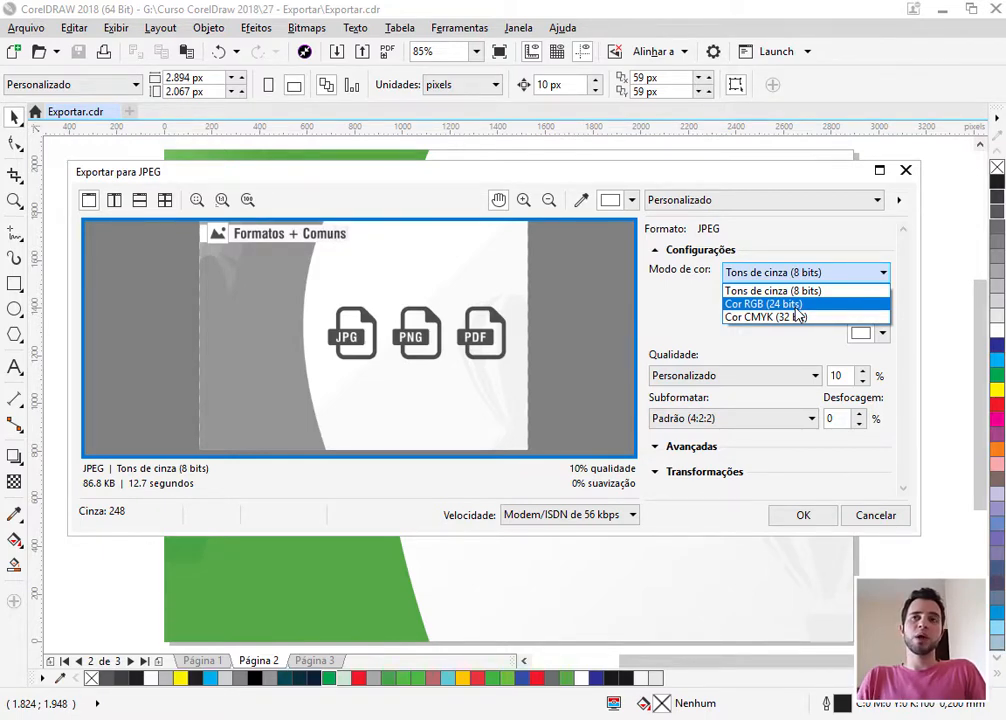
{"action": "left_click", "coordinate": [795, 305]}
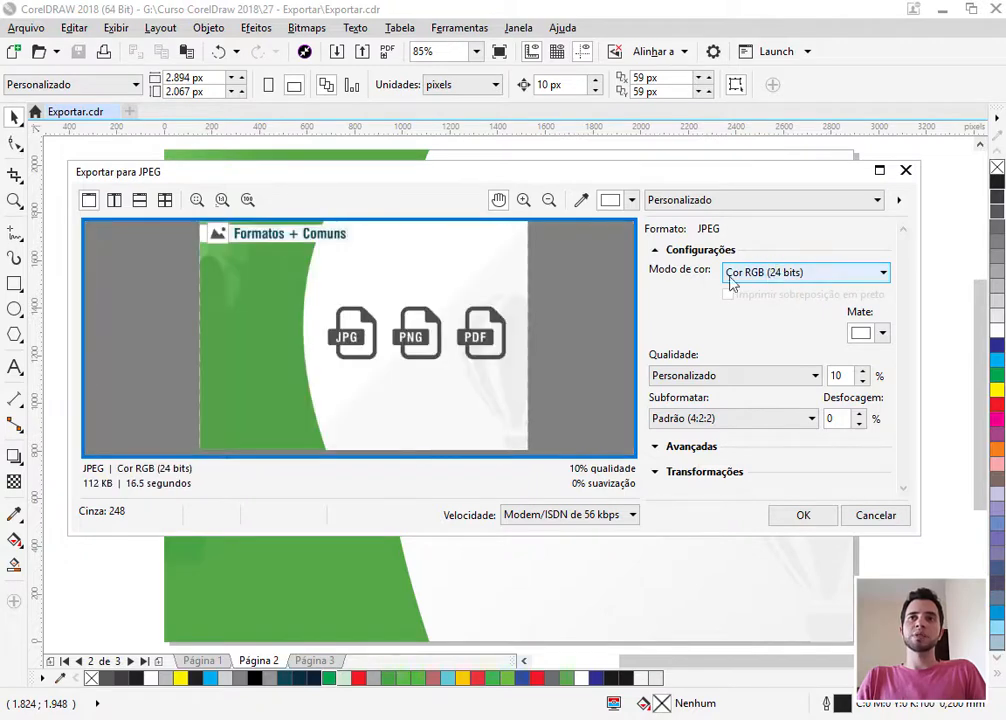
{"action": "left_click", "coordinate": [762, 276]}
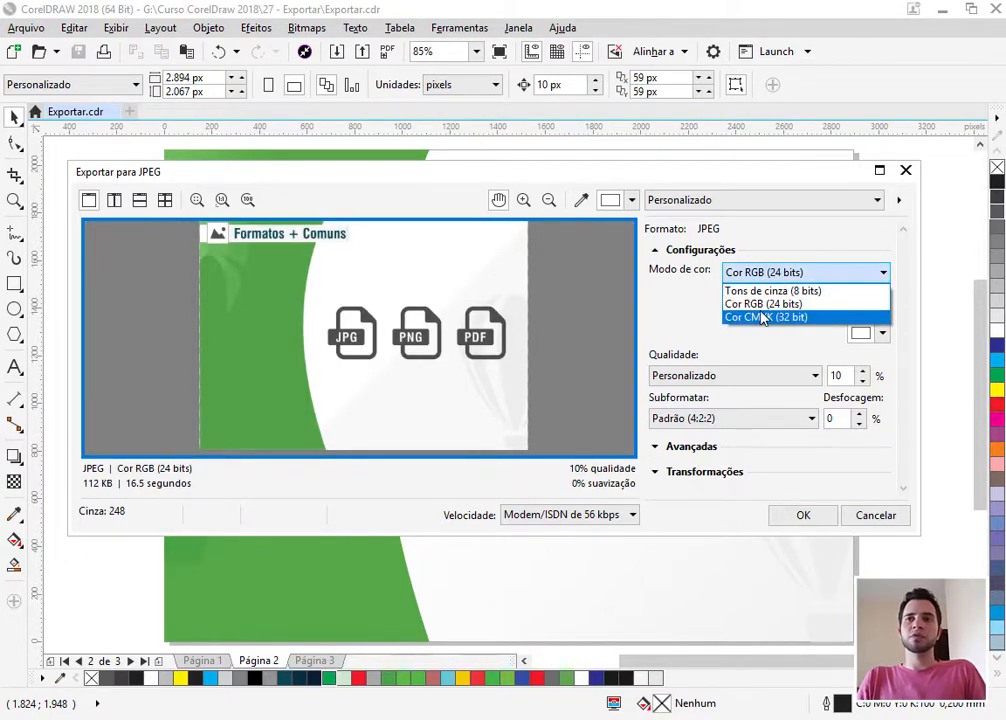
{"action": "left_click", "coordinate": [774, 271]}
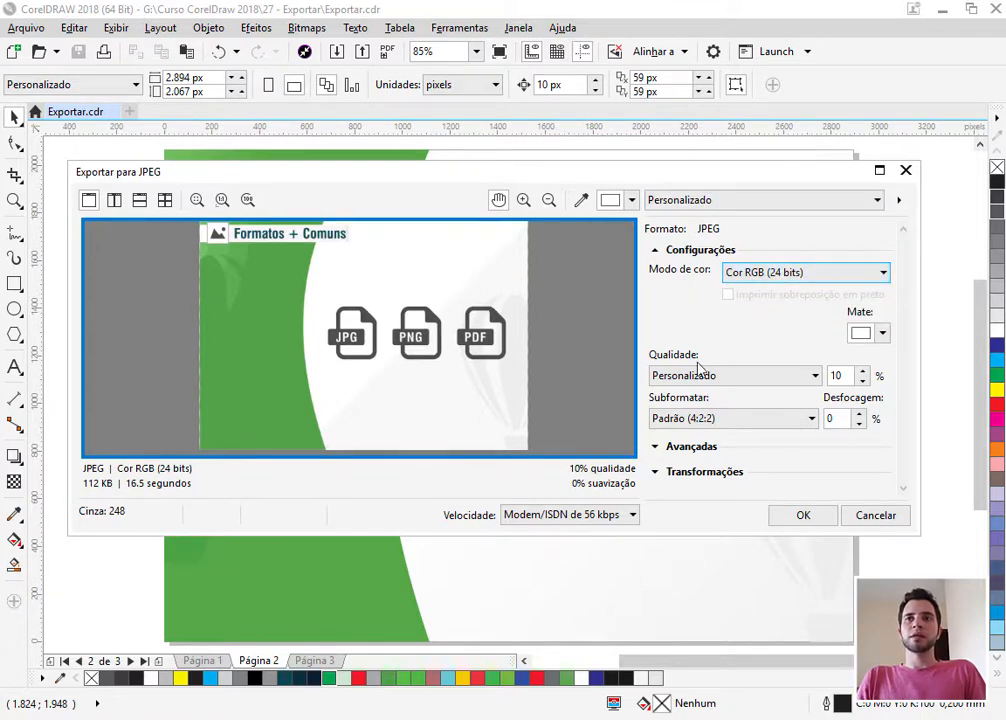
Set the JPEG quality to Mais alto and inspect the "Formatos + Comuns" title up close in the preview.
{"action": "left_click", "coordinate": [815, 377]}
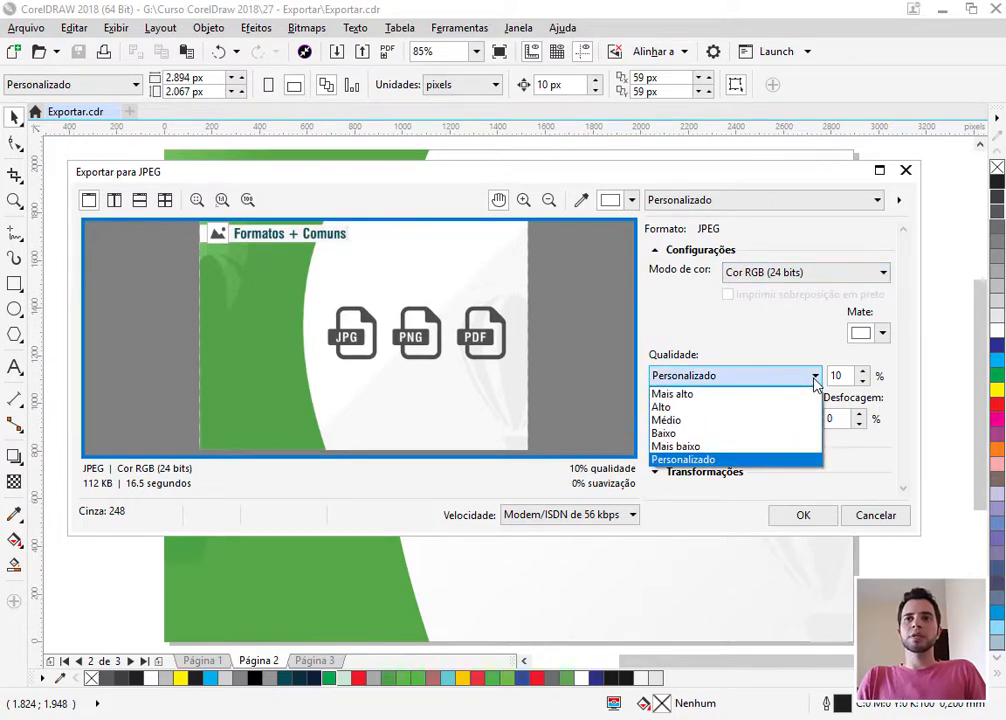
{"action": "left_click", "coordinate": [680, 396]}
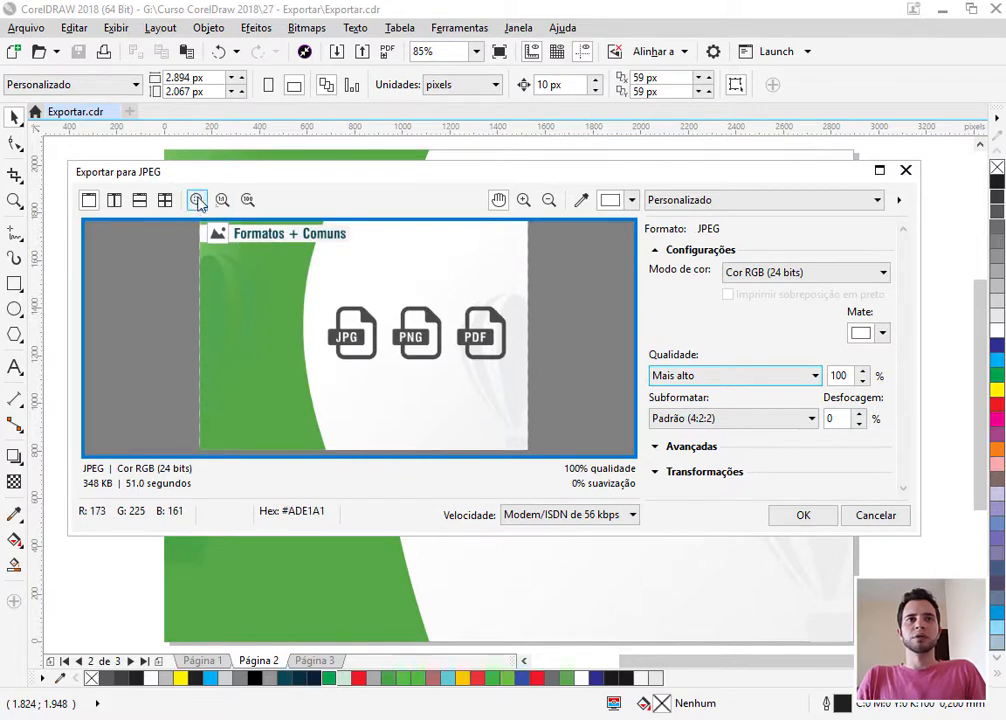
{"action": "left_click", "coordinate": [523, 199]}
{"action": "left_click", "coordinate": [255, 293]}
{"action": "left_click", "coordinate": [245, 258]}
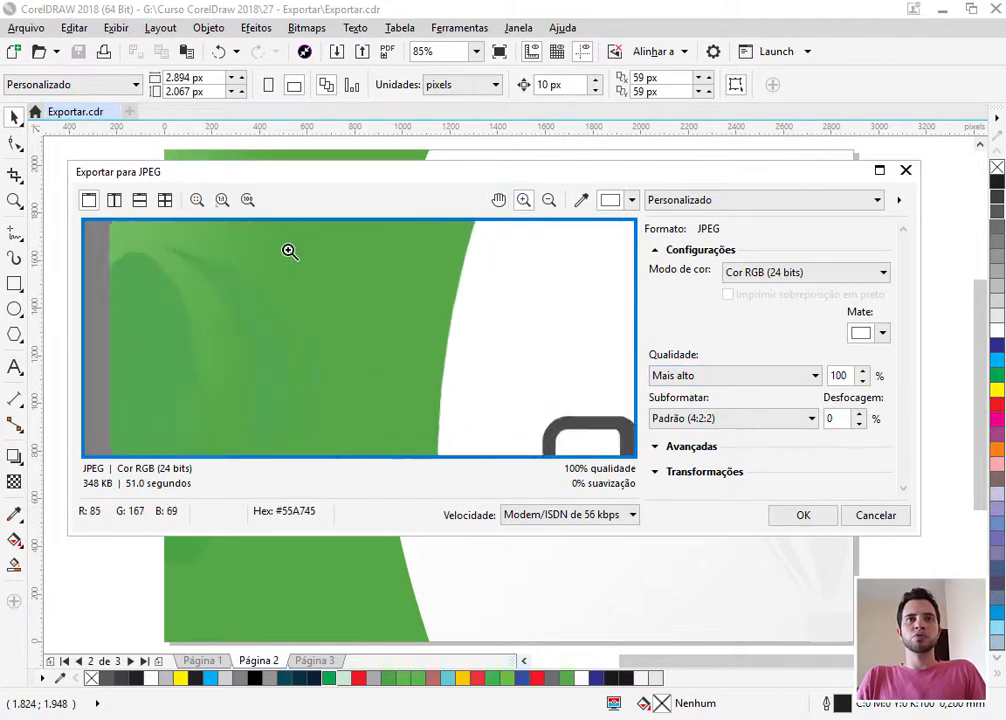
{"action": "left_click", "coordinate": [498, 200]}
{"action": "left_click_drag", "start_coordinate": [427, 265], "coordinate": [440, 395]}
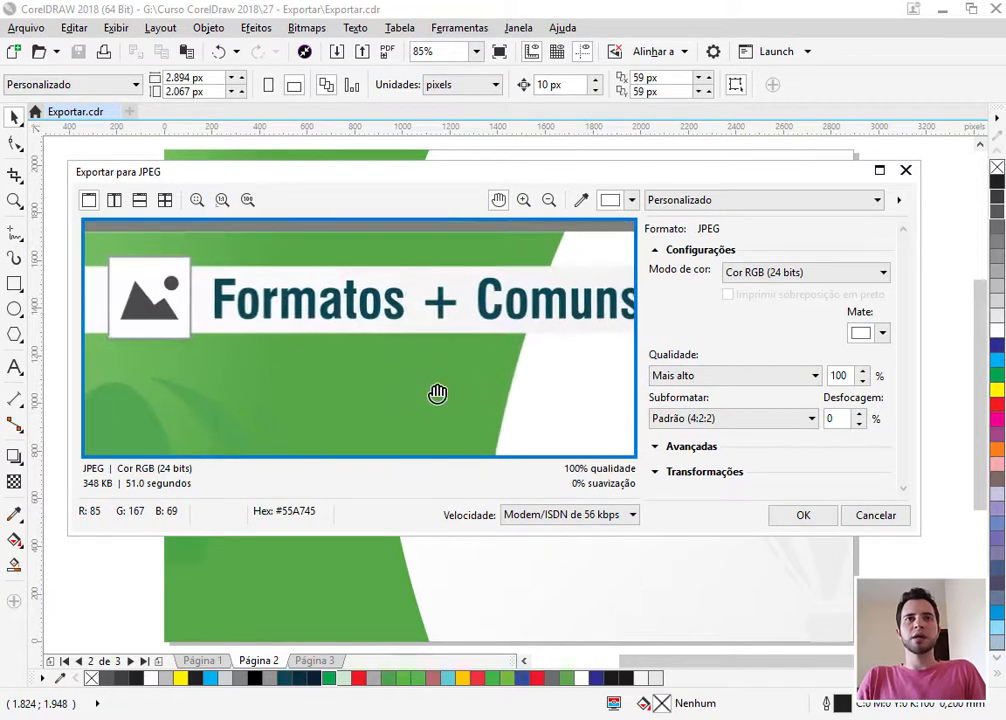
Try the Mais baixo quality on the previewed title for comparison and restore Mais alto.
{"action": "left_click", "coordinate": [690, 378]}
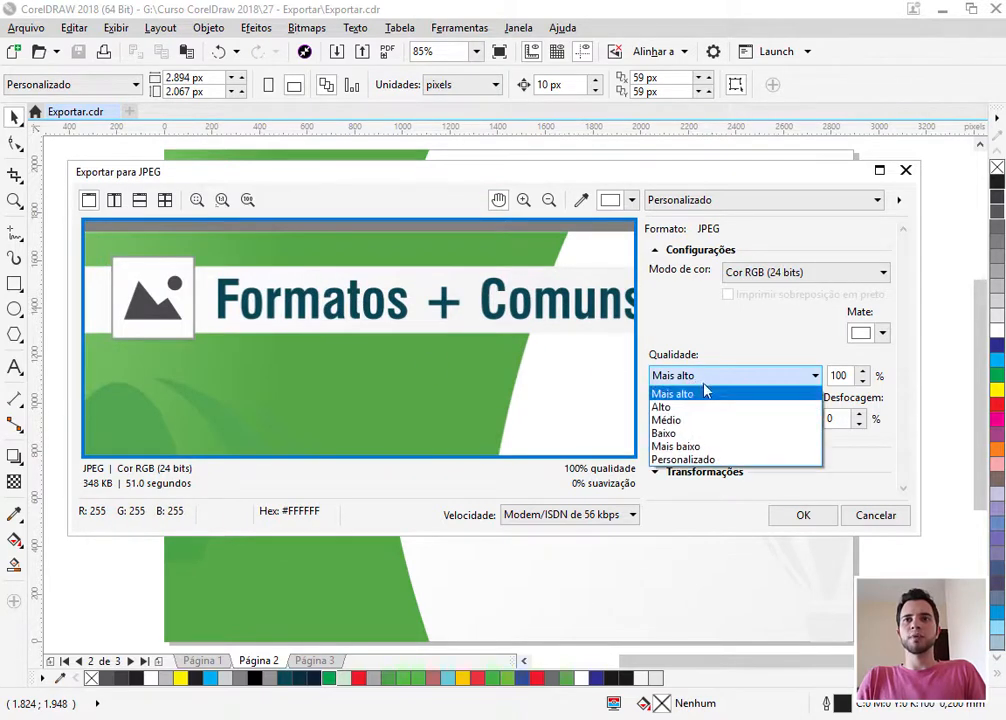
{"action": "left_click", "coordinate": [675, 446]}
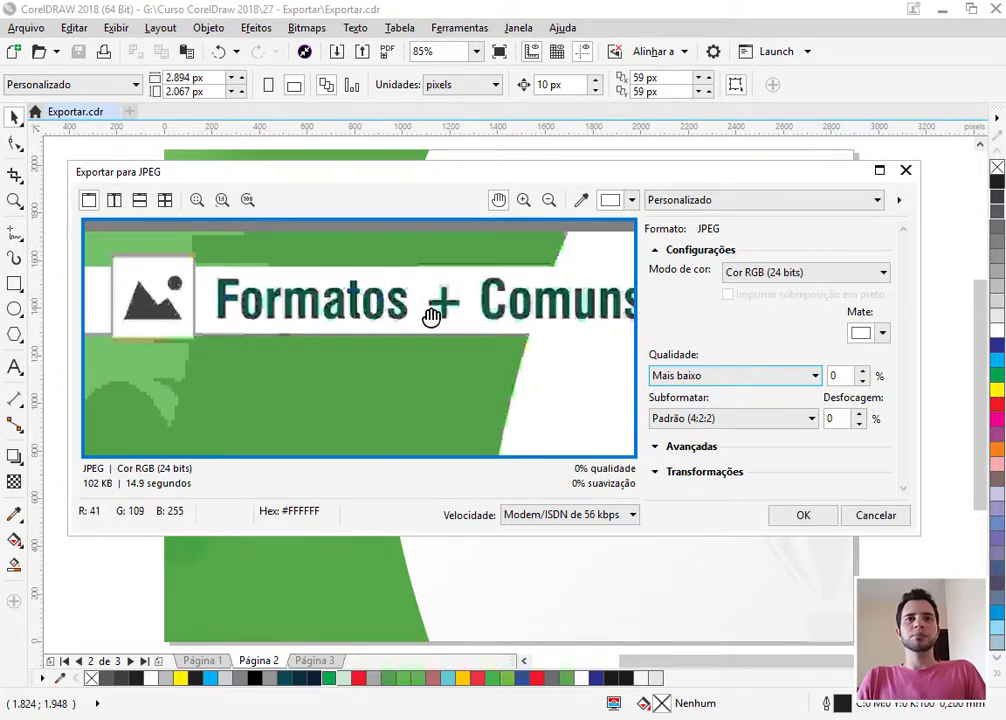
{"action": "left_click", "coordinate": [688, 376]}
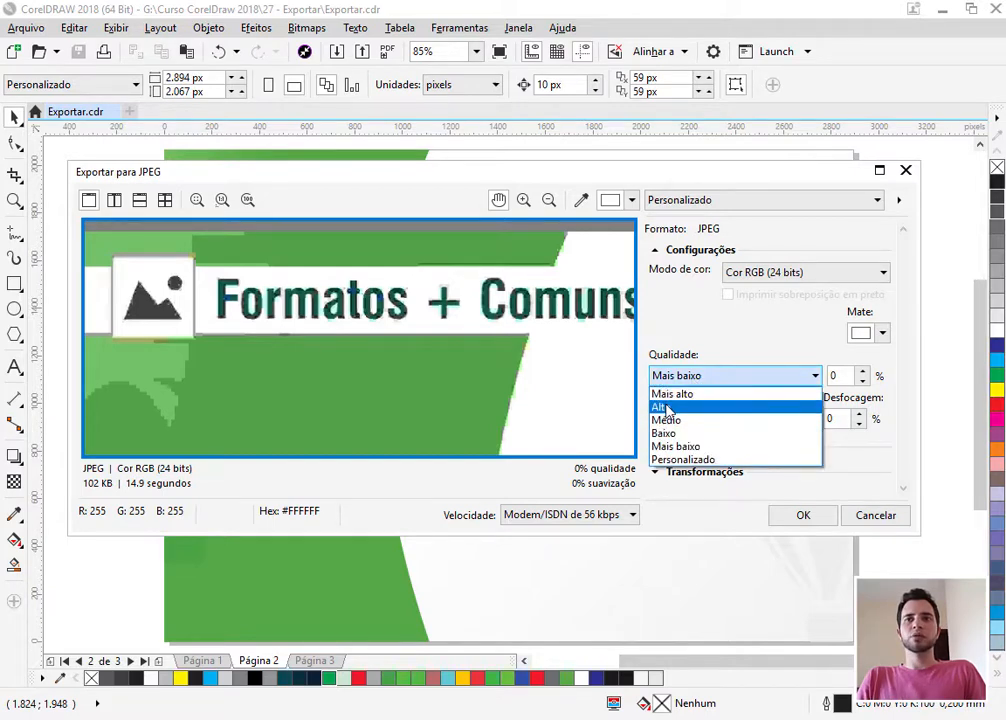
{"action": "left_click", "coordinate": [672, 394]}
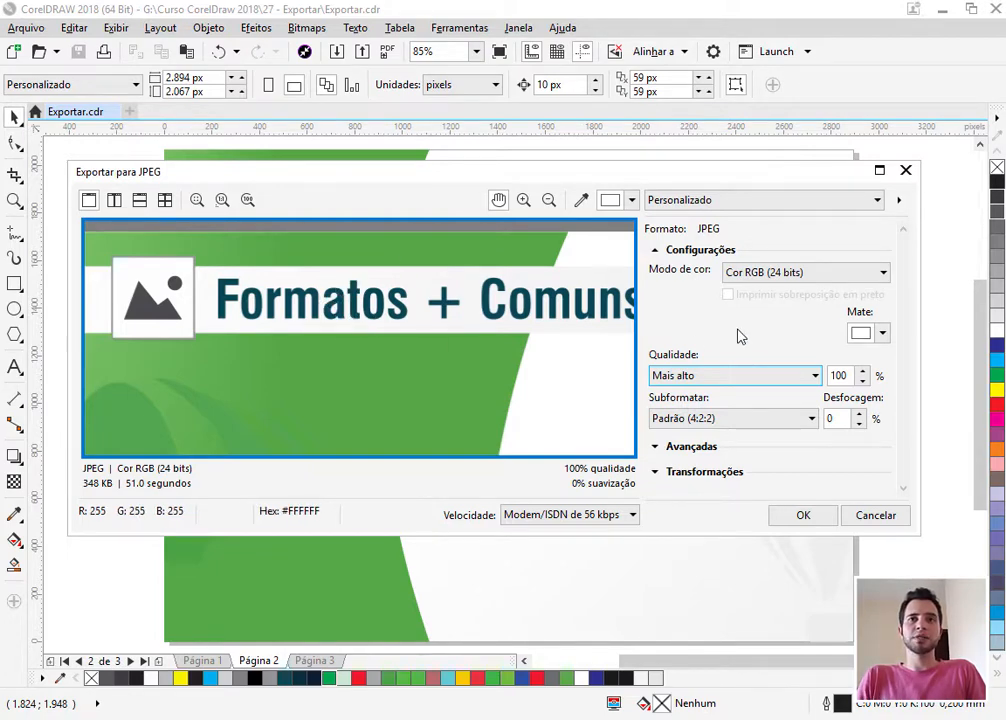
{"action": "left_click", "coordinate": [745, 376]}
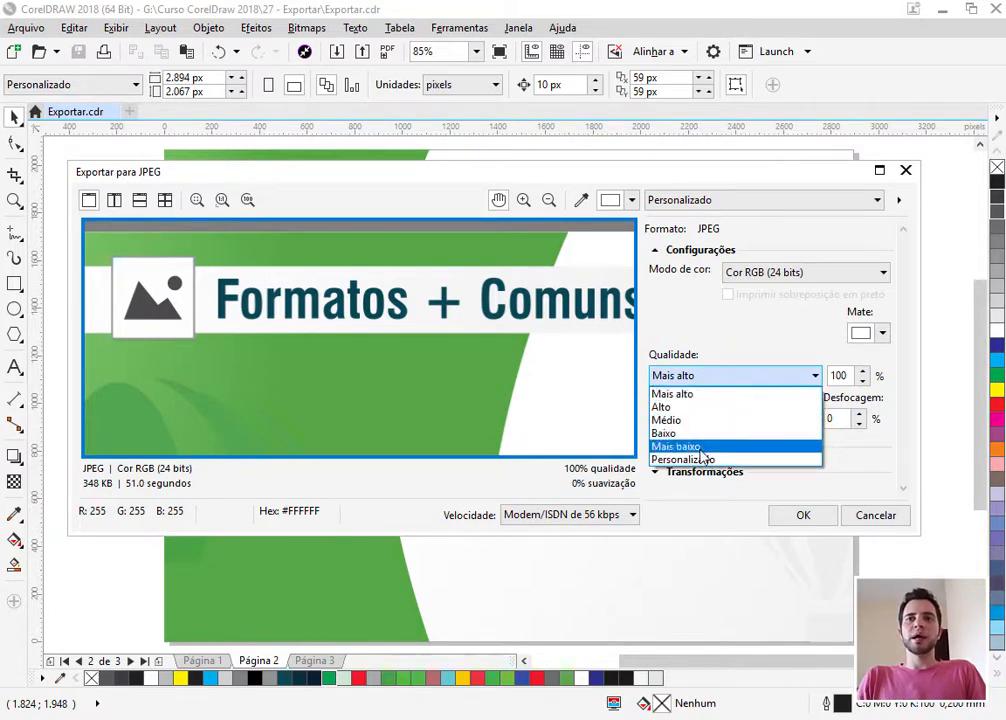
{"action": "left_click", "coordinate": [848, 375]}
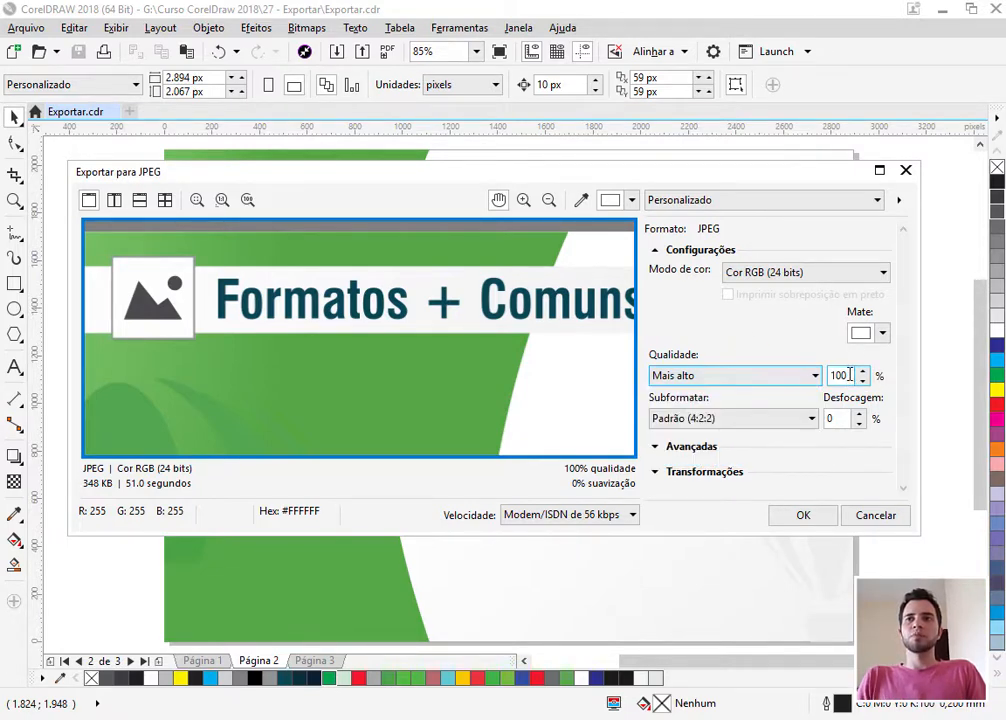
Set the JPEG quality to 85% and review the Subformatar options, keeping Padrão (4:2:2).
{"action": "double_click", "coordinate": [848, 375]}
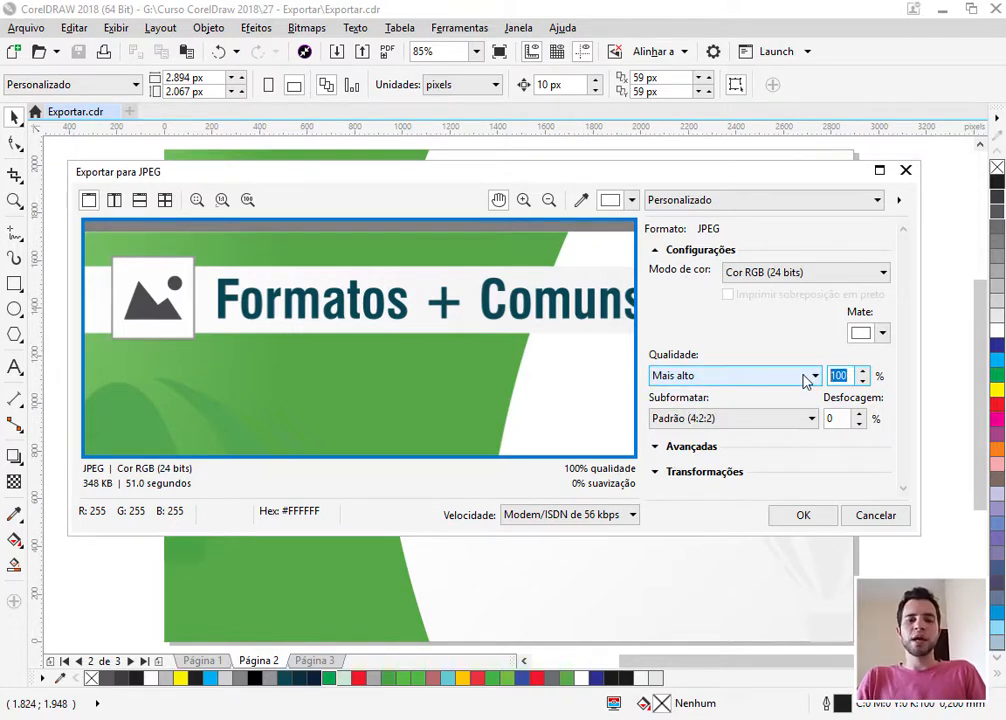
{"action": "type", "text": "8"}
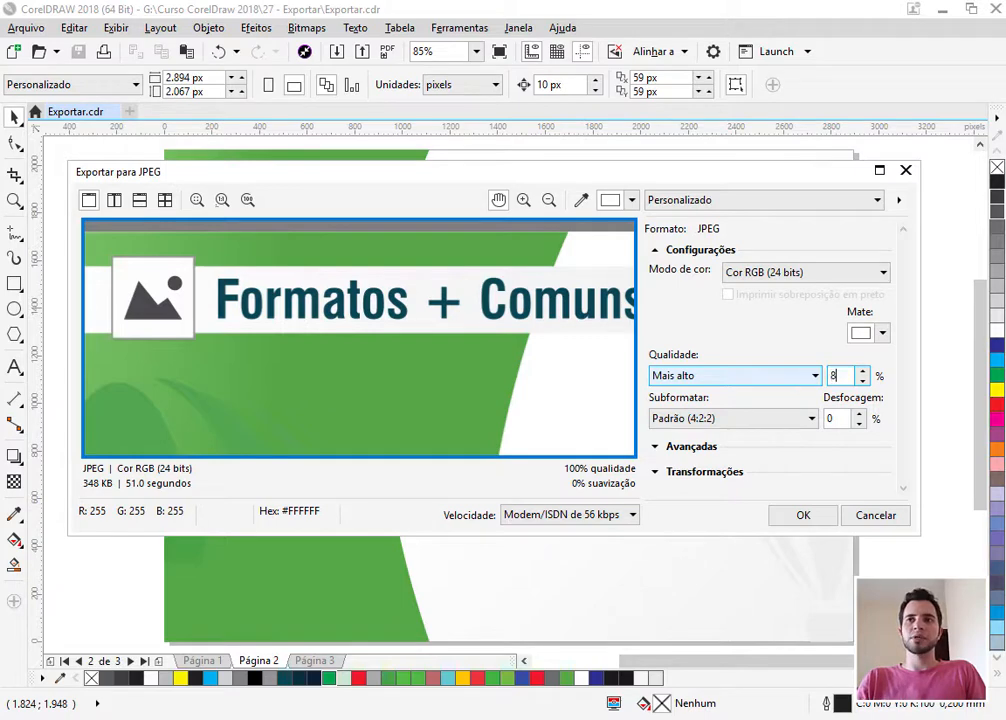
{"action": "type", "text": "5"}
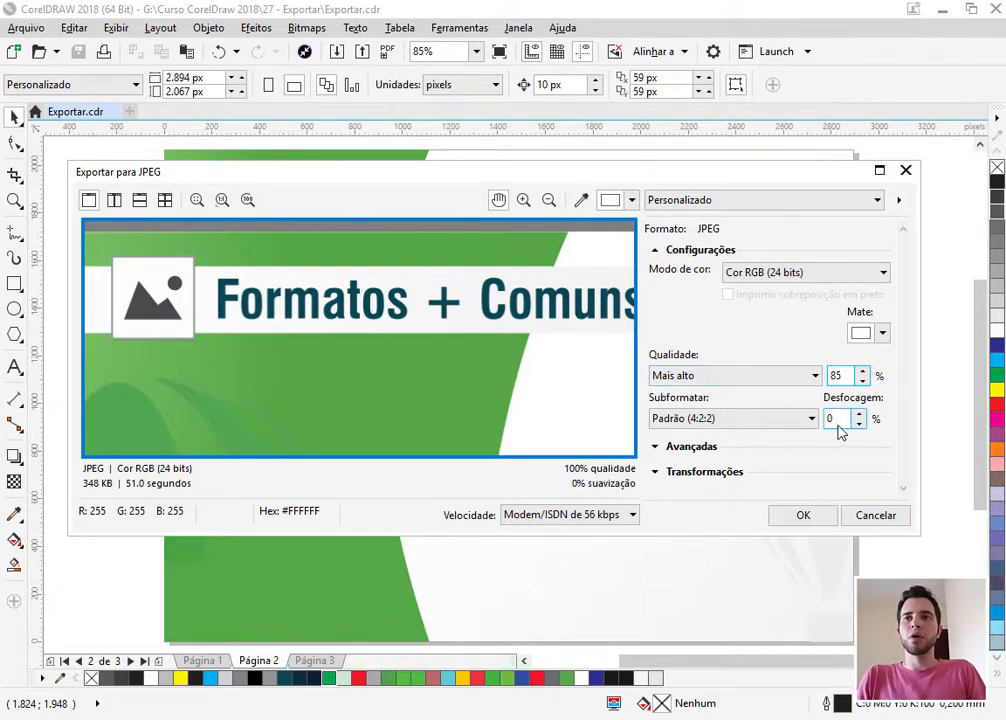
{"action": "left_click", "coordinate": [833, 419]}
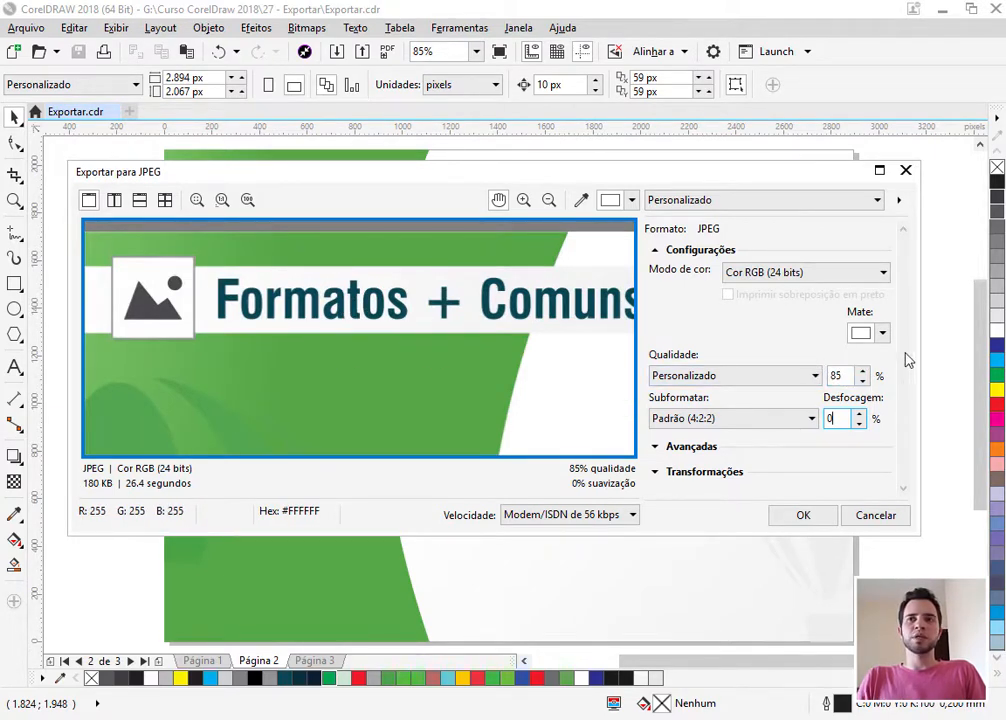
{"action": "left_click", "coordinate": [712, 421]}
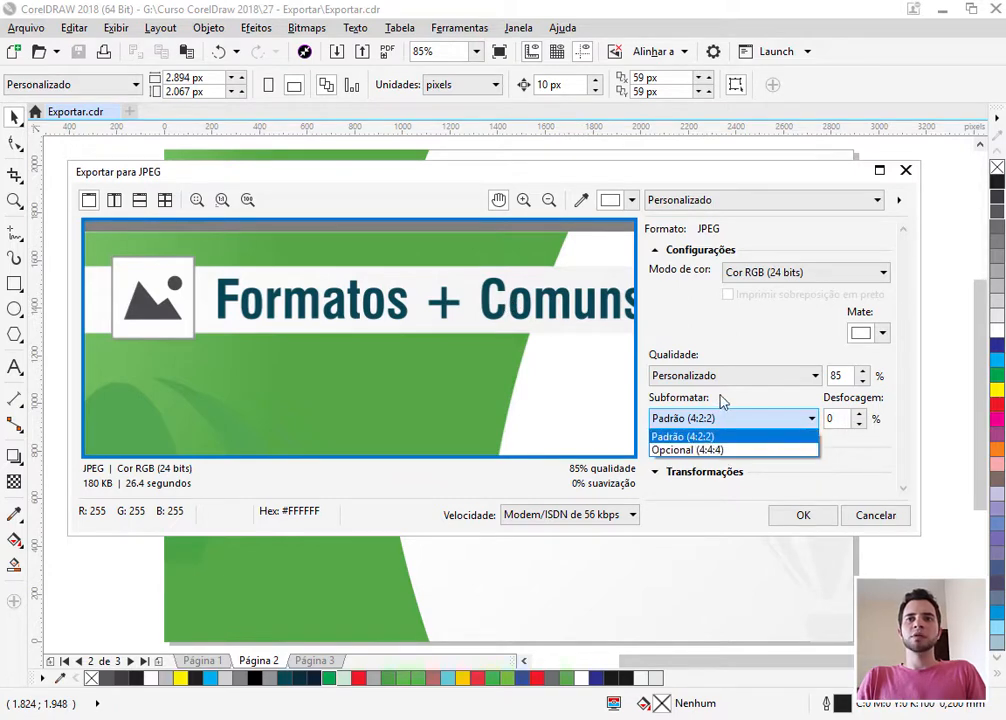
{"action": "left_click", "coordinate": [741, 418]}
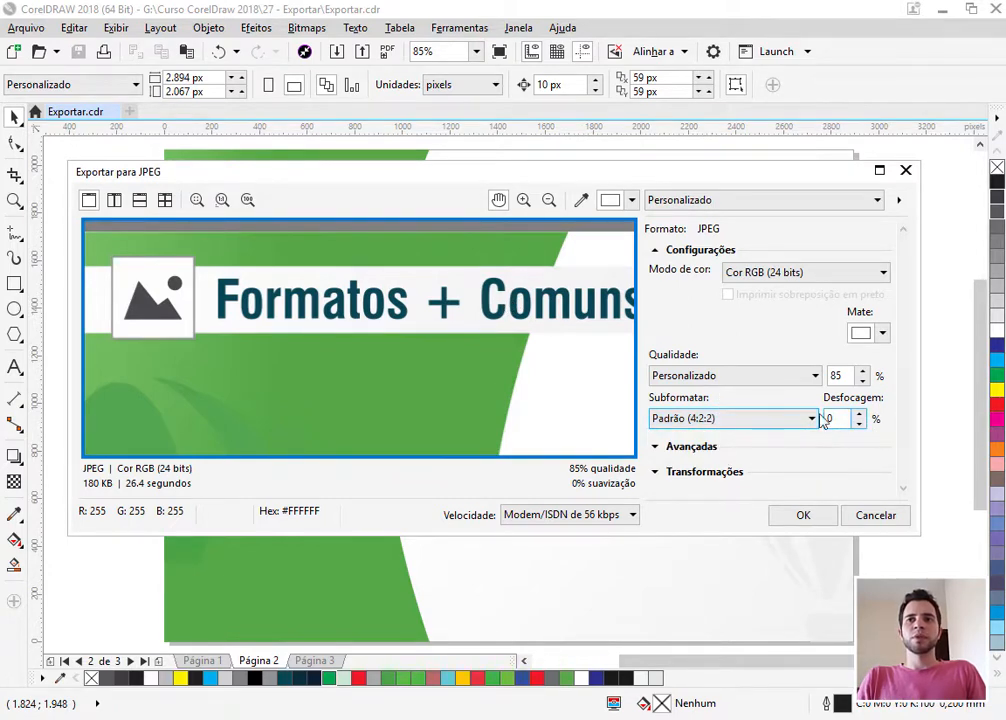
Try a Desfocagem of 80% while inspecting the green shape's curved edge up close in the preview.
{"action": "left_click_drag", "start_coordinate": [491, 415], "coordinate": [449, 373]}
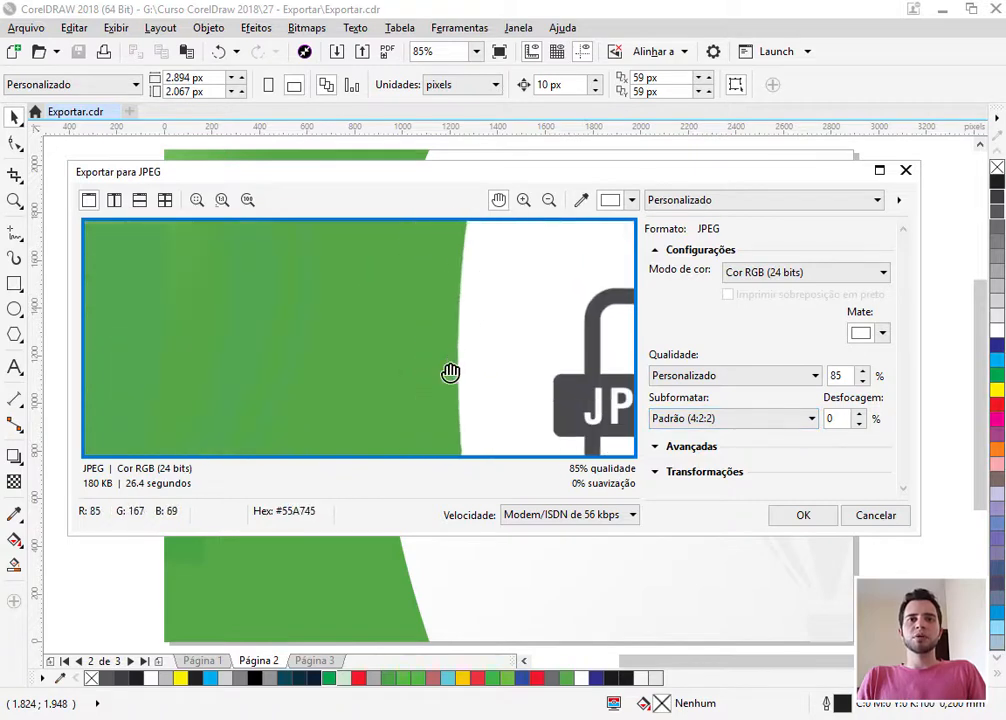
{"action": "left_click", "coordinate": [523, 199]}
{"action": "left_click", "coordinate": [457, 361]}
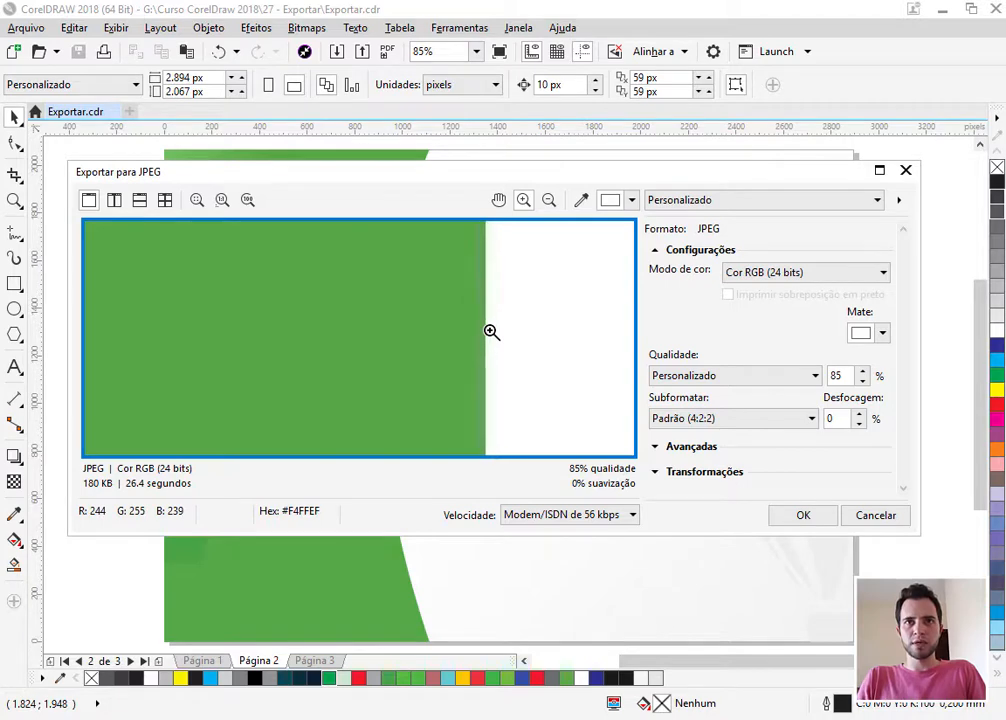
{"action": "left_click", "coordinate": [498, 199]}
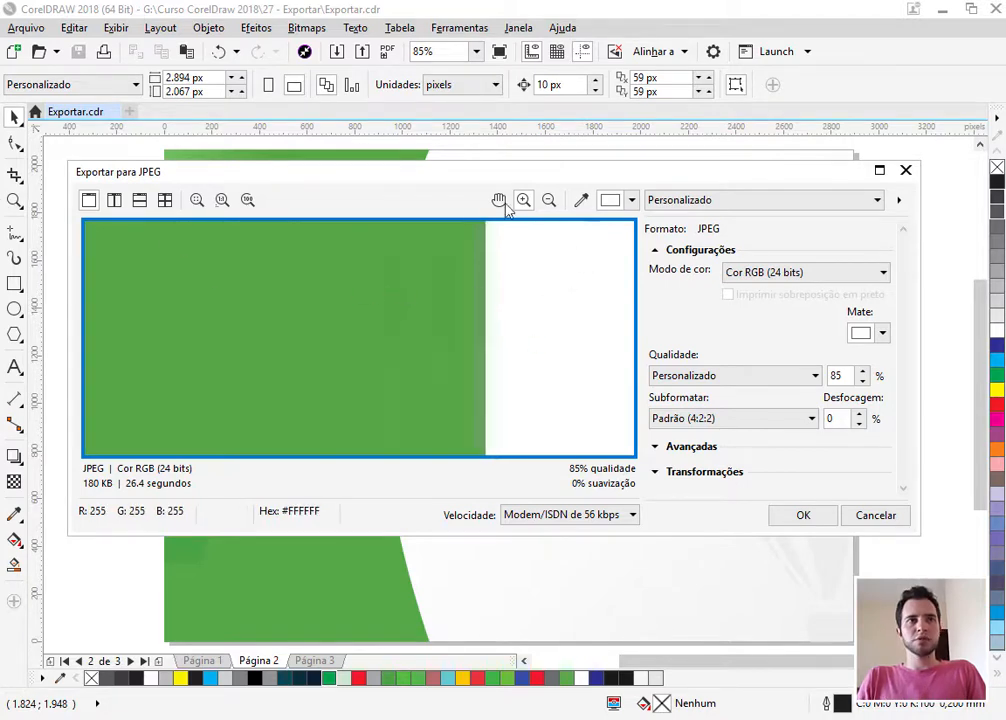
{"action": "left_click_drag", "start_coordinate": [483, 327], "coordinate": [303, 373]}
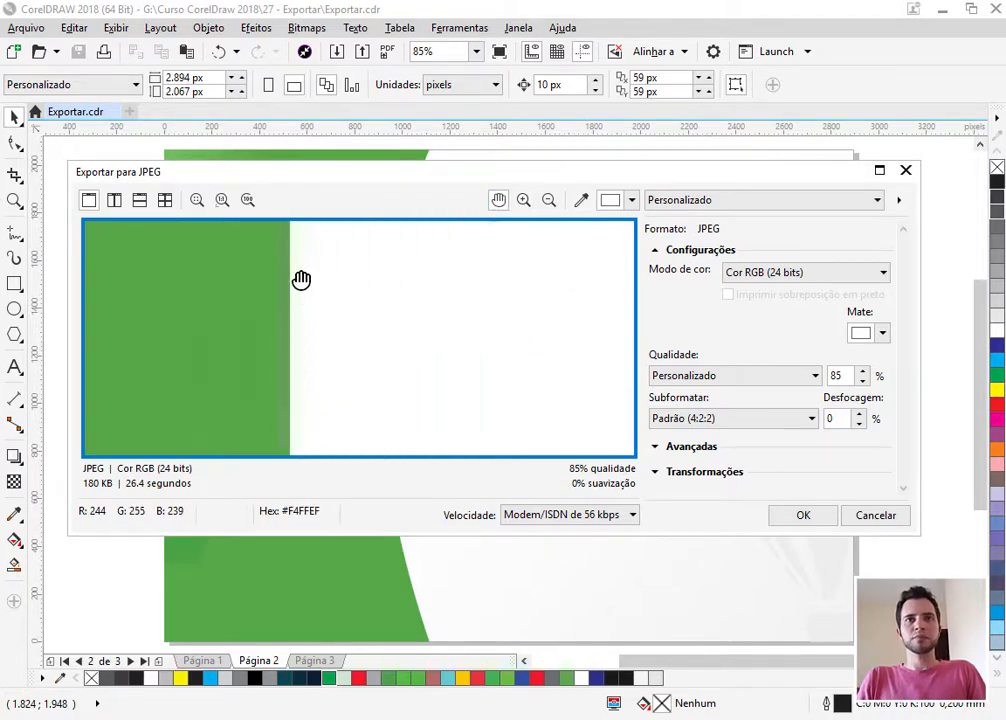
{"action": "double_click", "coordinate": [838, 419]}
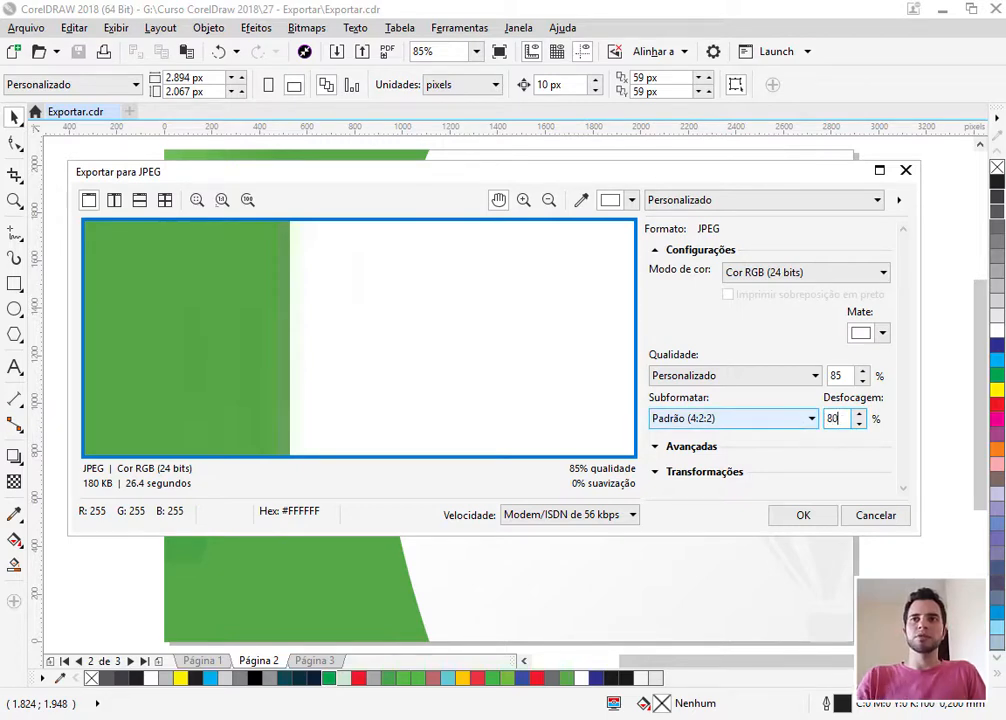
{"action": "double_click", "coordinate": [836, 375]}
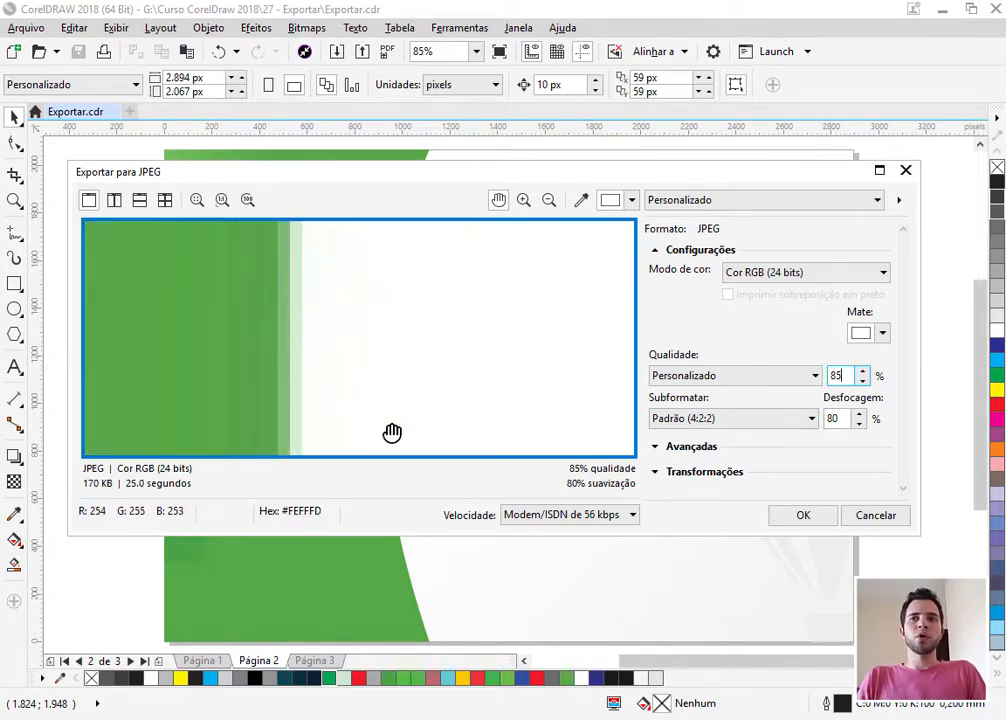
Restore the Desfocagem to 0%.
{"action": "double_click", "coordinate": [838, 418]}
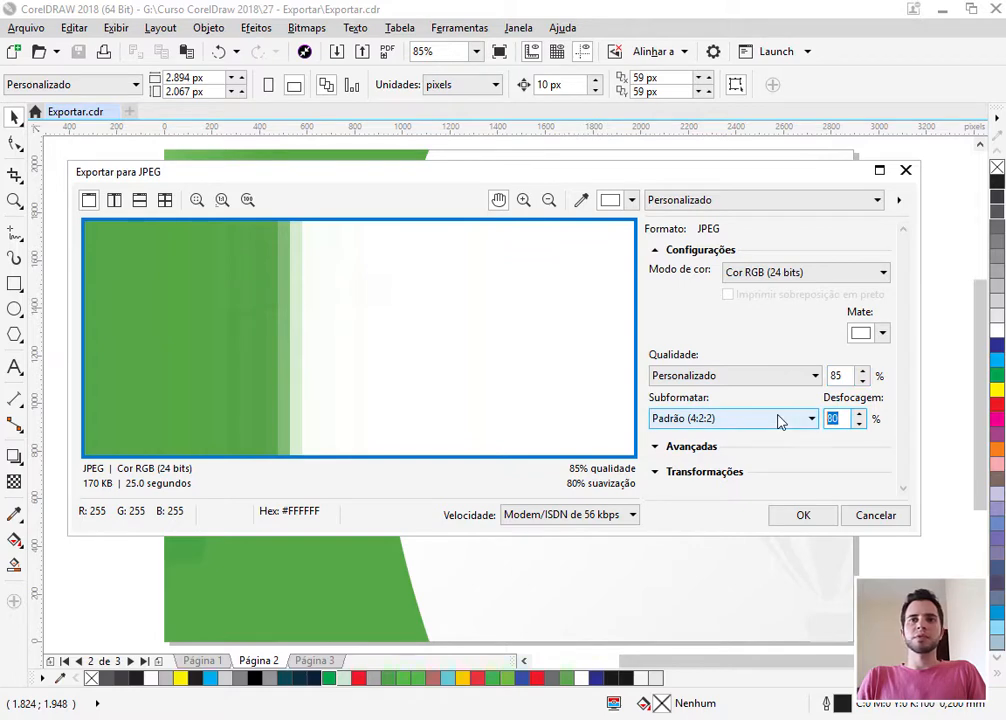
{"action": "type", "text": "0"}
{"action": "left_click", "coordinate": [838, 375]}
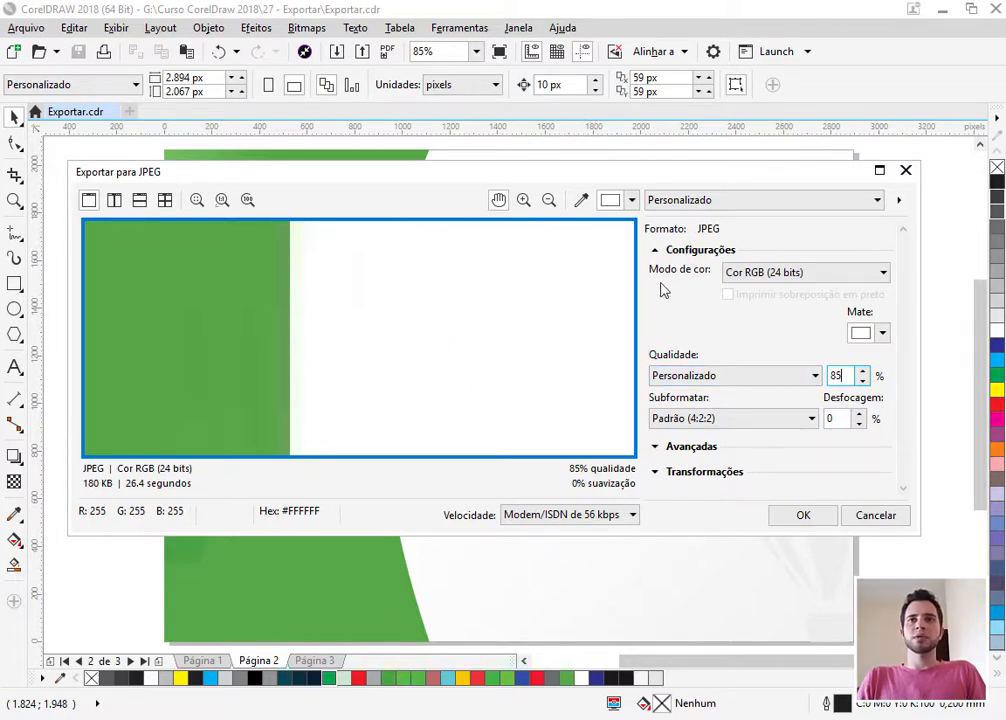
Fit the whole page in the export preview and set the color mode to Cor CMYK (32 bit).
{"action": "left_click", "coordinate": [783, 276]}
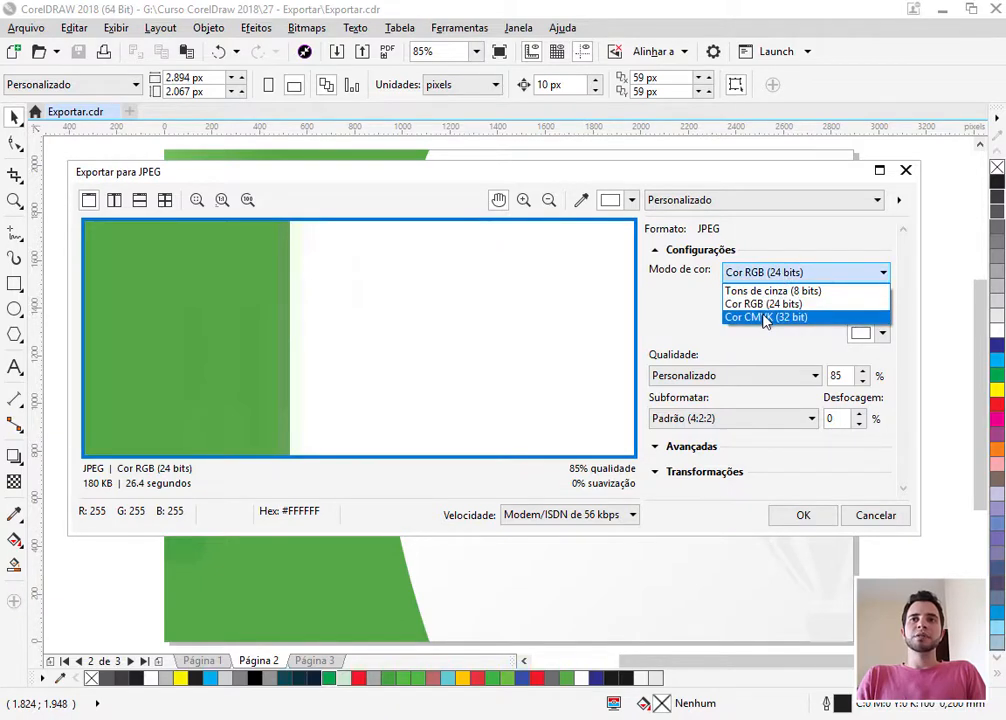
{"action": "left_click", "coordinate": [516, 343]}
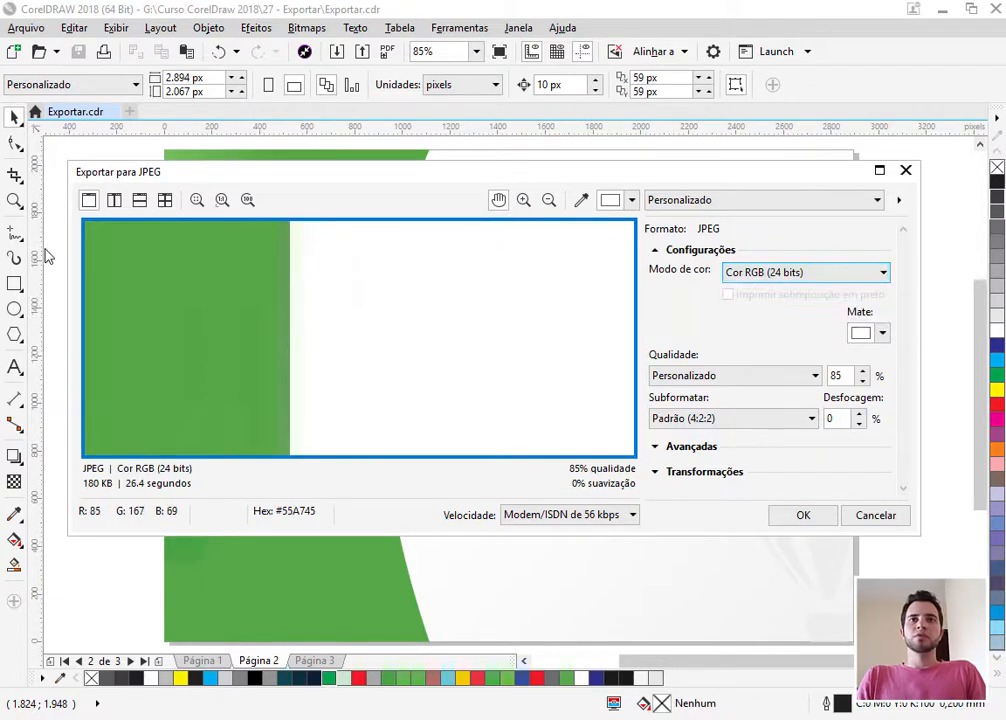
{"action": "left_click", "coordinate": [197, 200]}
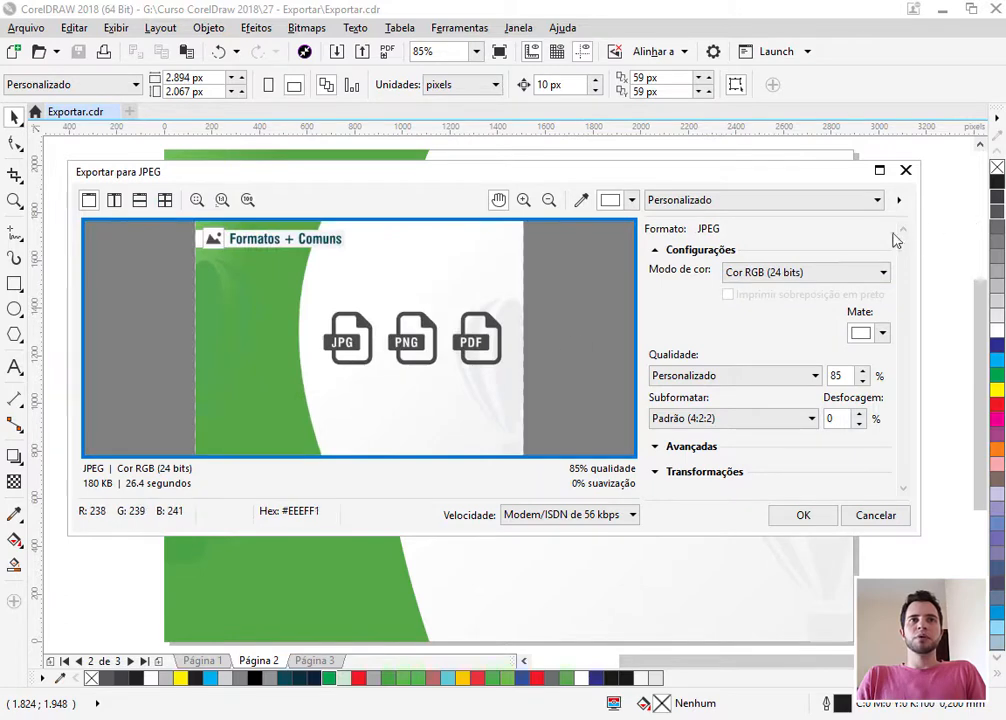
{"action": "left_click", "coordinate": [805, 272]}
{"action": "left_click", "coordinate": [772, 317]}
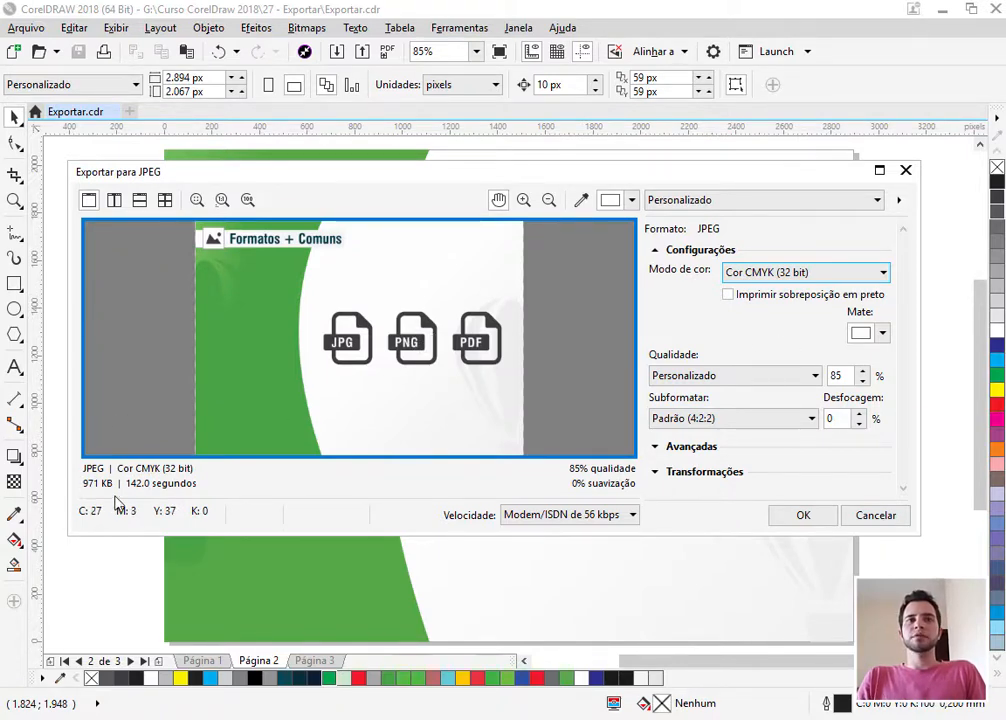
{"action": "left_click", "coordinate": [773, 278]}
{"action": "left_click", "coordinate": [766, 316]}
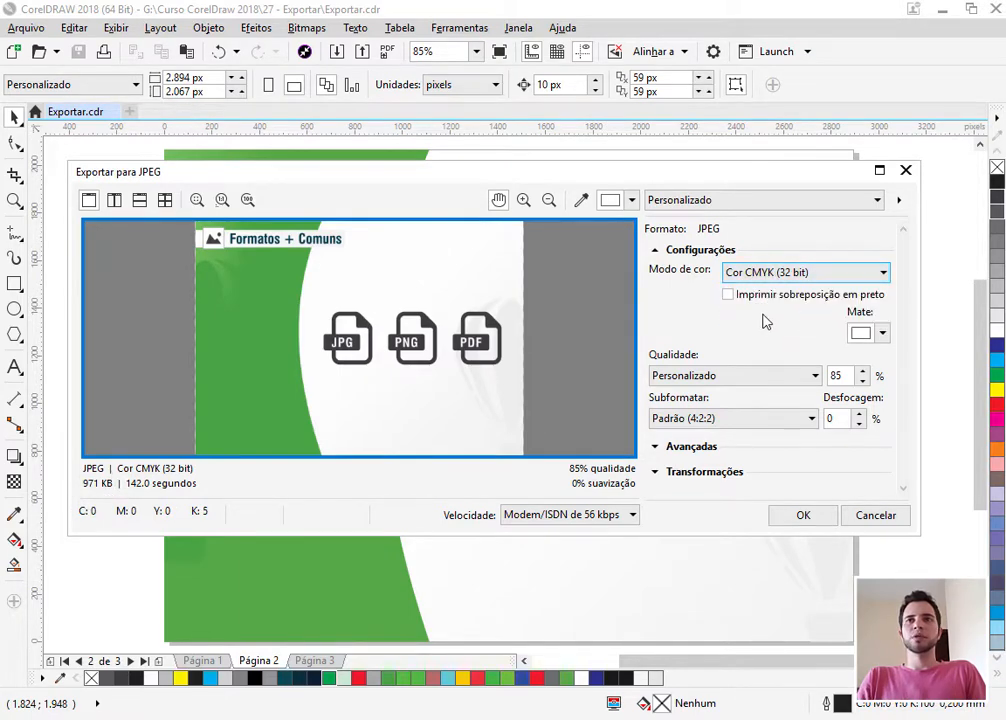
Set the JPEG quality to Mais alto and the color mode to Cor RGB (24 bits).
{"action": "left_click", "coordinate": [780, 375]}
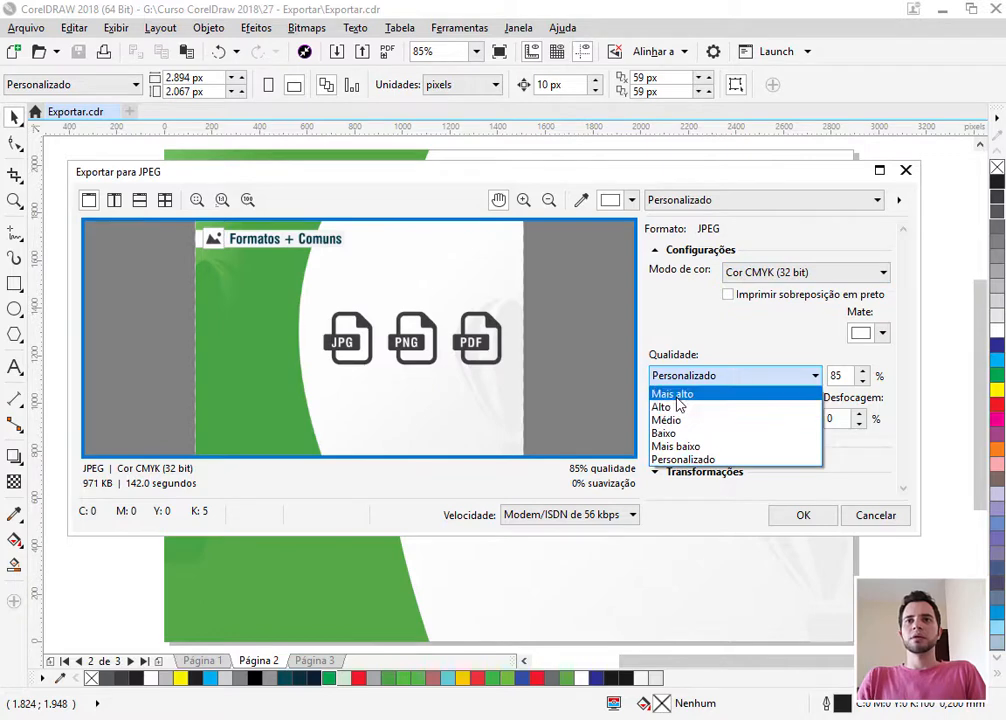
{"action": "left_click", "coordinate": [690, 390]}
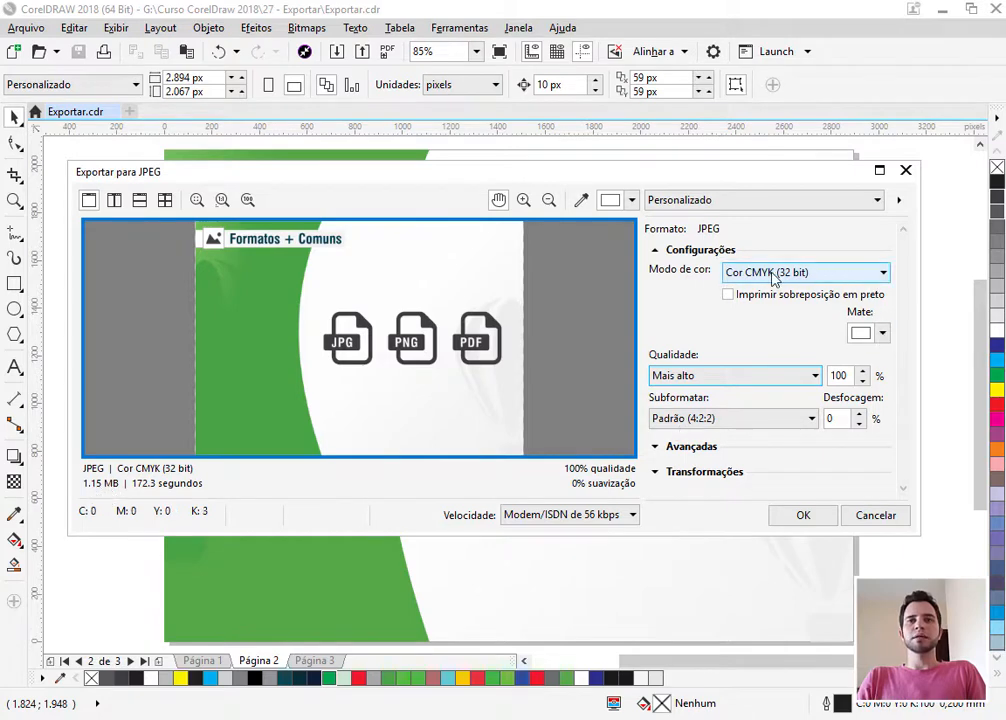
{"action": "left_click", "coordinate": [746, 273]}
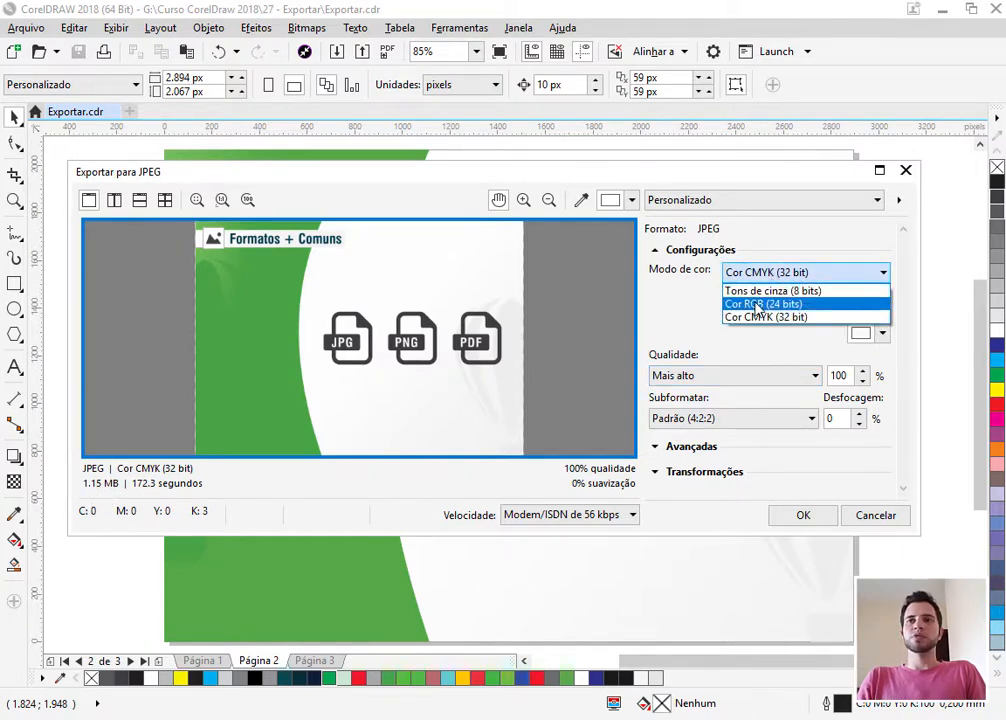
{"action": "left_click", "coordinate": [758, 305]}
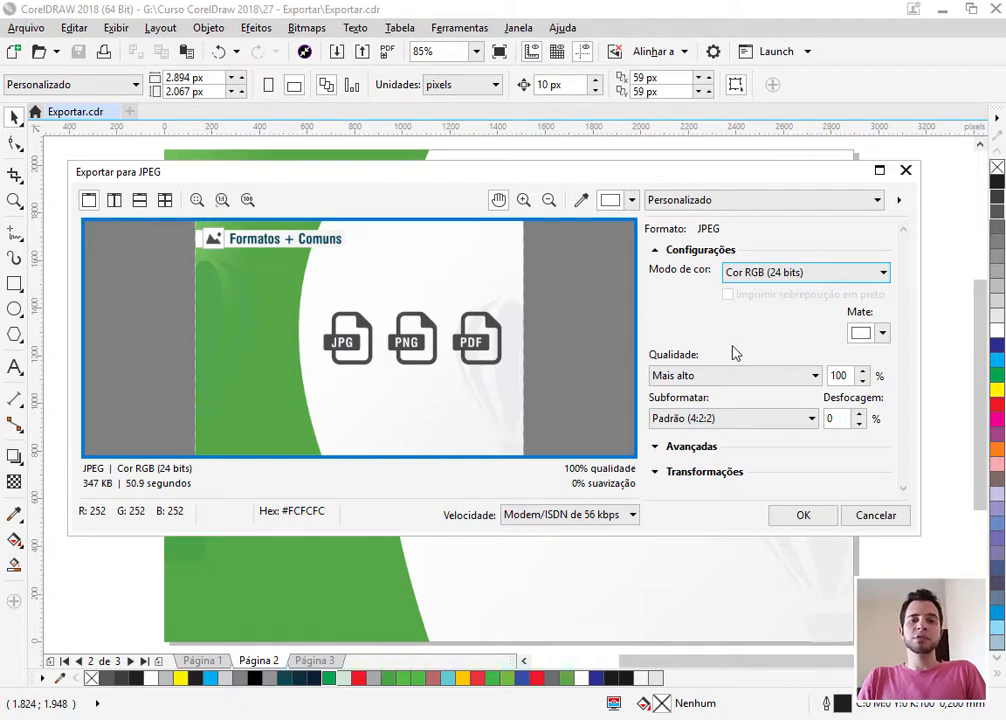
{"action": "left_click", "coordinate": [765, 272]}
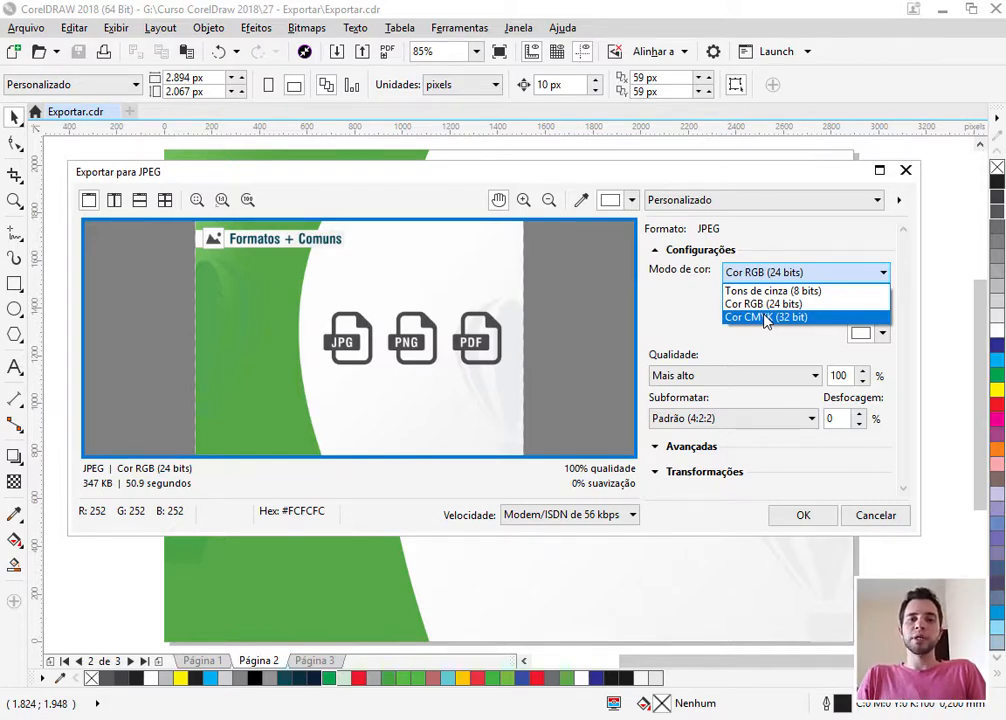
{"action": "key", "text": "Up"}
{"action": "key", "text": "Return"}
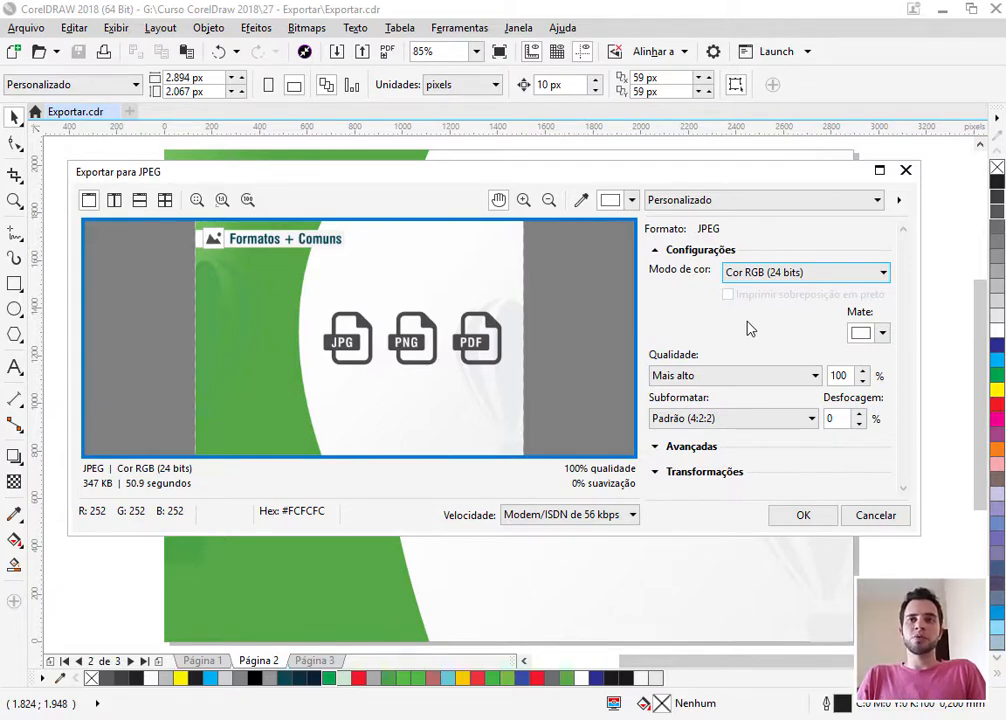
Collapse Configurações, expand the Avançadas settings and magnify the green shape's edge in the preview.
{"action": "left_click", "coordinate": [715, 256]}
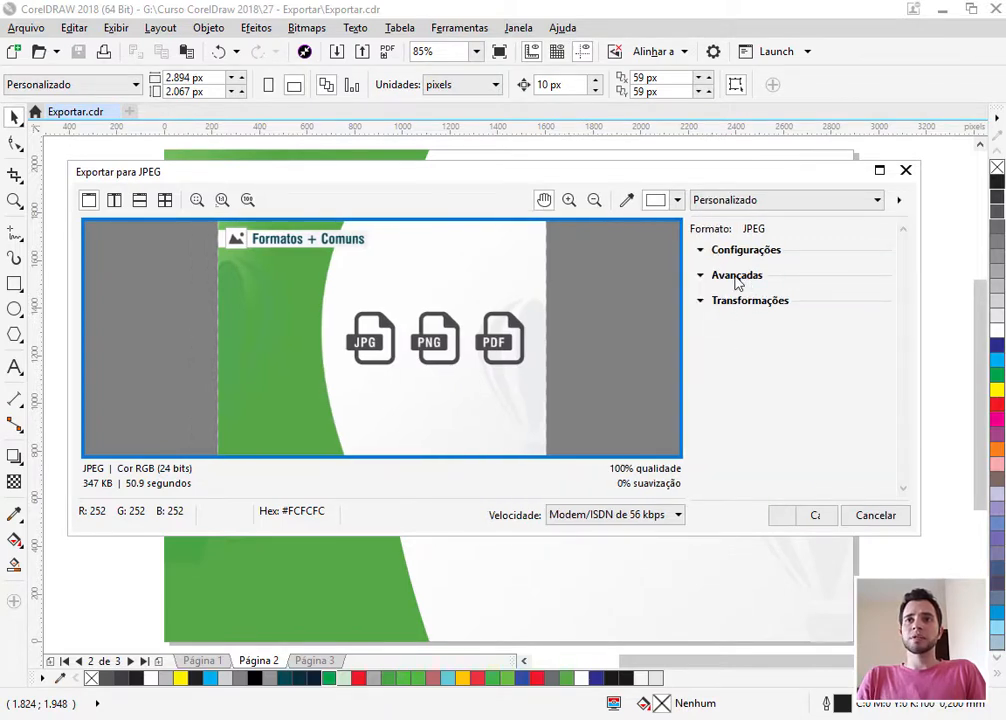
{"action": "left_click", "coordinate": [736, 279]}
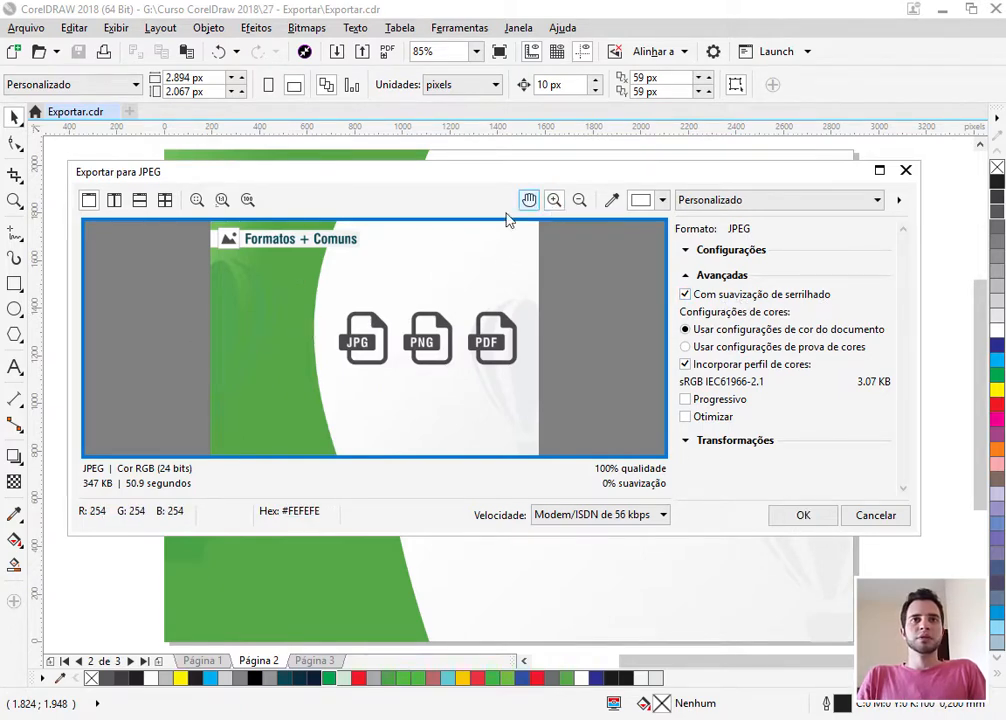
{"action": "left_click", "coordinate": [554, 199]}
{"action": "left_click", "coordinate": [314, 330]}
{"action": "left_click", "coordinate": [317, 337]}
{"action": "left_click", "coordinate": [317, 337]}
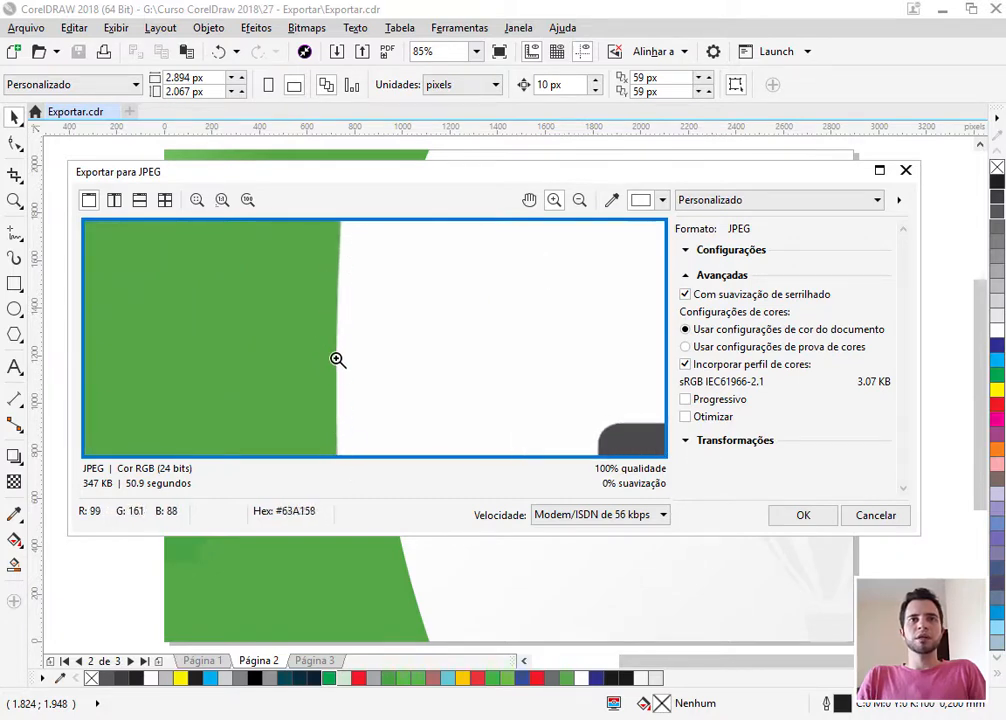
Disable Com suavização de serrilhado to compare the green shape's edge in the preview, and enable it again.
{"action": "left_click", "coordinate": [710, 297]}
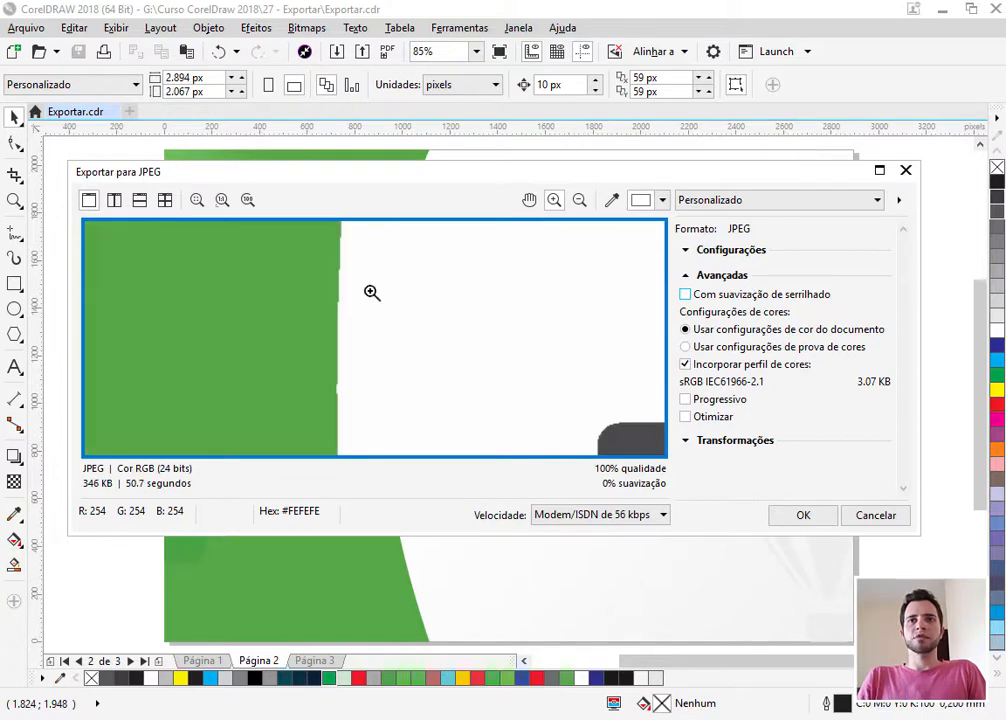
{"action": "left_click", "coordinate": [391, 343]}
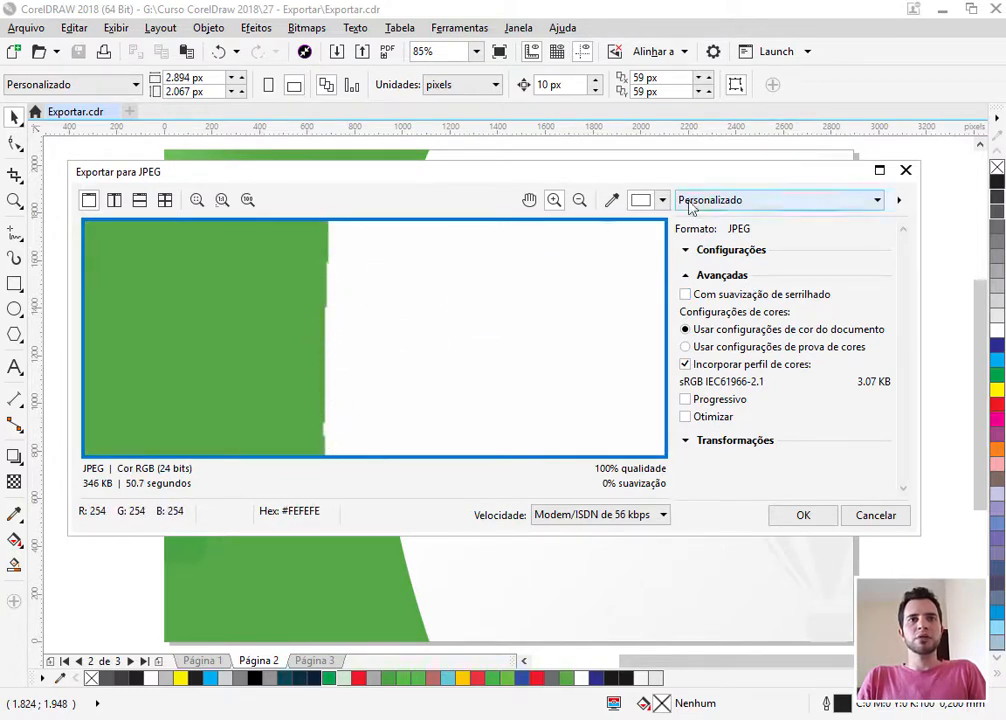
{"action": "left_click", "coordinate": [686, 295]}
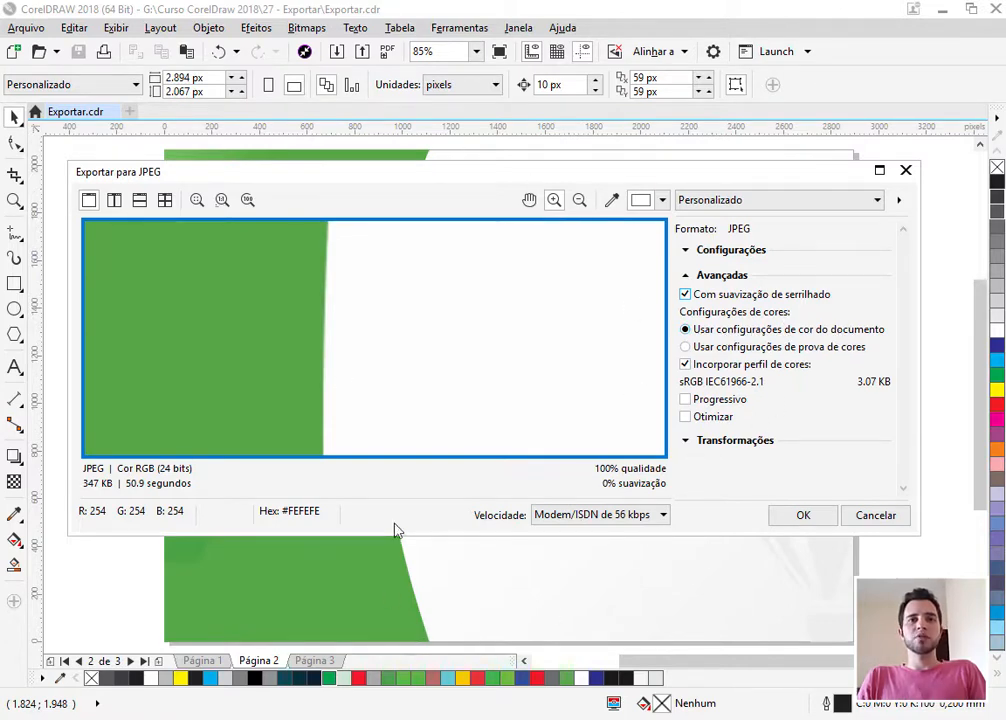
Select Usar configurações de prova de cores and try the export without Incorporar perfil de cores before re-enabling that option.
{"action": "left_click", "coordinate": [775, 347]}
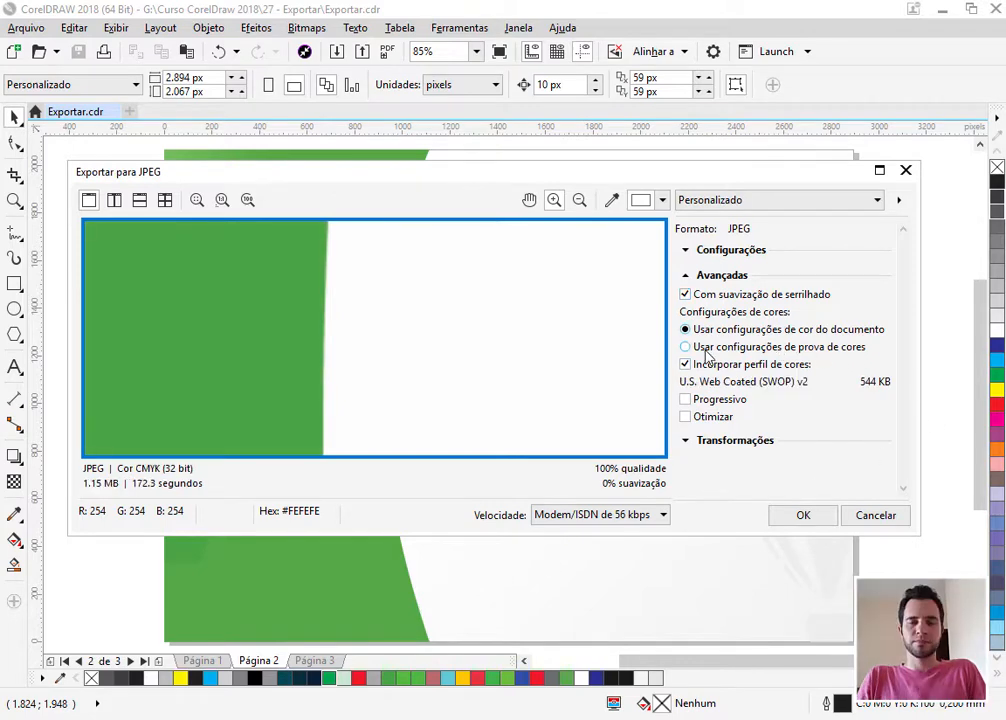
{"action": "left_click", "coordinate": [744, 348]}
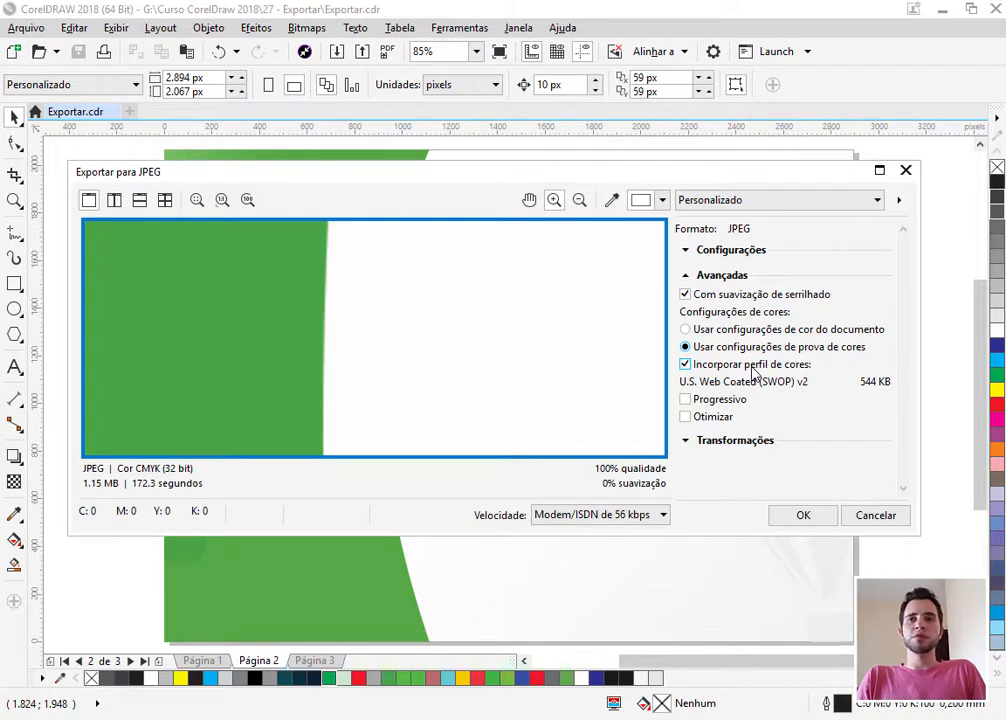
{"action": "left_click", "coordinate": [685, 365]}
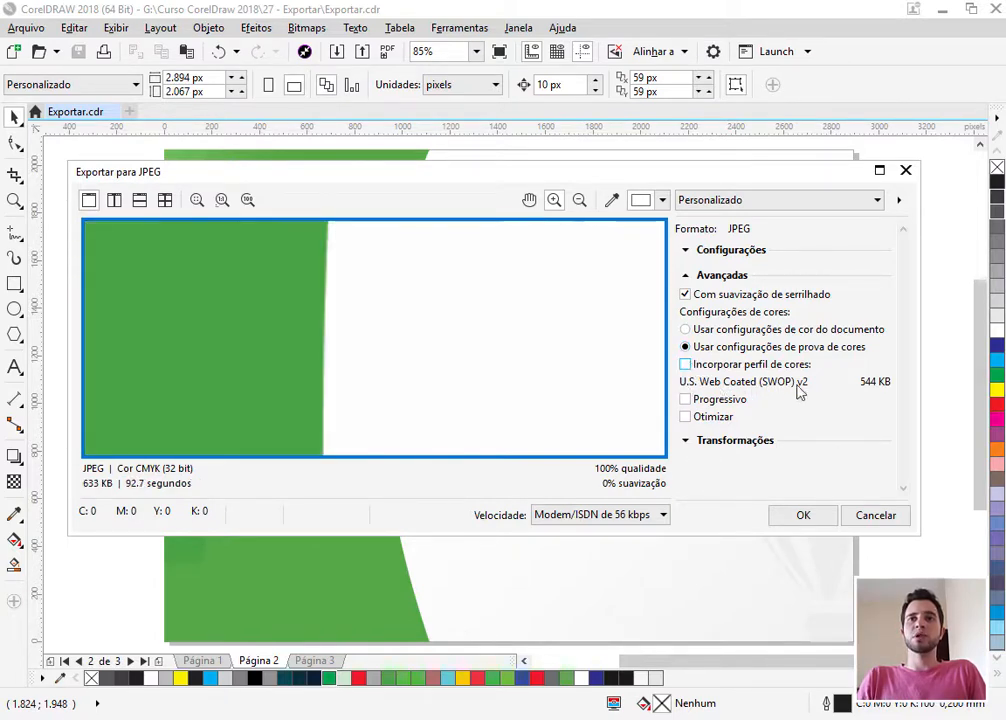
{"action": "left_click", "coordinate": [685, 365]}
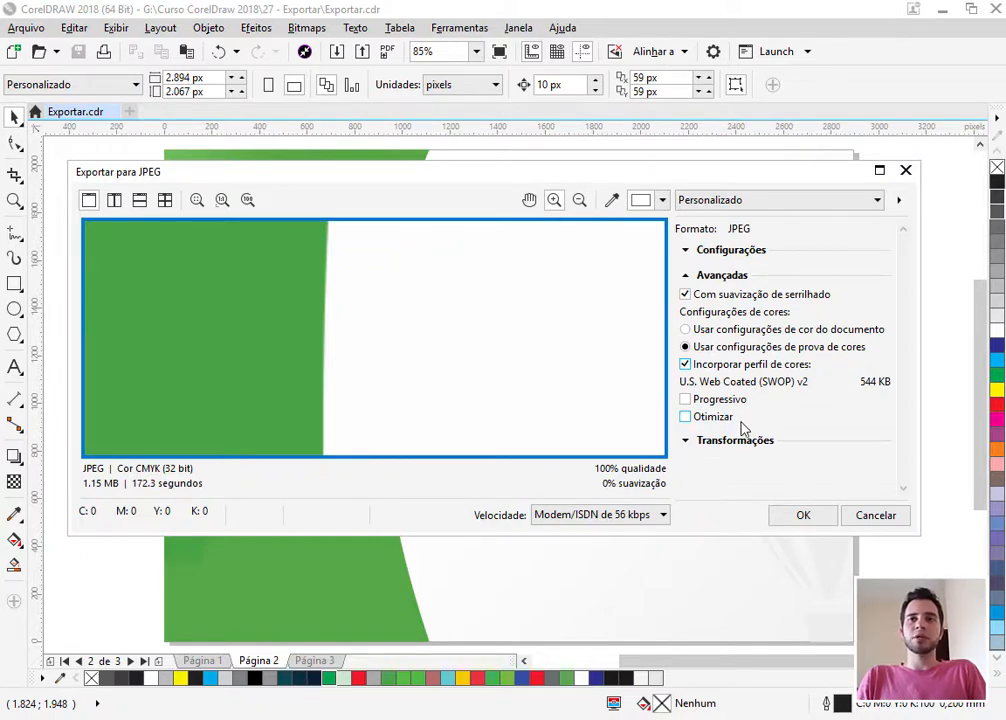
Collapse the Avançadas settings, expand Transformações and examine the available units and the export width and height.
{"action": "left_click", "coordinate": [721, 276]}
{"action": "left_click", "coordinate": [735, 301]}
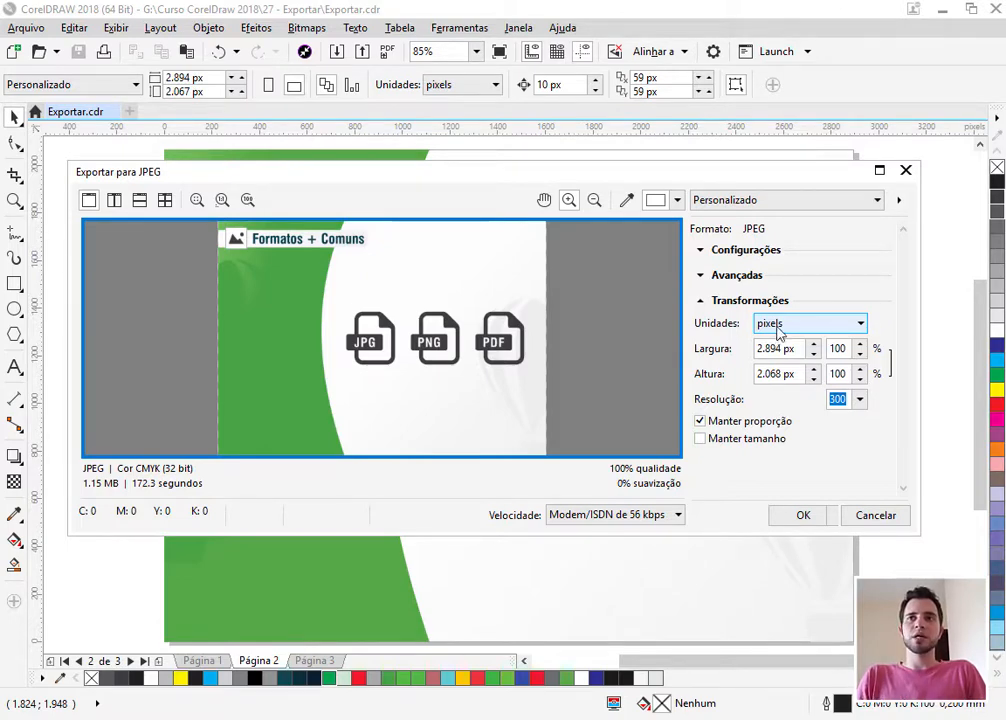
{"action": "left_click", "coordinate": [781, 325]}
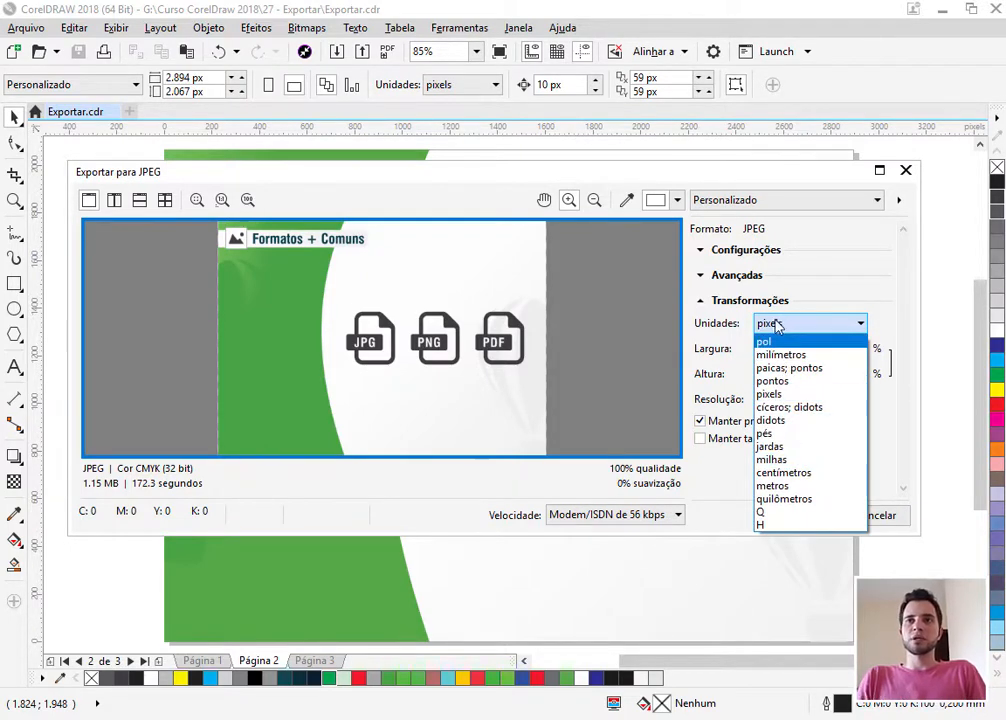
{"action": "left_click", "coordinate": [776, 327]}
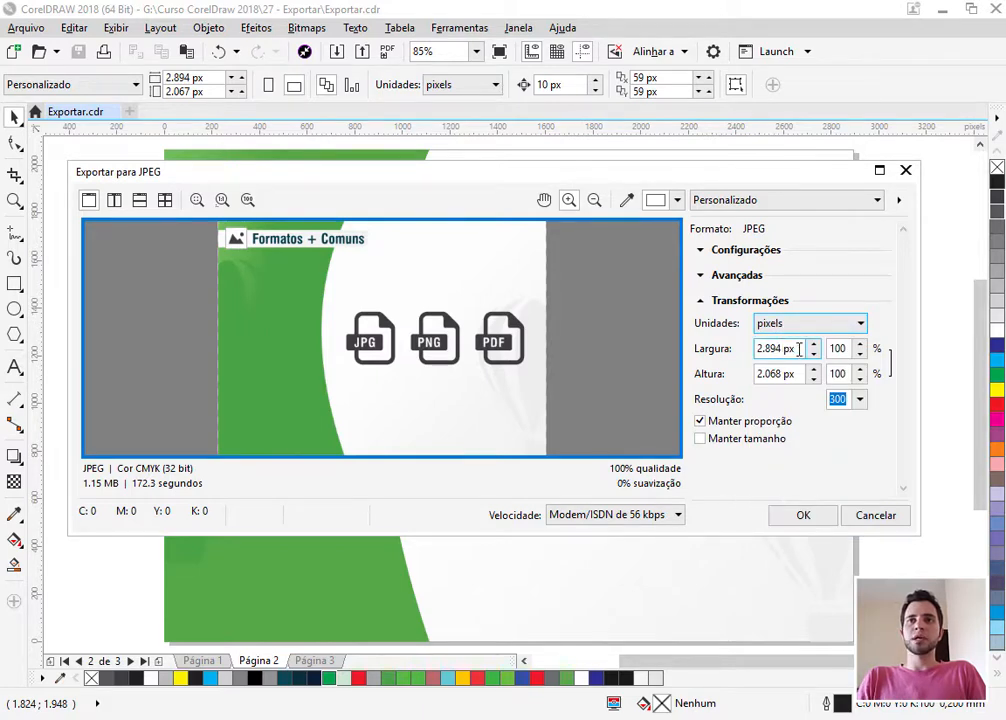
{"action": "left_click", "coordinate": [799, 348]}
{"action": "left_click", "coordinate": [756, 374]}
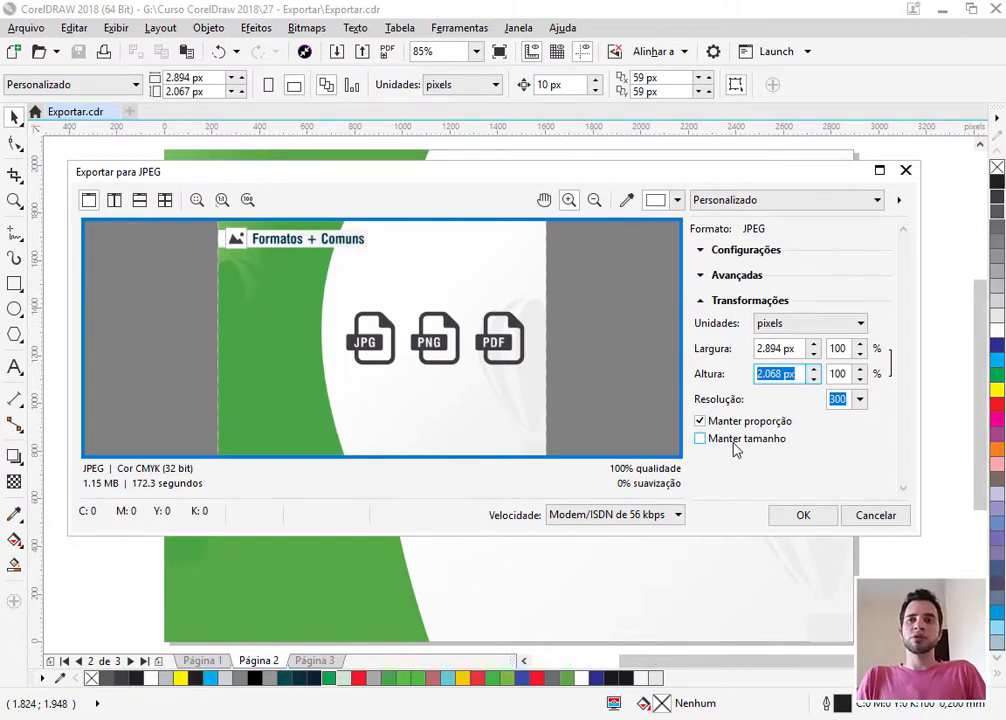
Set the JPEG resolution to 72 and magnify the "Formatos + Comuns" title in the preview to inspect its sharpness.
{"action": "left_click", "coordinate": [858, 401]}
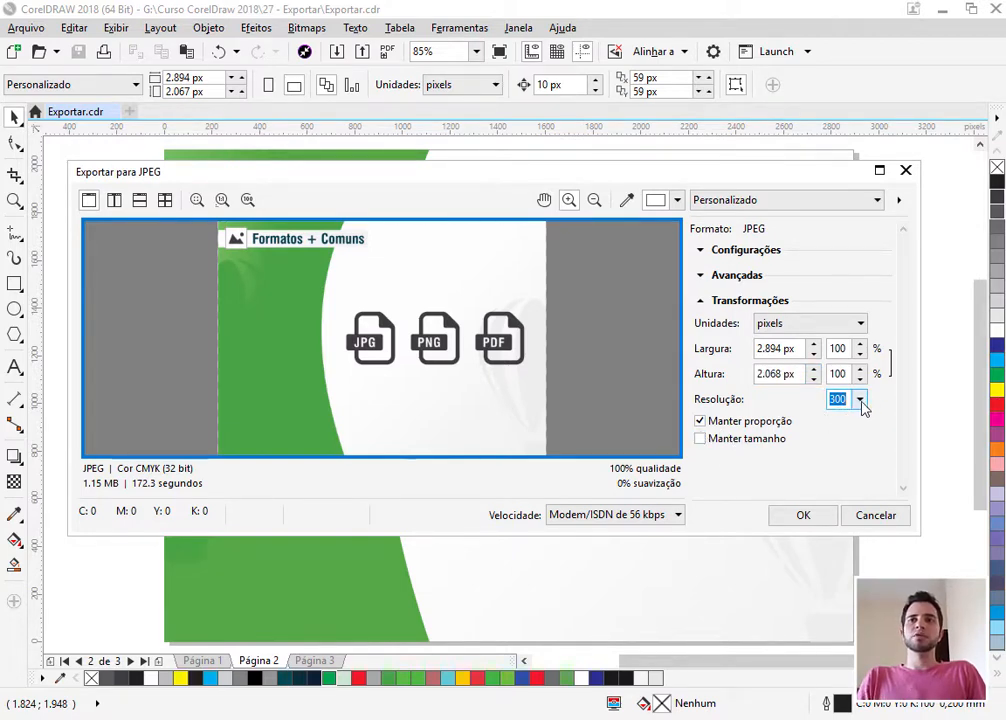
{"action": "left_click", "coordinate": [860, 400]}
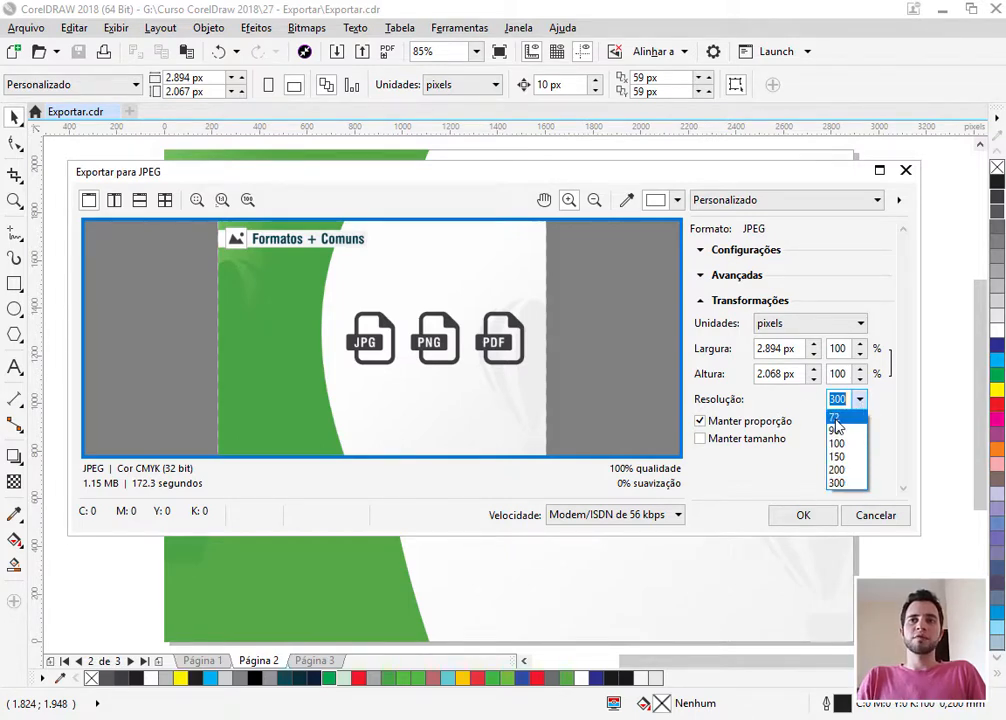
{"action": "left_click", "coordinate": [836, 419]}
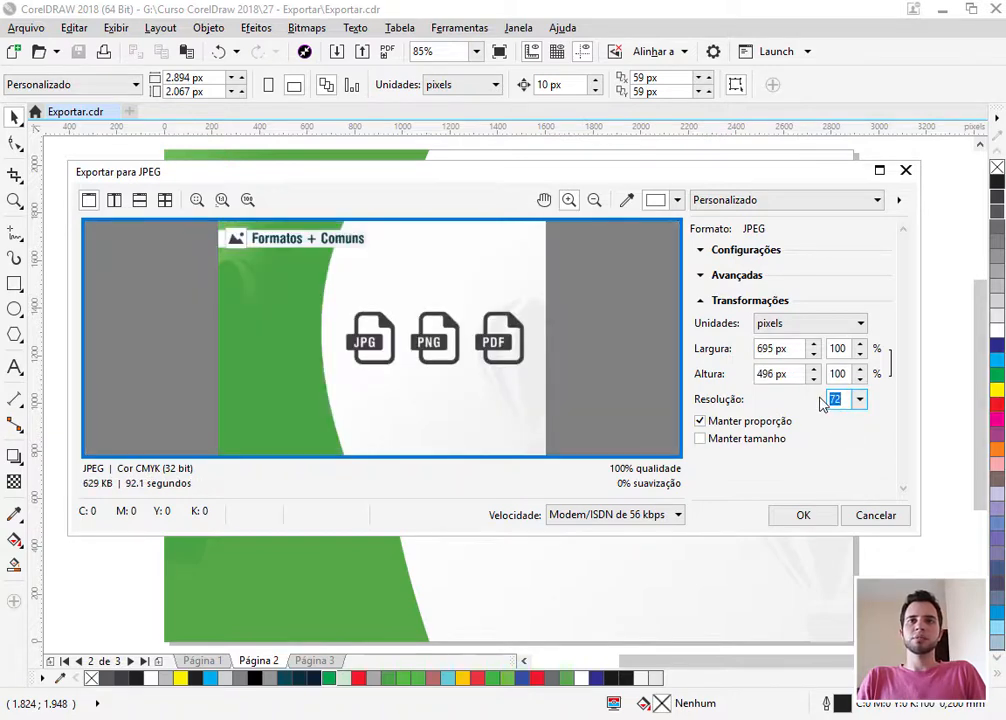
{"action": "left_click", "coordinate": [289, 241]}
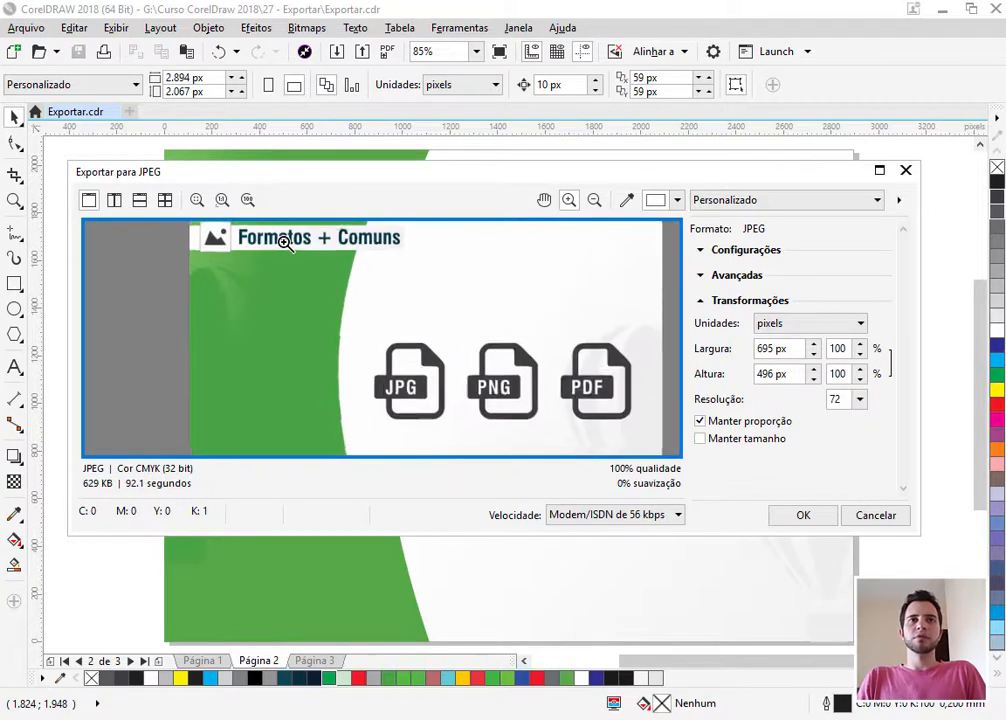
{"action": "left_click", "coordinate": [286, 243]}
{"action": "left_click", "coordinate": [285, 243]}
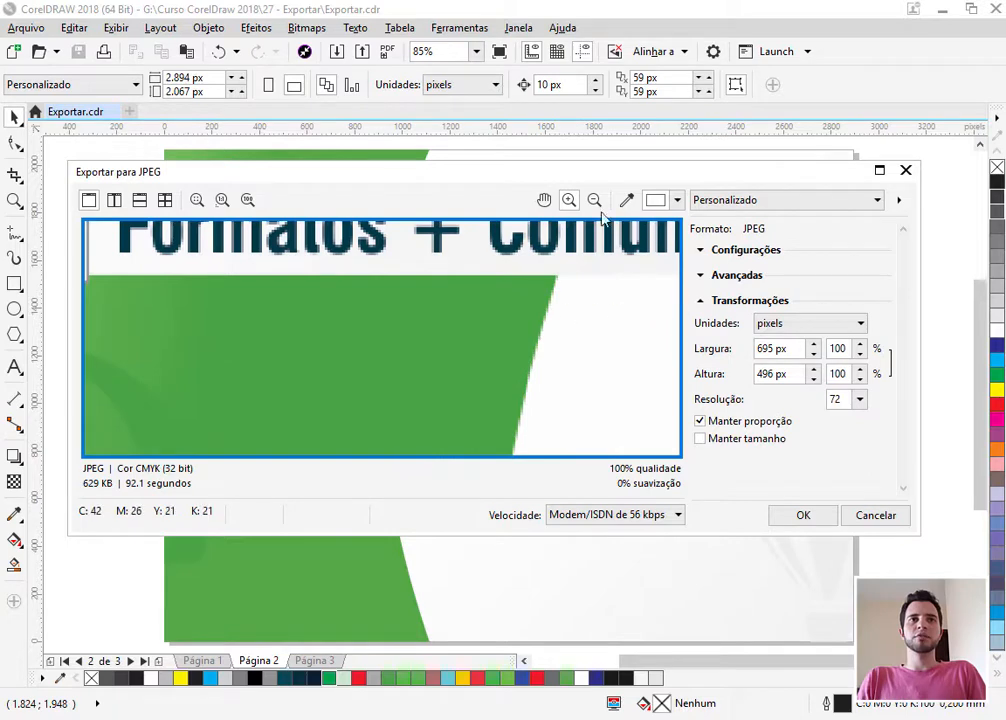
{"action": "left_click", "coordinate": [543, 201]}
{"action": "left_click_drag", "start_coordinate": [370, 288], "coordinate": [498, 336]}
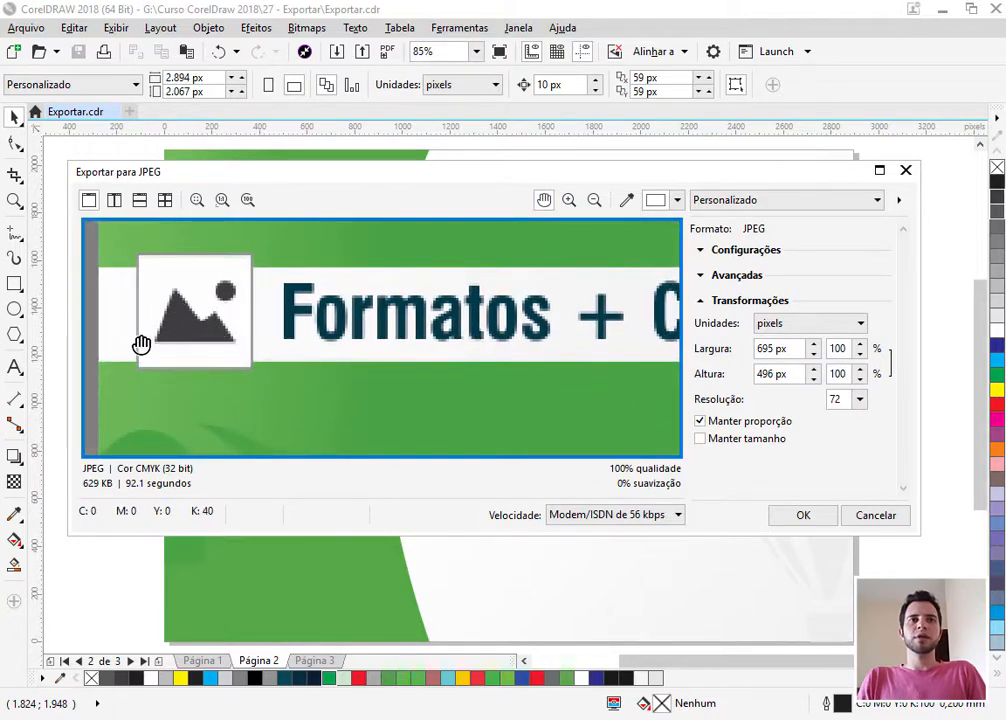
Compare the magnified title at resolutions 300 and 72, and set the resolution back to 300.
{"action": "left_click", "coordinate": [859, 400]}
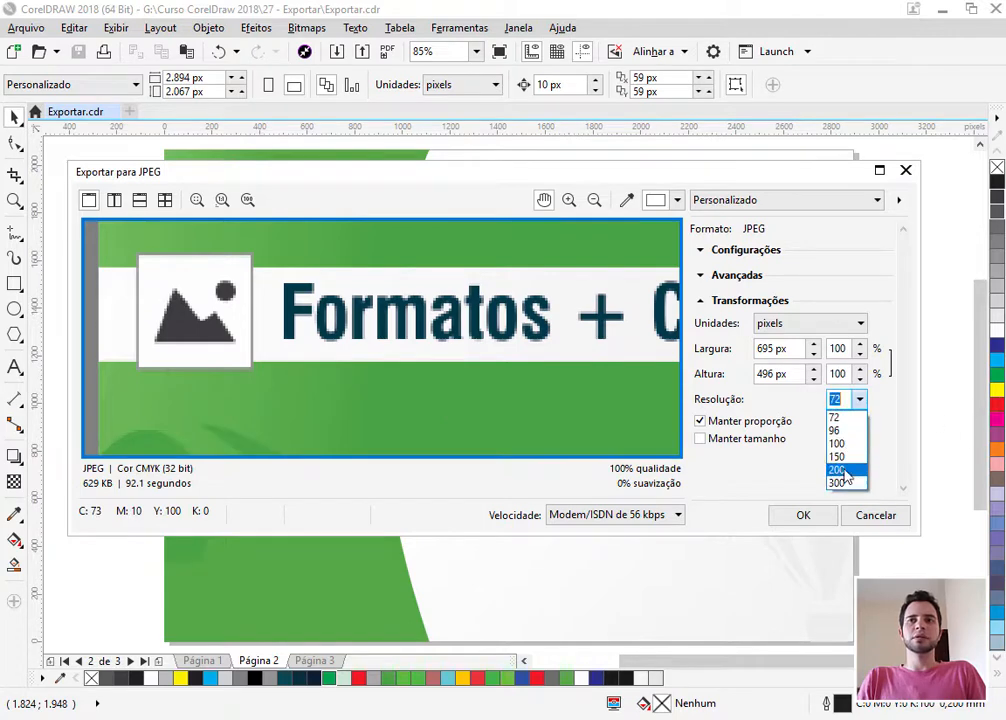
{"action": "left_click", "coordinate": [840, 484]}
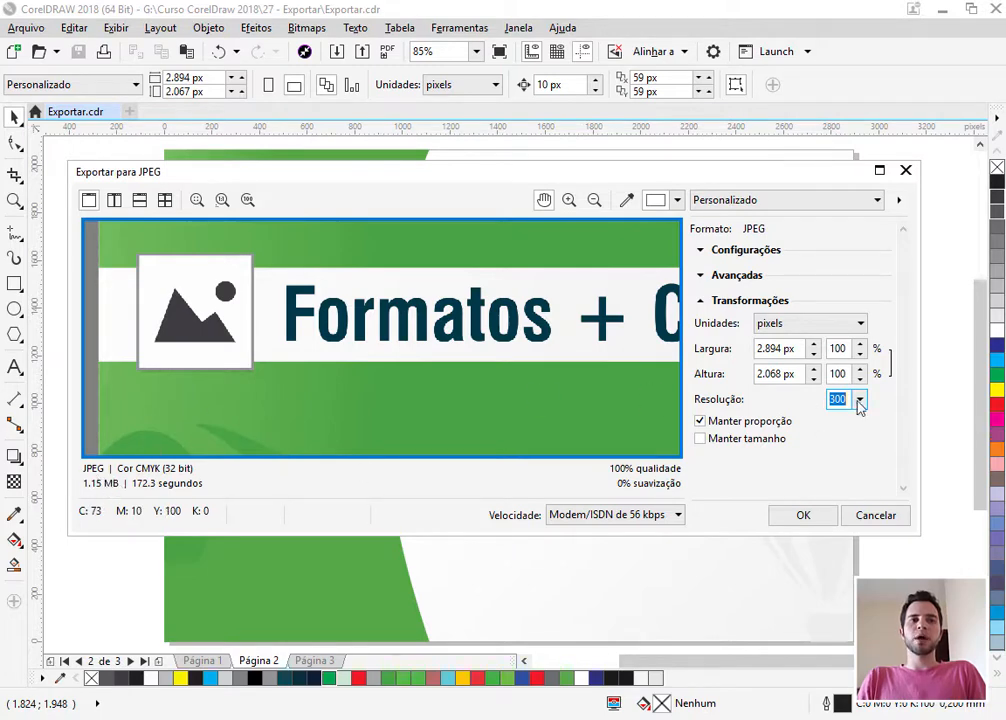
{"action": "left_click", "coordinate": [859, 399]}
{"action": "left_click", "coordinate": [843, 418]}
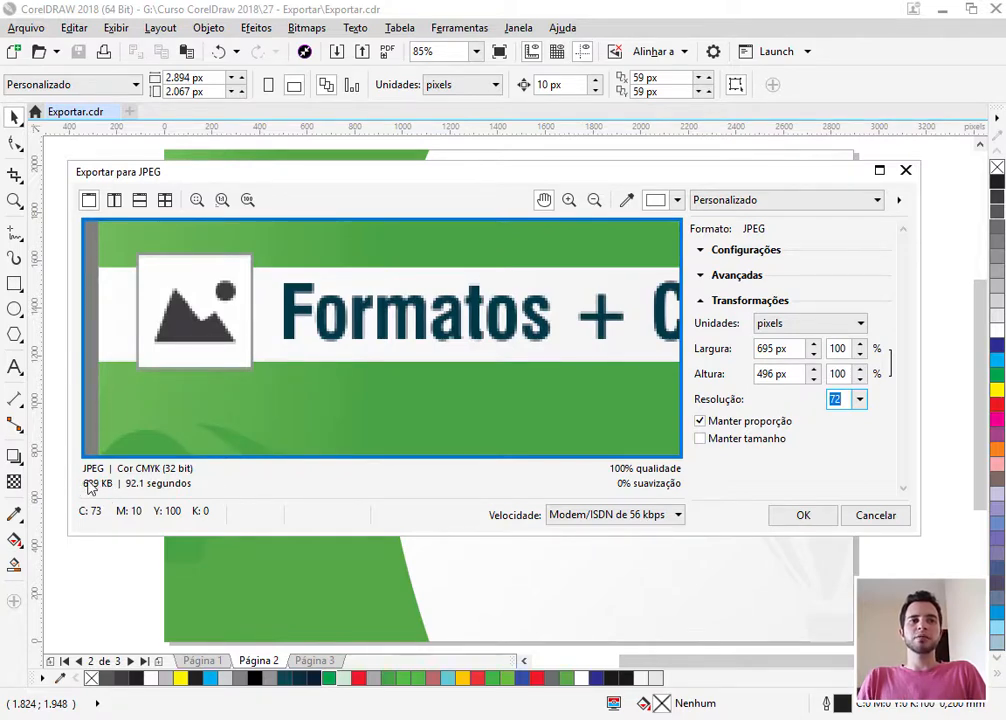
{"action": "left_click", "coordinate": [858, 399]}
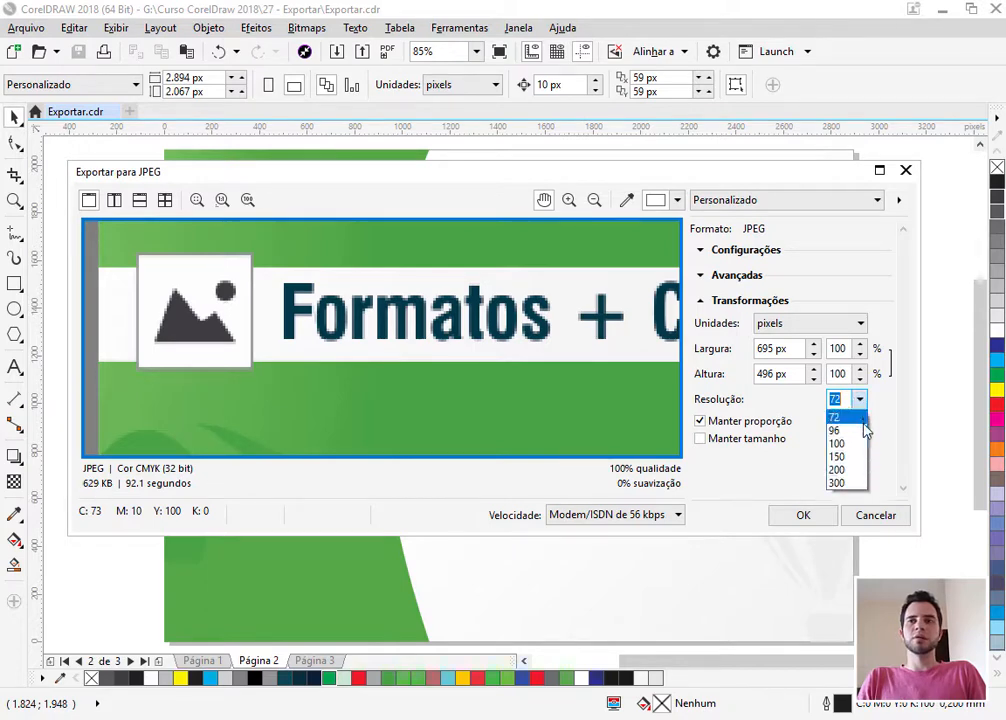
{"action": "left_click", "coordinate": [836, 483]}
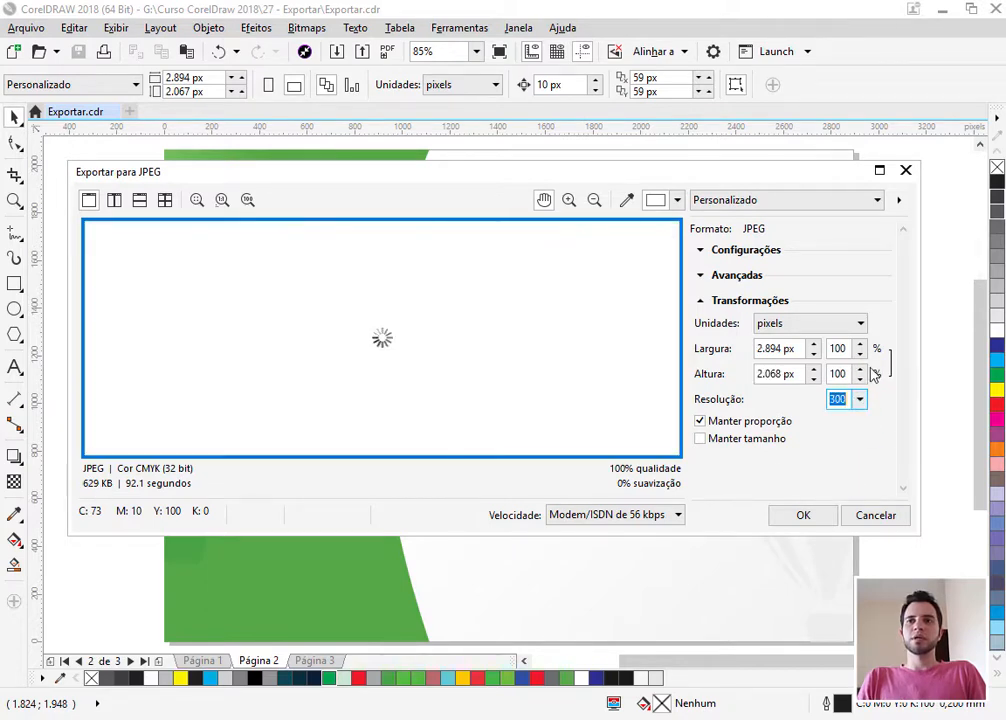
Set the color mode to Cor RGB (24 bits) and the quality to 90% in Configurações, and cancel the JPEG export.
{"action": "left_click", "coordinate": [702, 300]}
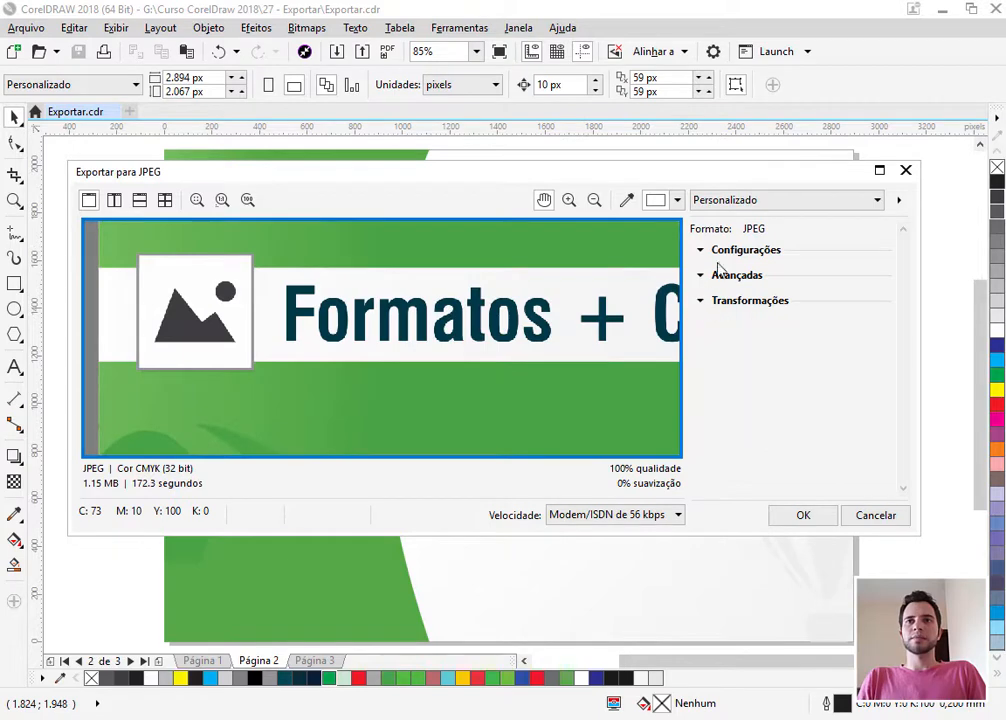
{"action": "left_click", "coordinate": [720, 254]}
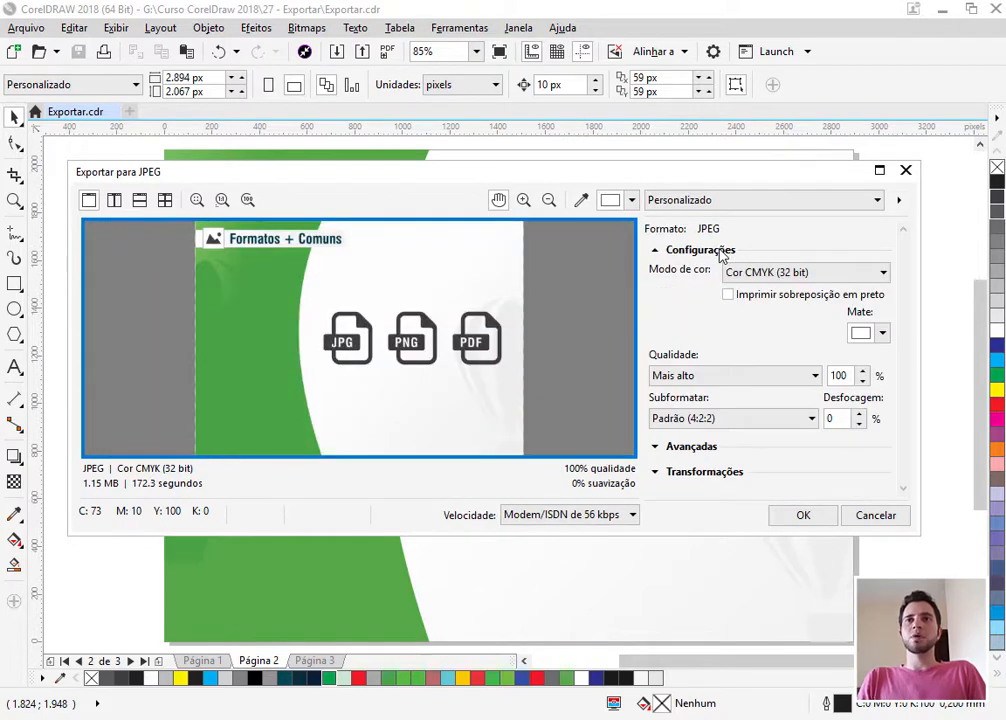
{"action": "left_click", "coordinate": [796, 277]}
{"action": "left_click", "coordinate": [781, 306]}
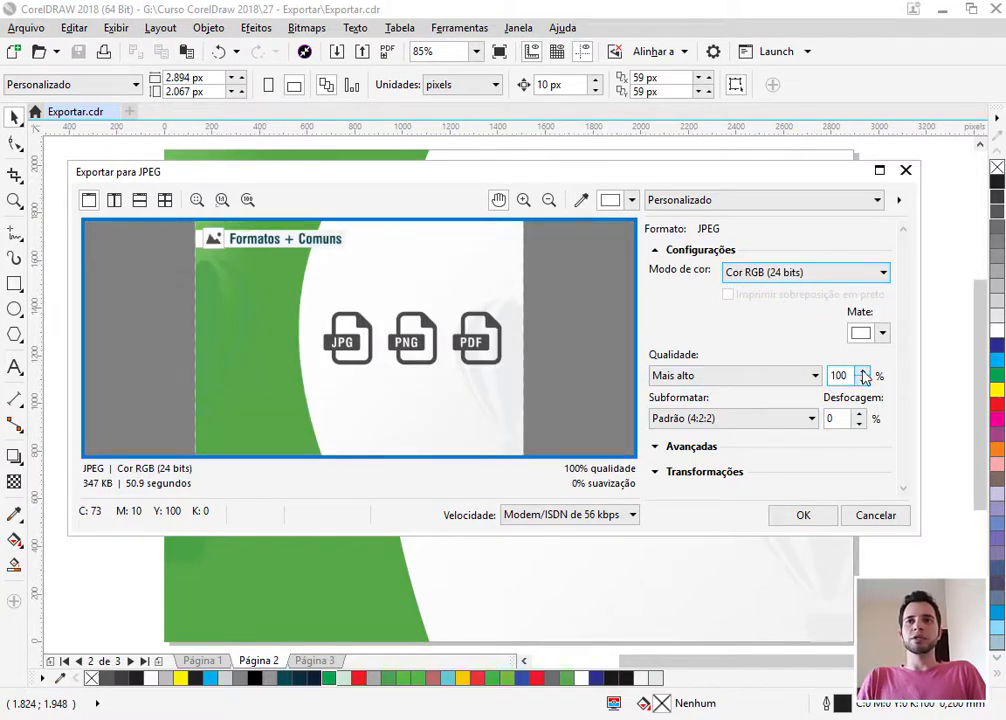
{"action": "left_click", "coordinate": [863, 381]}
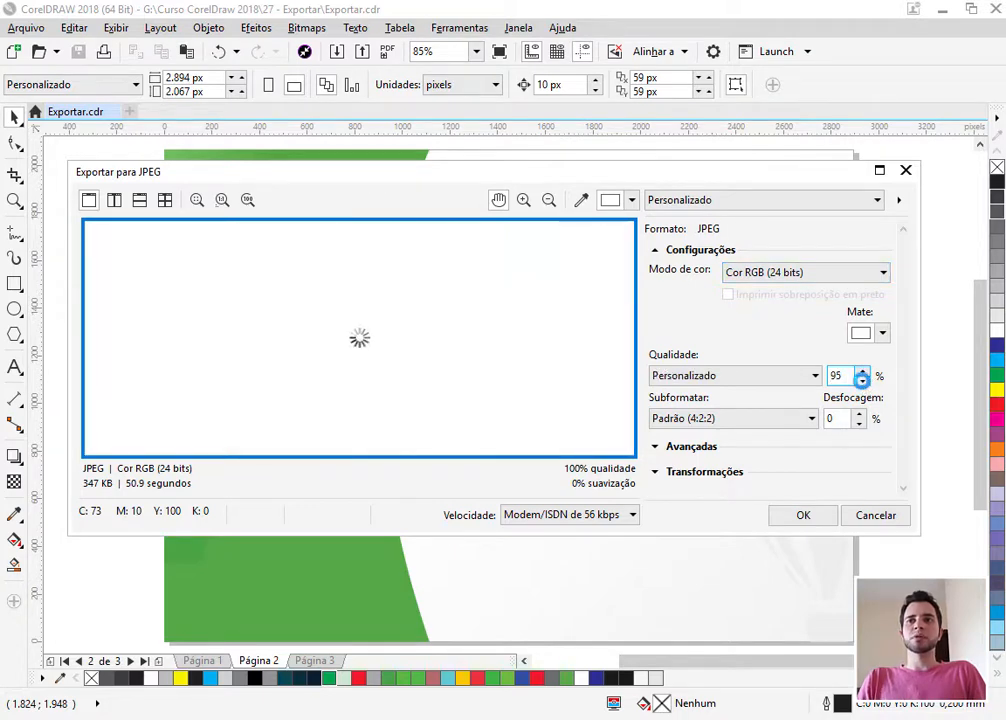
{"action": "left_click", "coordinate": [862, 380]}
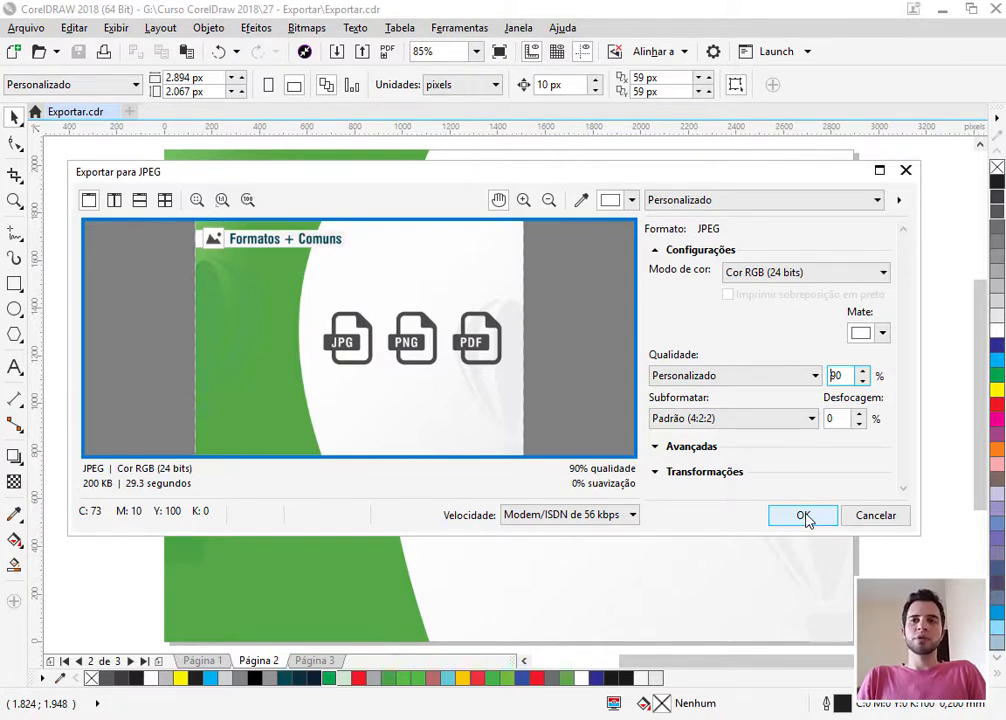
{"action": "left_click", "coordinate": [887, 517]}
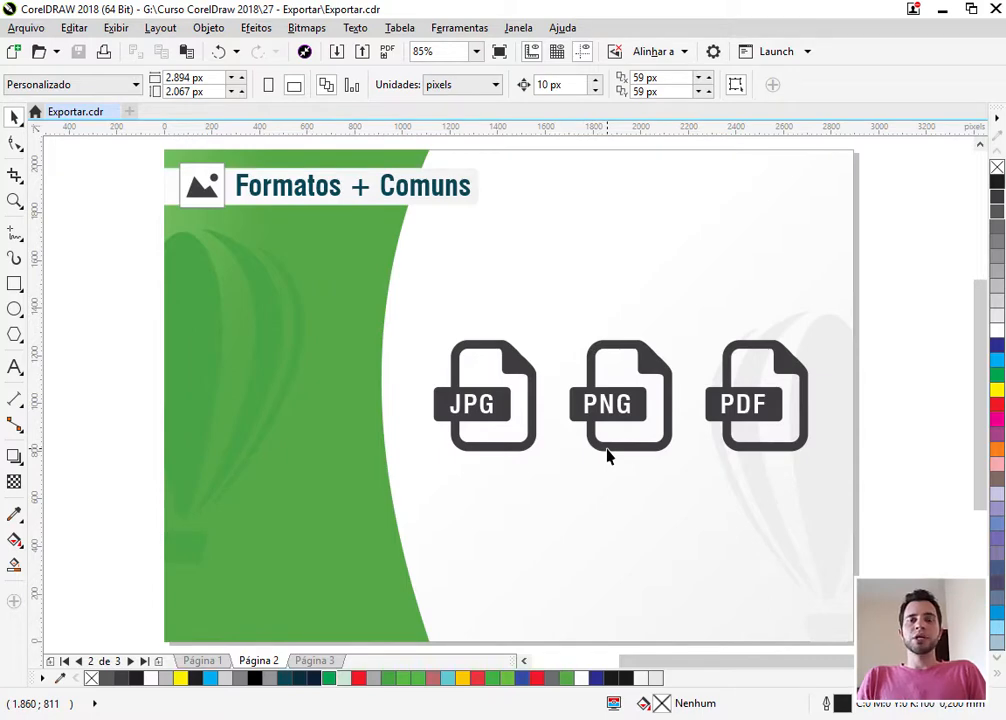
Start a new export of page 2 with the file type PNG - Portable Network Graphics and open its export settings.
{"action": "left_click", "coordinate": [363, 55]}
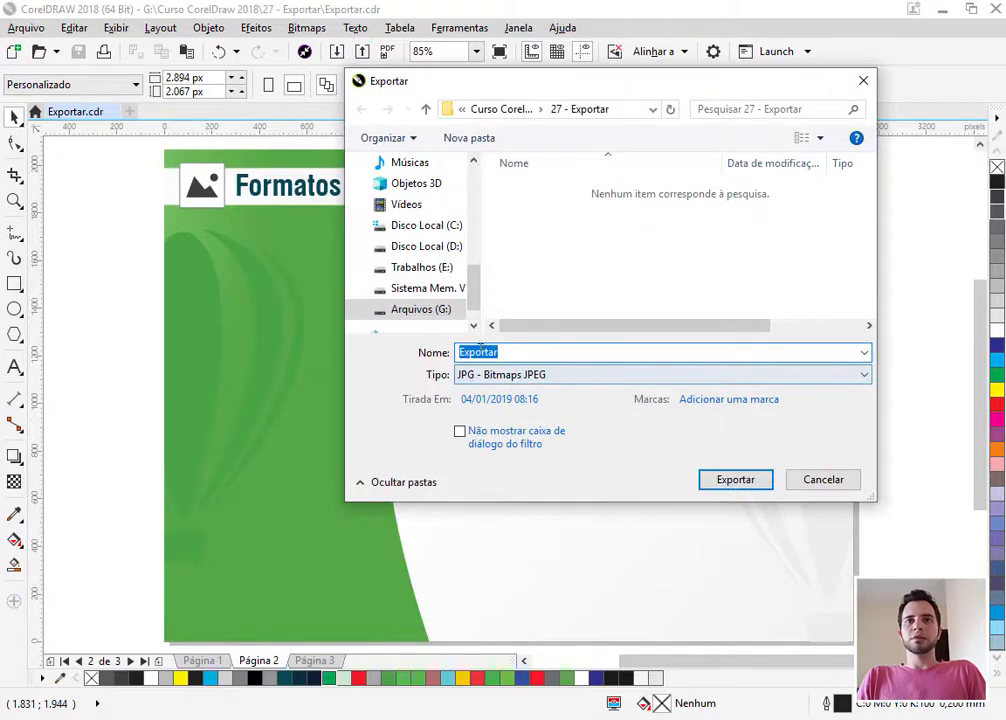
{"action": "left_click", "coordinate": [491, 378]}
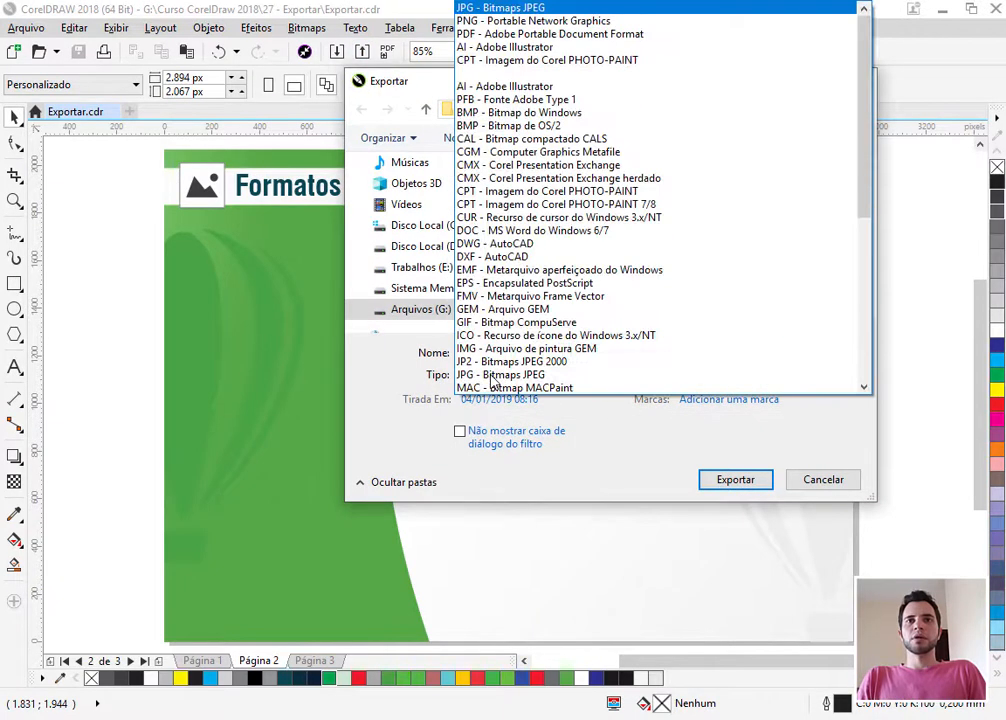
{"action": "left_click", "coordinate": [617, 464]}
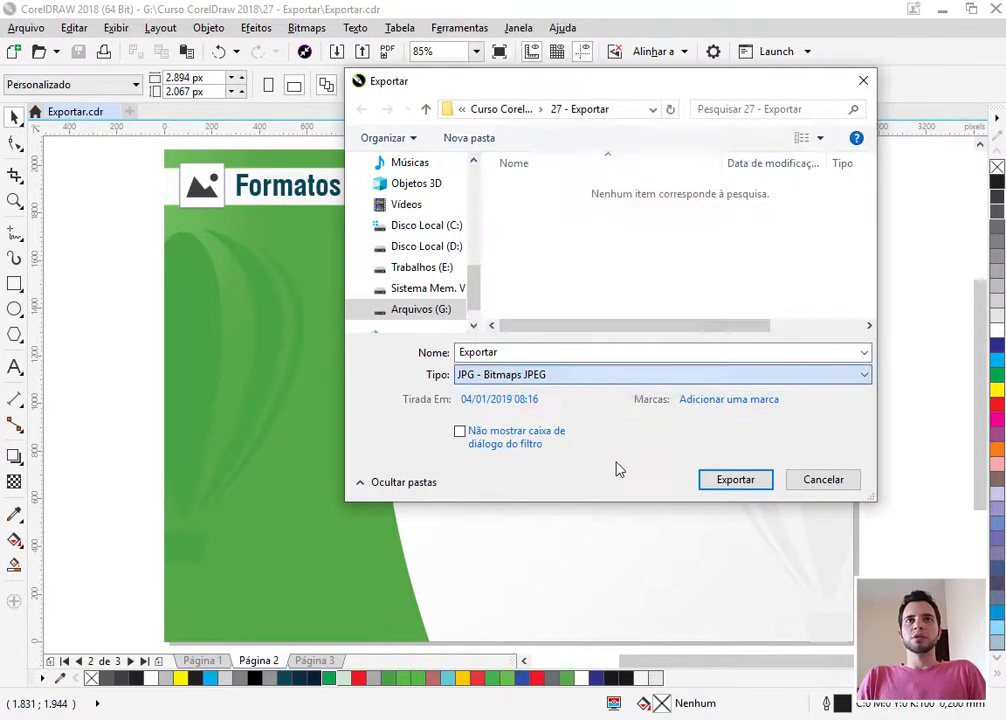
{"action": "left_click", "coordinate": [516, 376]}
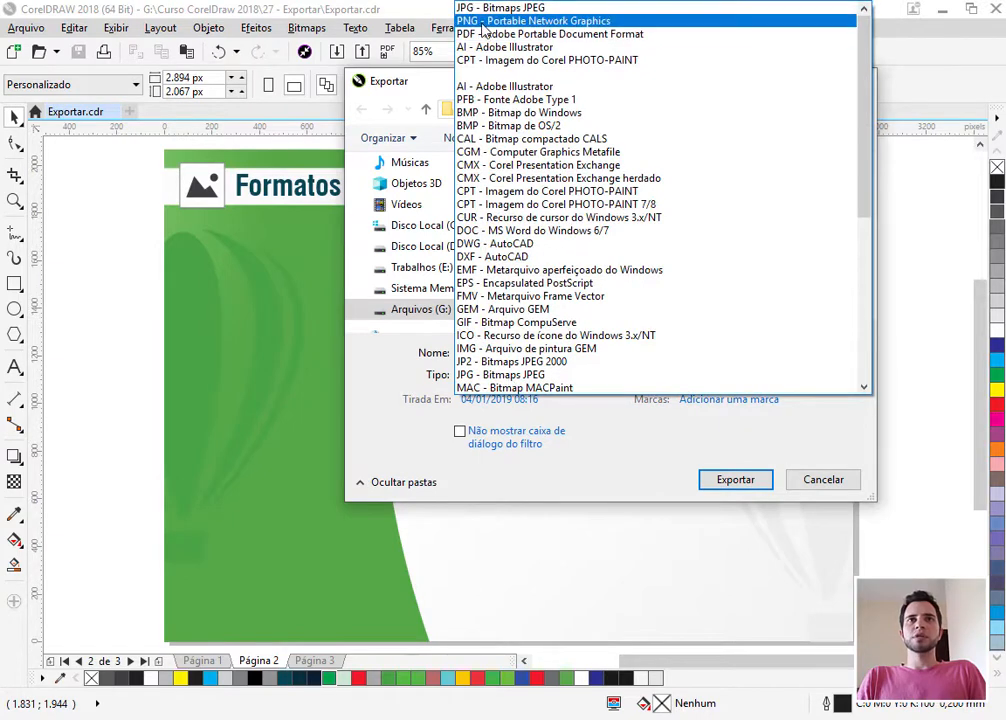
{"action": "left_click", "coordinate": [472, 21]}
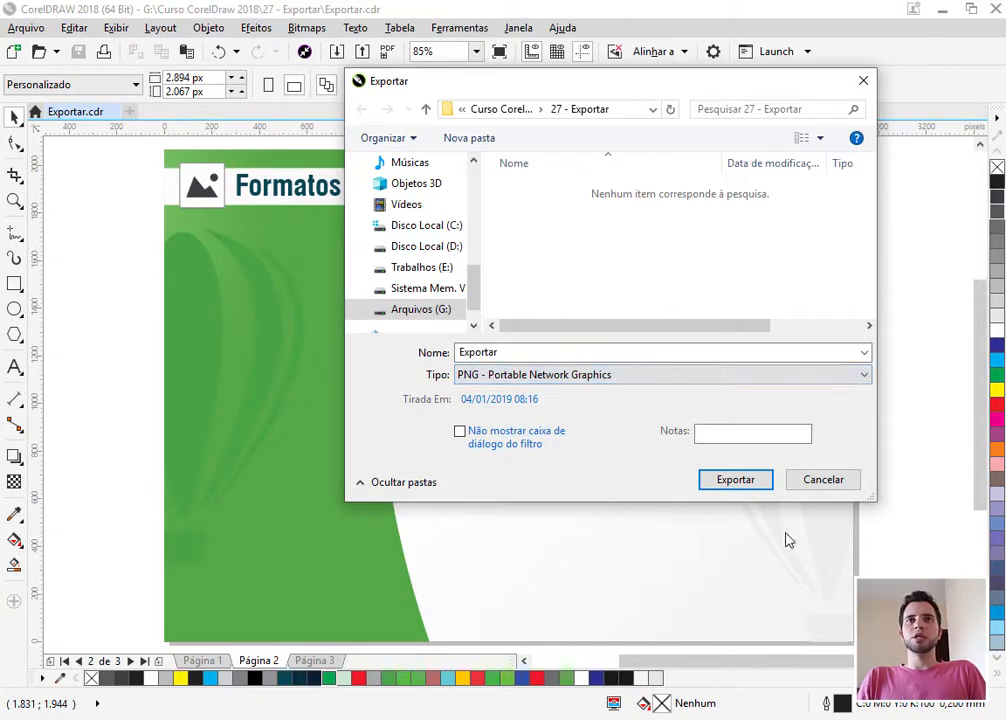
{"action": "left_click", "coordinate": [735, 479]}
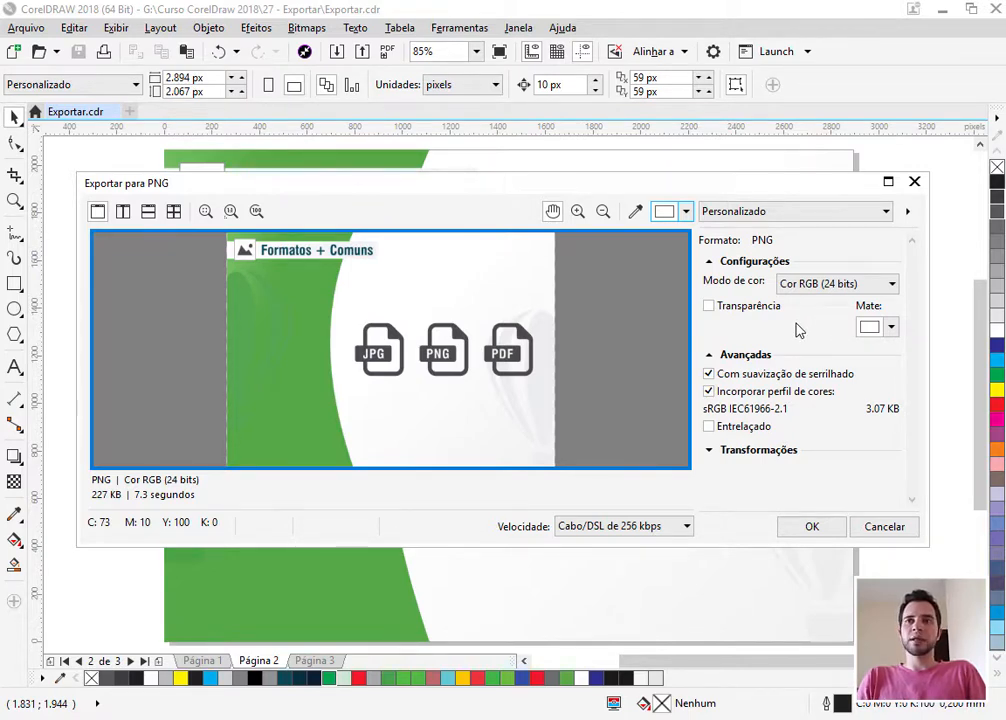
Keep the color mode Cor RGB (24 bits), enable Transparência to examine the page background in the preview, and disable it again.
{"action": "left_click", "coordinate": [816, 286]}
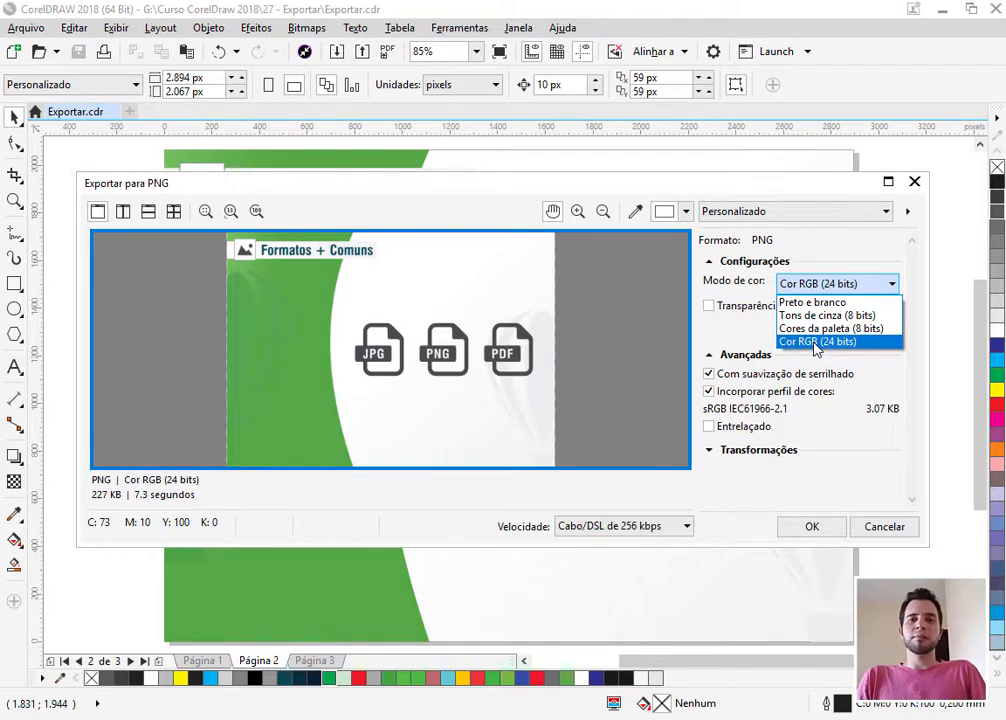
{"action": "left_click", "coordinate": [815, 344]}
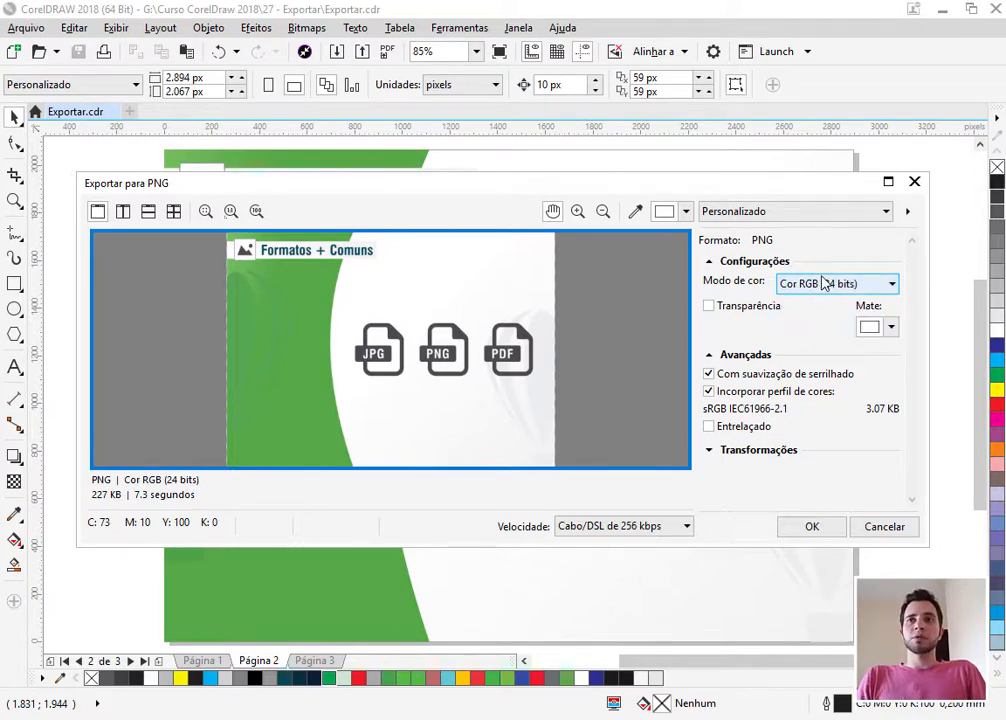
{"action": "left_click", "coordinate": [712, 307]}
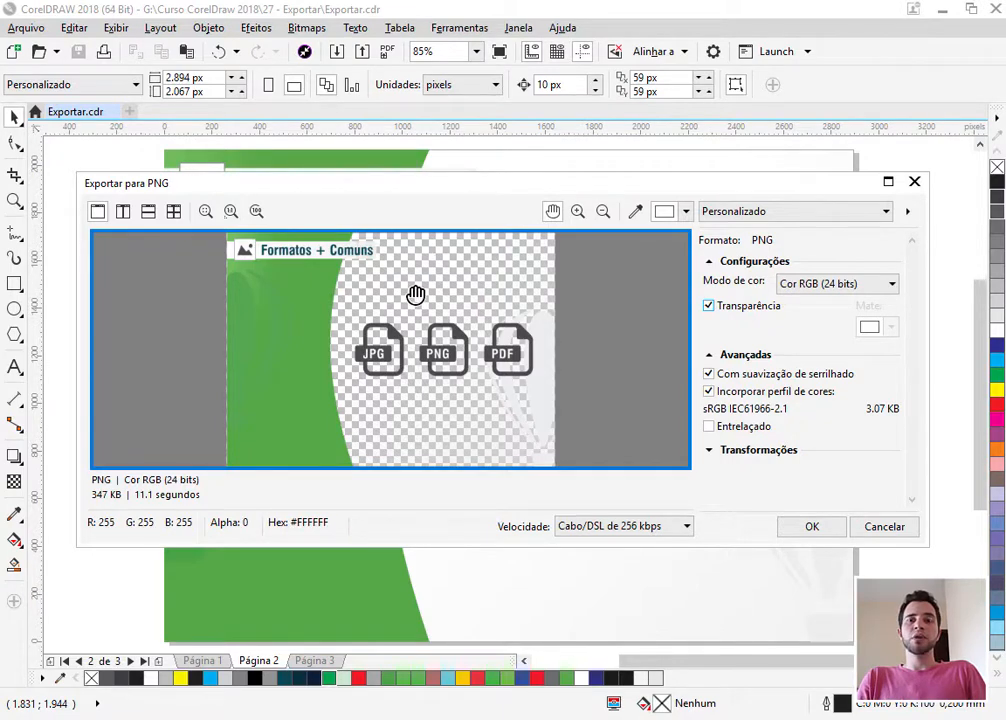
{"action": "left_click", "coordinate": [708, 306]}
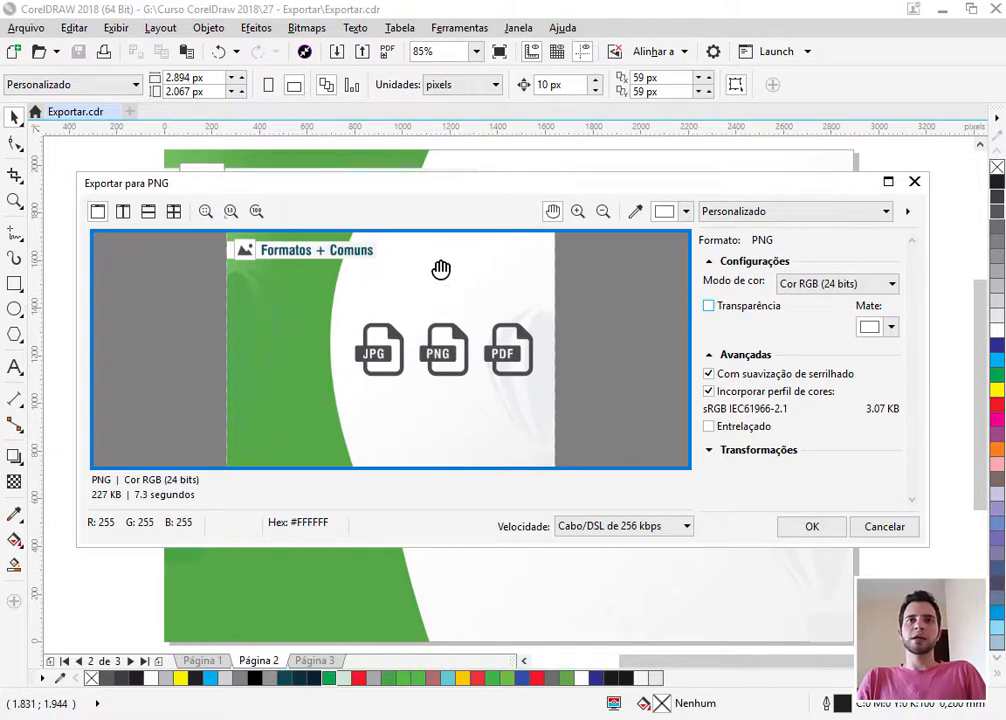
Examine the Avançadas and Transformações settings of the PNG export, expand Configurações again, and cancel the export.
{"action": "left_click", "coordinate": [752, 263]}
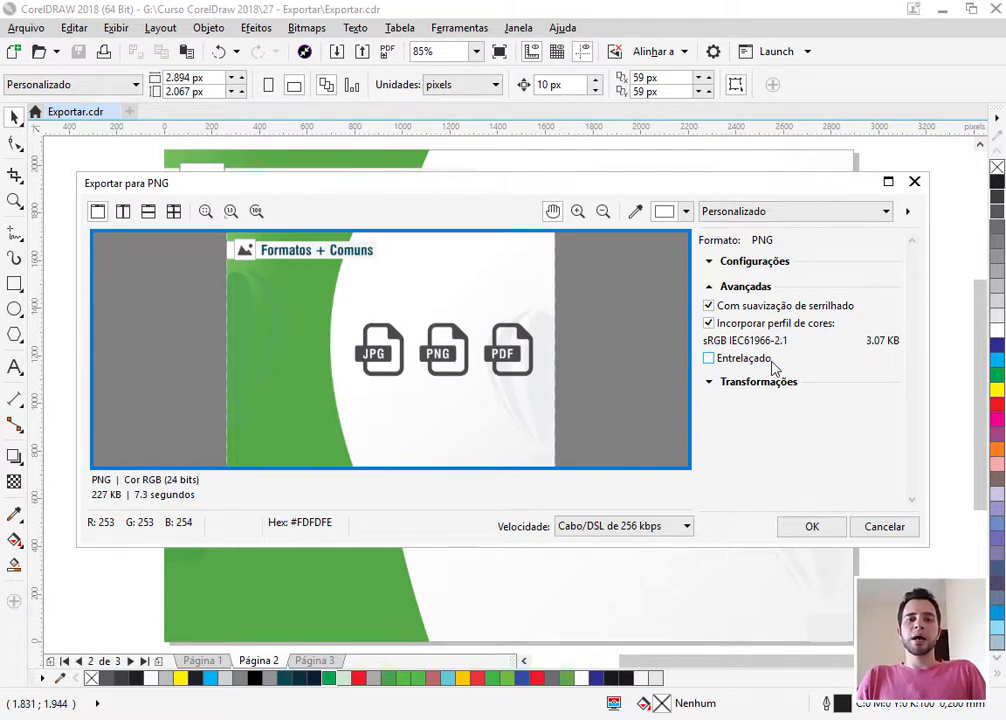
{"action": "left_click", "coordinate": [724, 287]}
{"action": "left_click", "coordinate": [733, 318]}
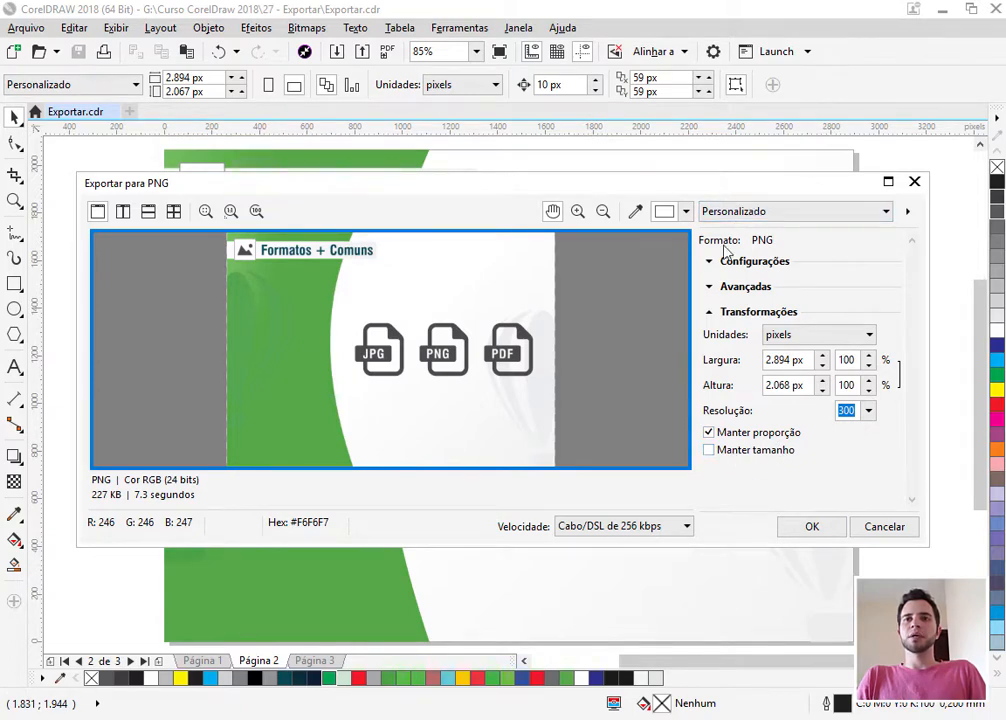
{"action": "left_click", "coordinate": [752, 264]}
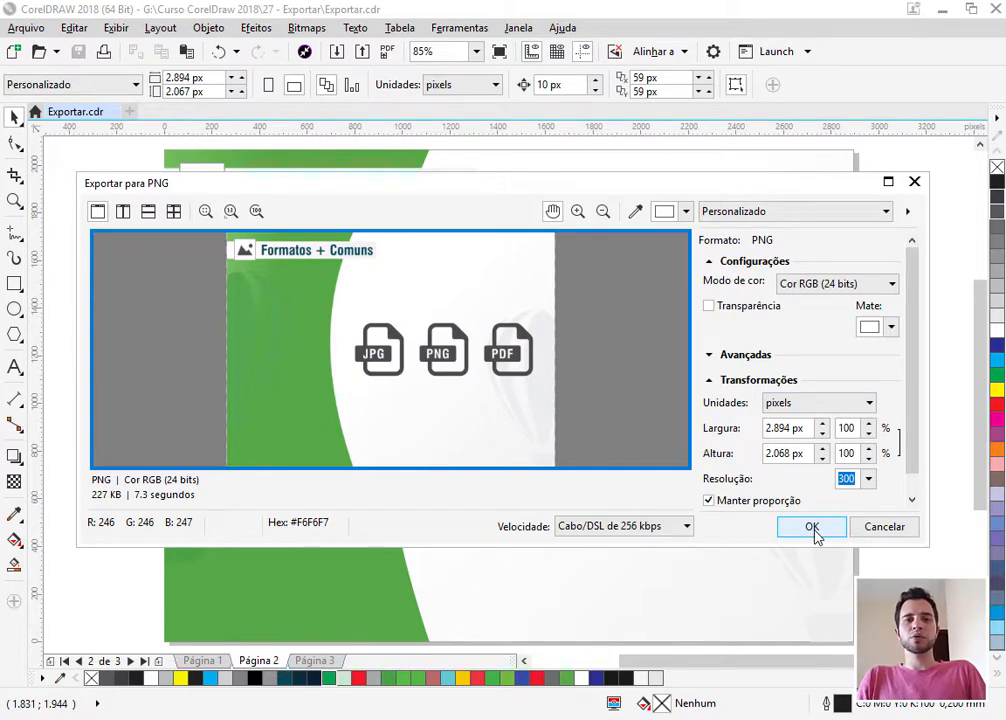
{"action": "left_click", "coordinate": [884, 530]}
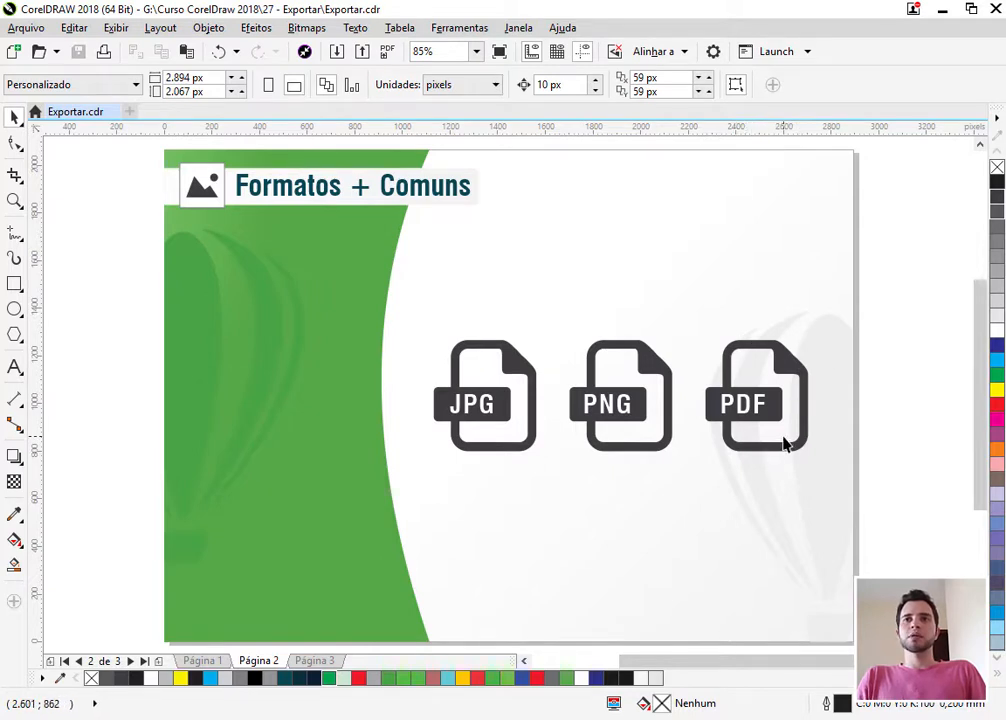
Start an export of page 2, examine the available file types including PDF - Adobe Portable Document Format, and cancel the export.
{"action": "left_click", "coordinate": [362, 51]}
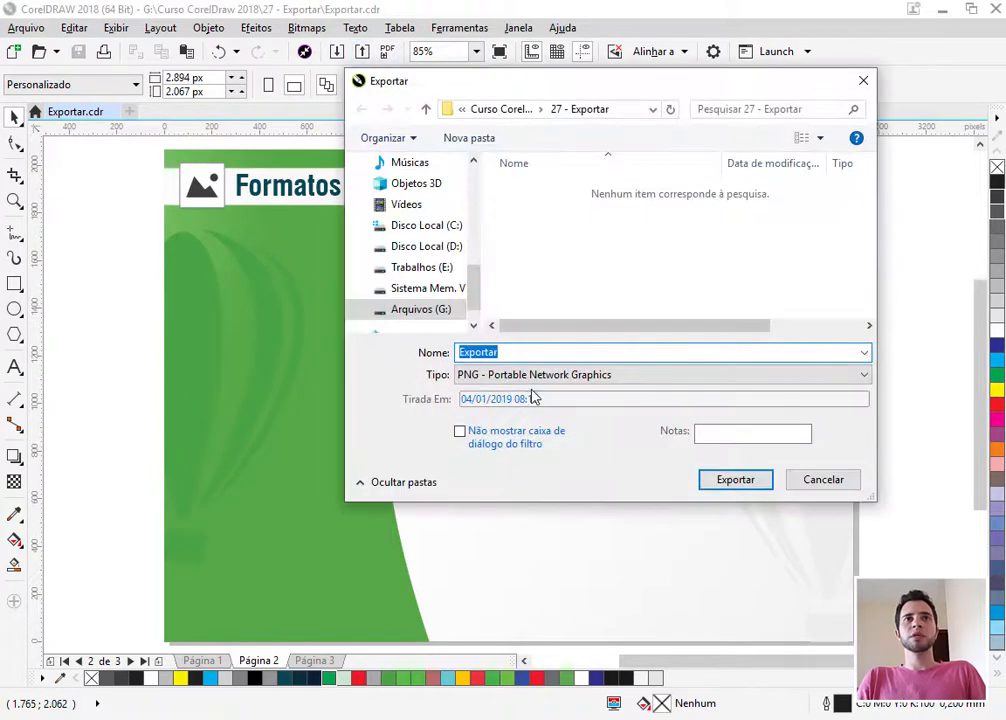
{"action": "left_click", "coordinate": [531, 374]}
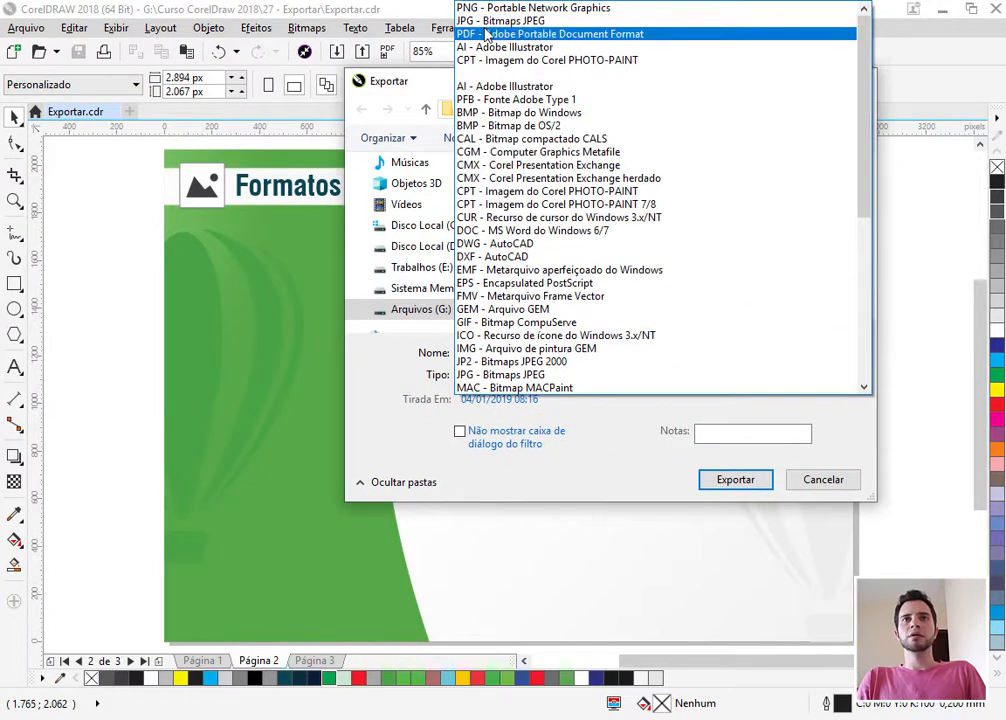
{"action": "left_click", "coordinate": [822, 486]}
{"action": "left_click", "coordinate": [821, 483]}
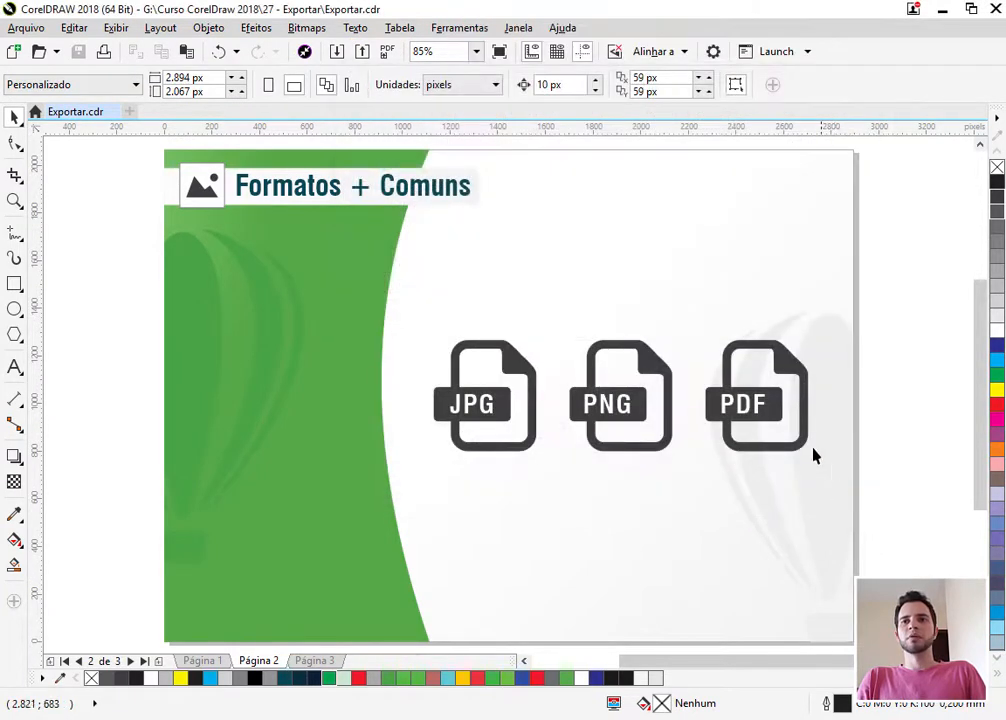
Start publishing the document to PDF and examine its file name, type and the available Predefinição de PDF options.
{"action": "left_click", "coordinate": [388, 55]}
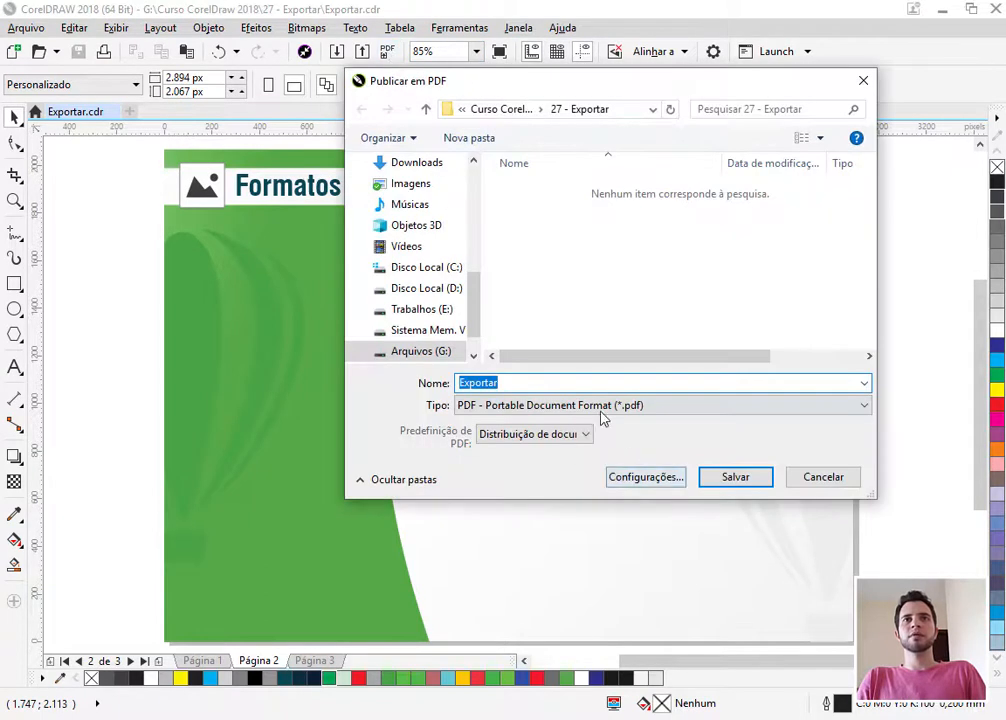
{"action": "left_click", "coordinate": [509, 383]}
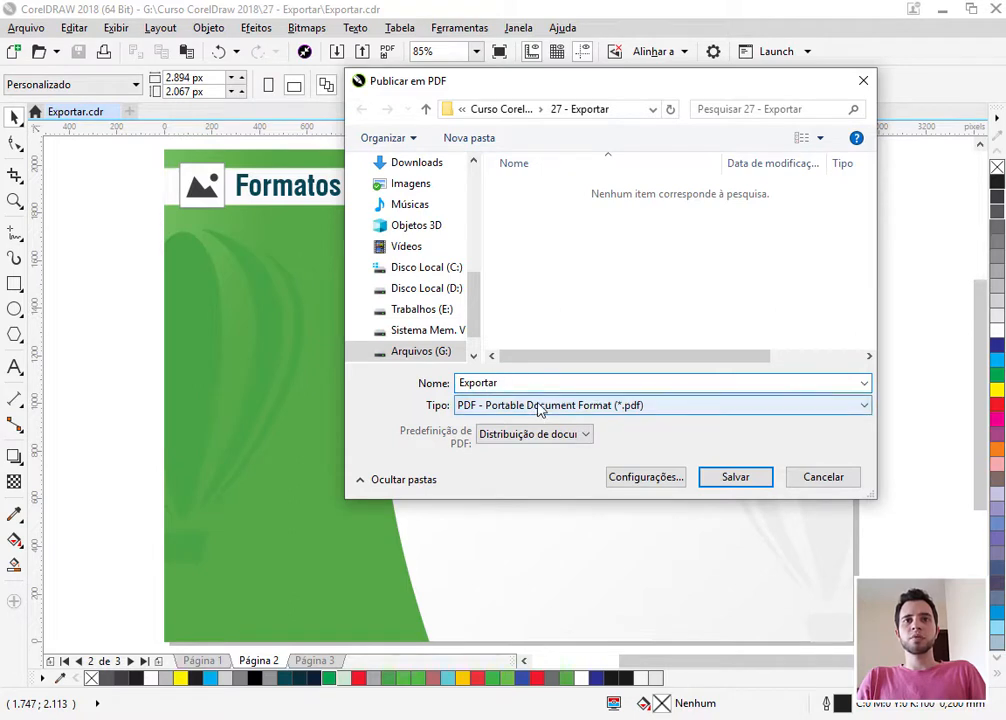
{"action": "left_click", "coordinate": [538, 410]}
{"action": "left_click", "coordinate": [538, 412]}
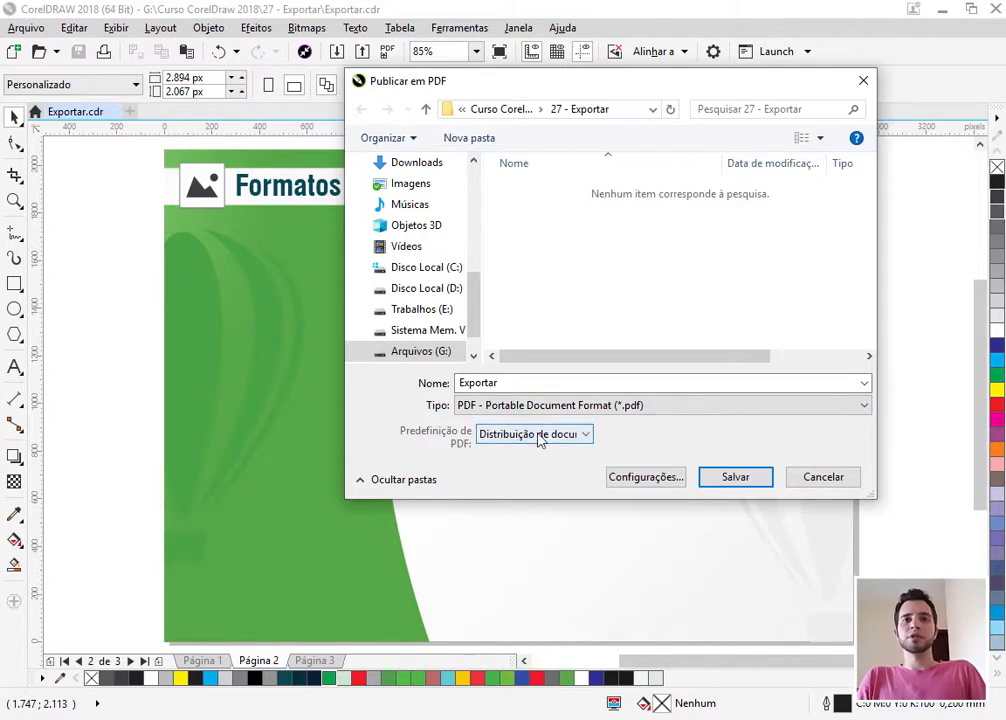
{"action": "left_click", "coordinate": [538, 438]}
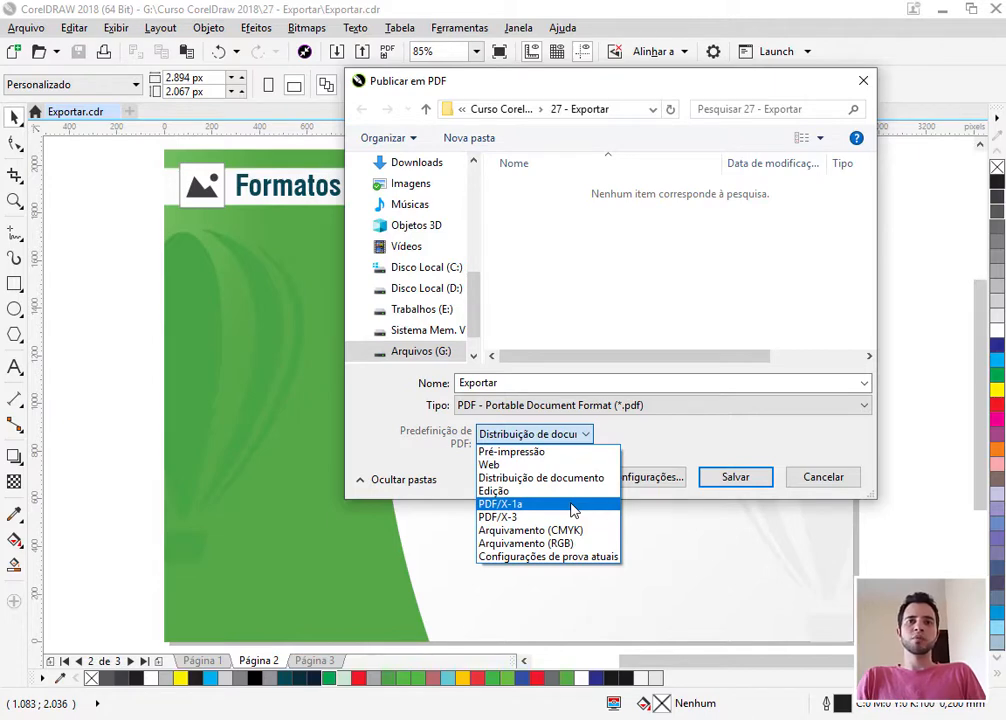
{"action": "left_click", "coordinate": [672, 456]}
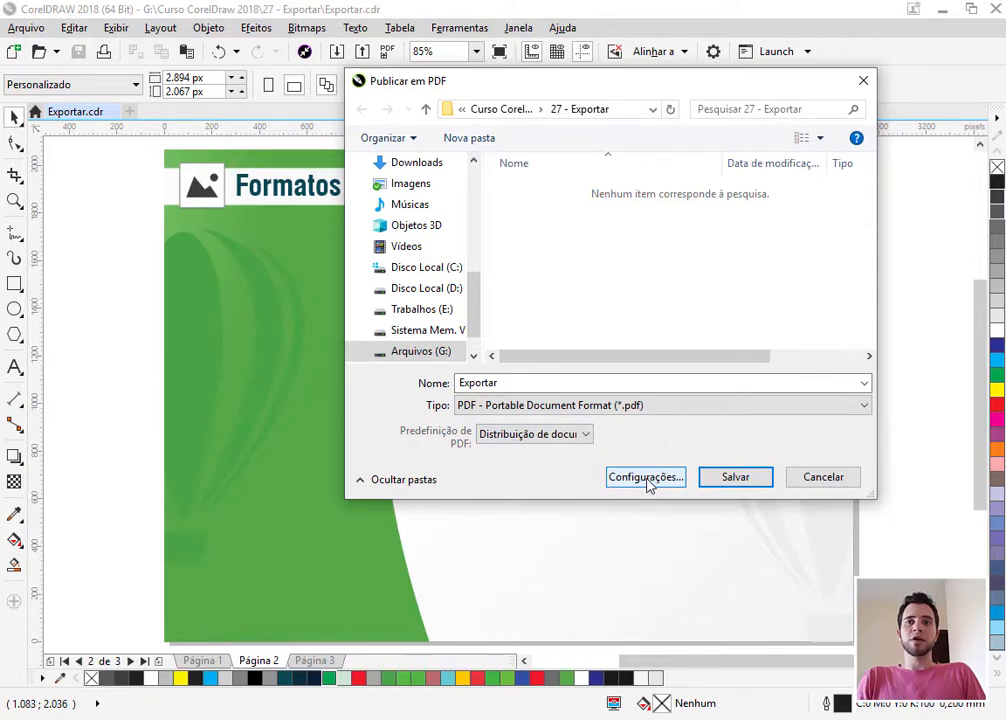
Open the PDF settings and try the export ranges Página atual and Páginas with page 2.
{"action": "left_click", "coordinate": [647, 479]}
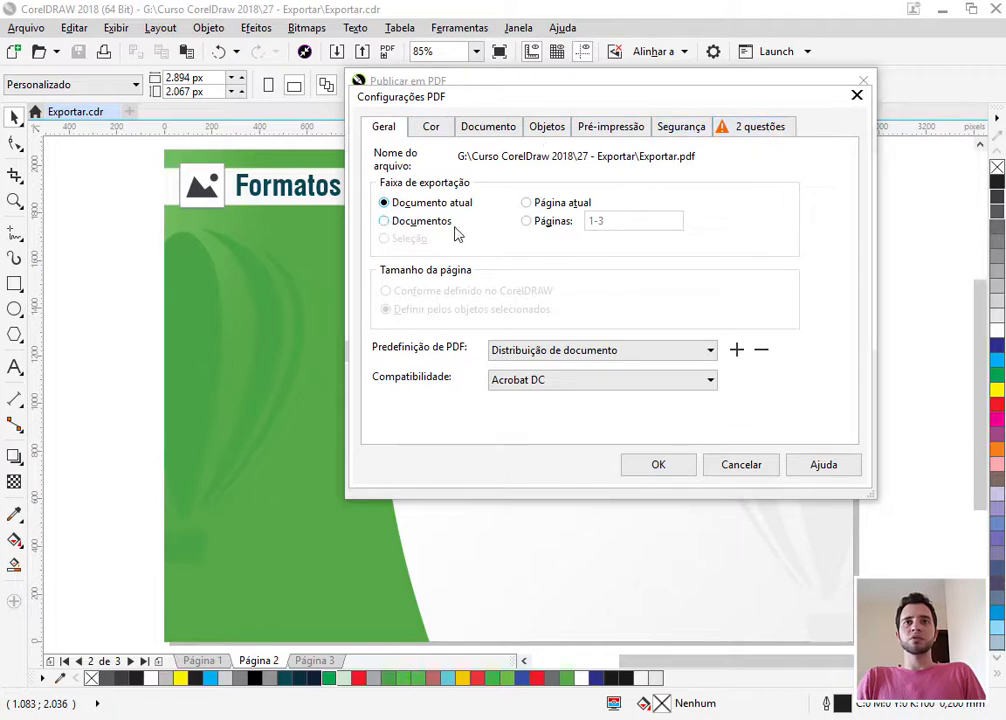
{"action": "left_click", "coordinate": [526, 204]}
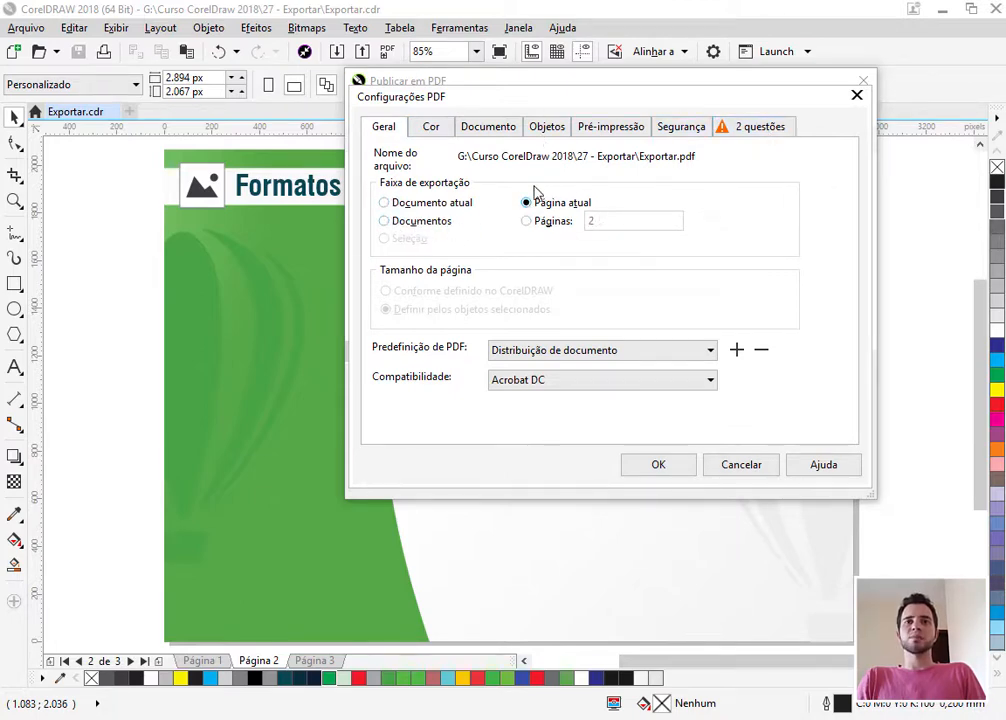
{"action": "left_click", "coordinate": [526, 221]}
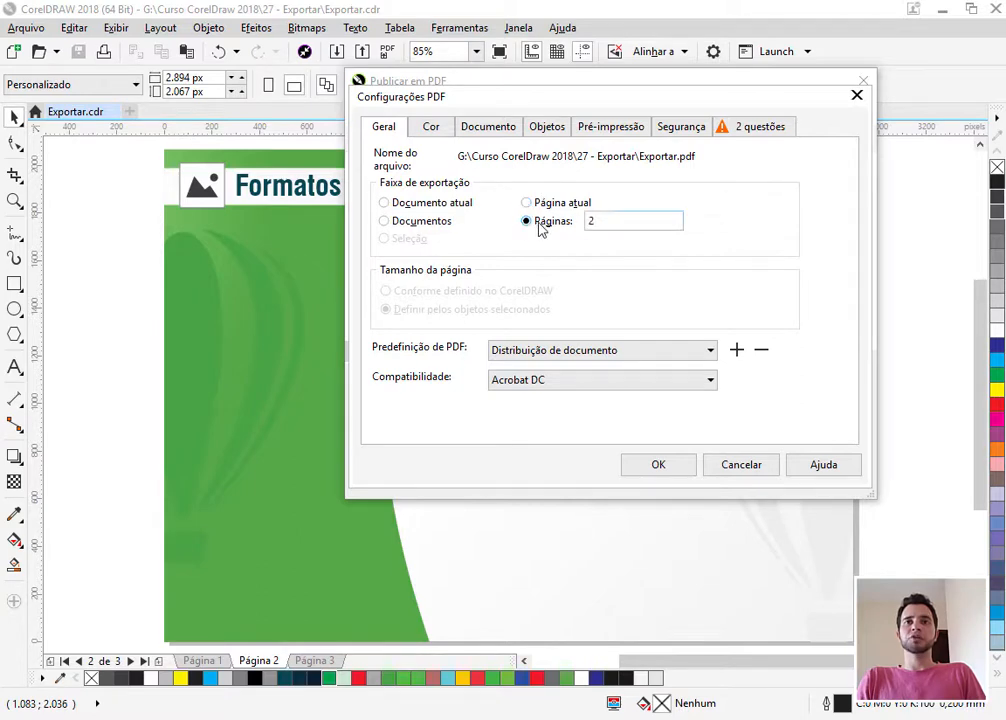
{"action": "double_click", "coordinate": [597, 218]}
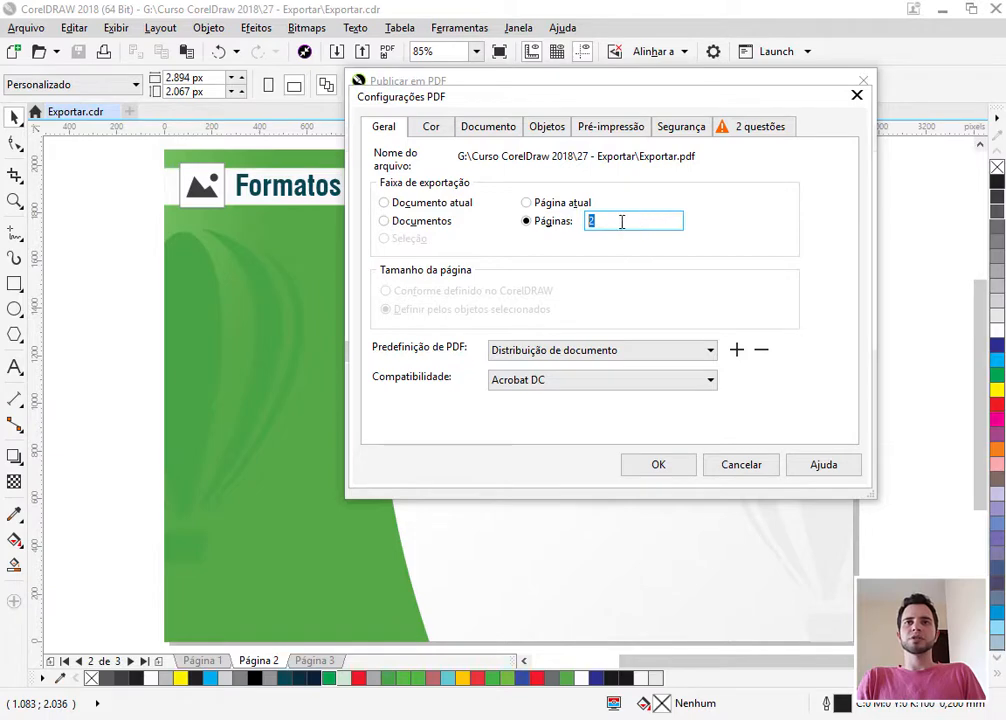
Examine the Cor, Documento, Objetos and Pré-impressão settings of the PDF, enabling Marcas de corte and disabling it again.
{"action": "left_click", "coordinate": [432, 128]}
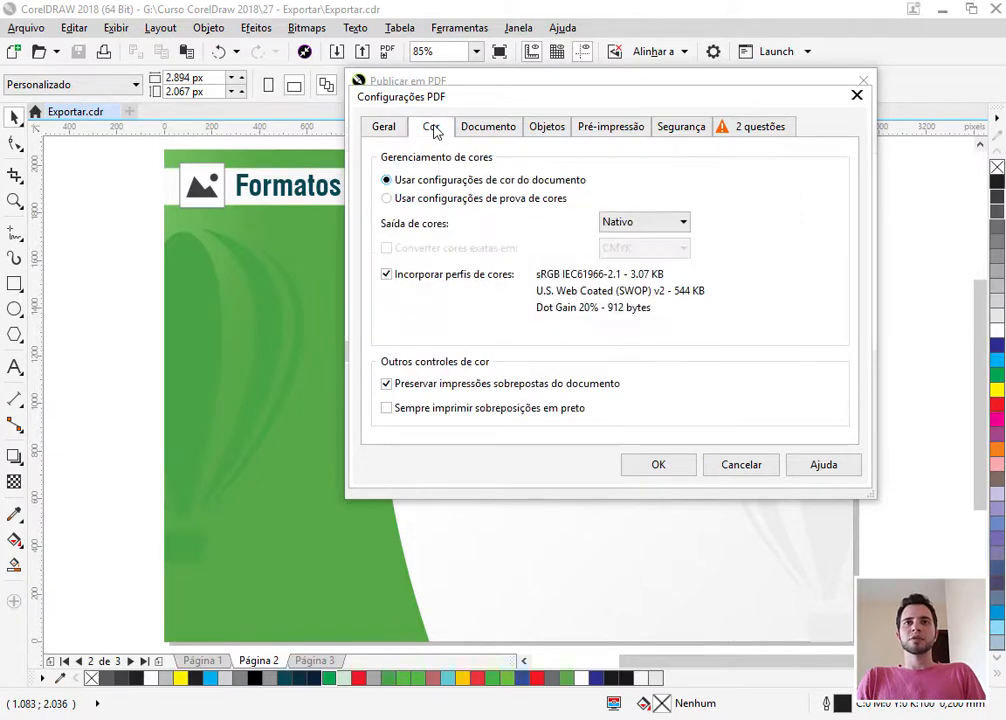
{"action": "left_click", "coordinate": [489, 130]}
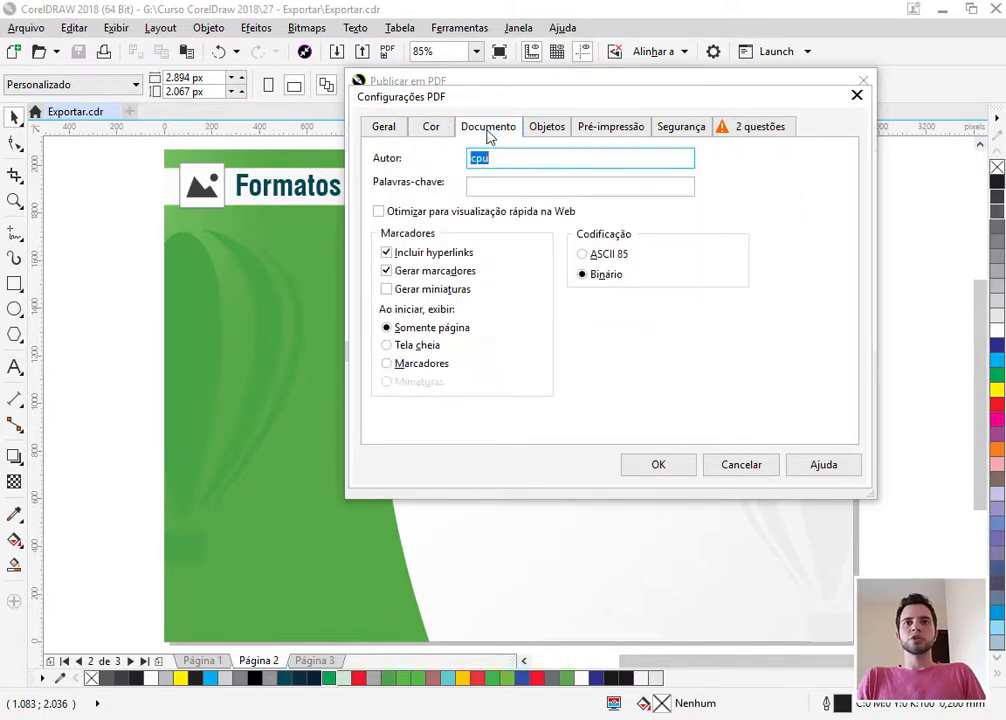
{"action": "left_click", "coordinate": [547, 129]}
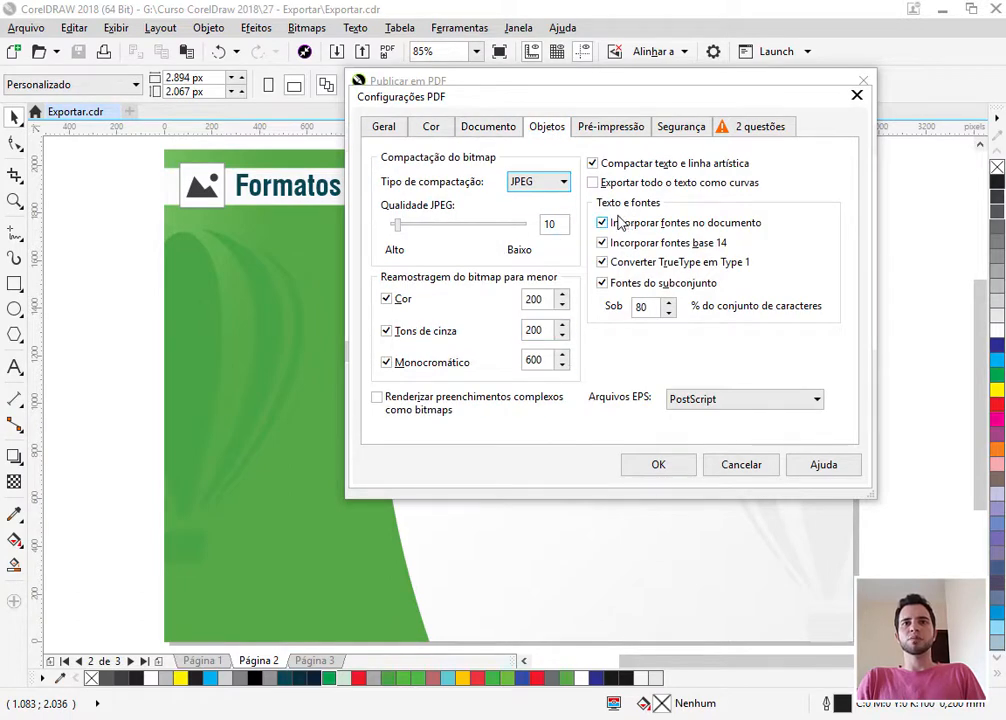
{"action": "left_click", "coordinate": [612, 127]}
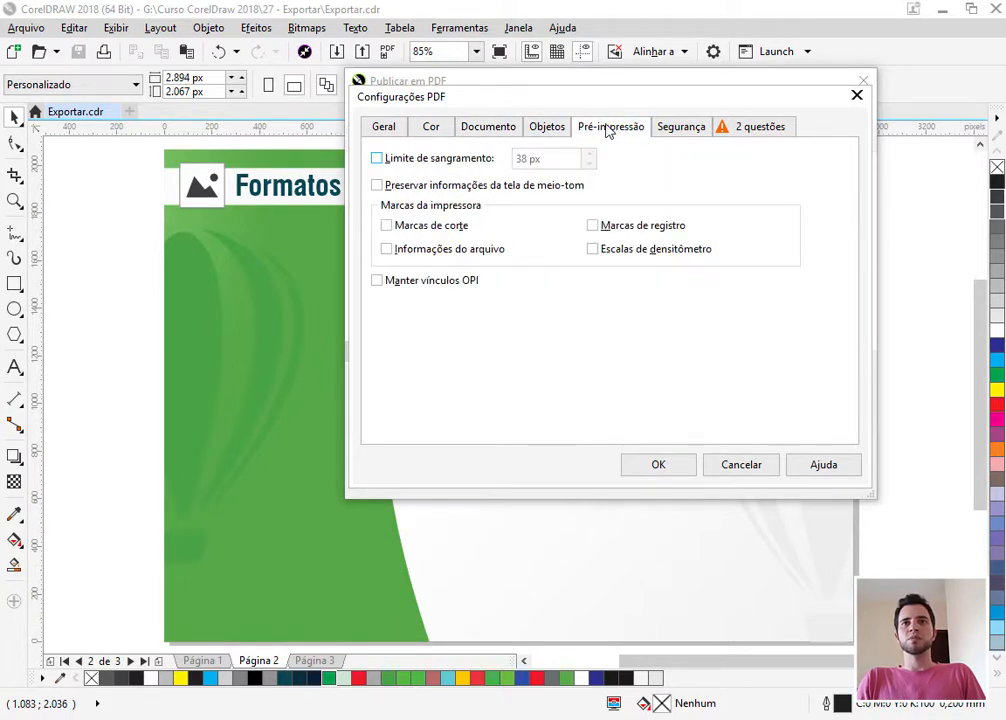
{"action": "left_click", "coordinate": [411, 232]}
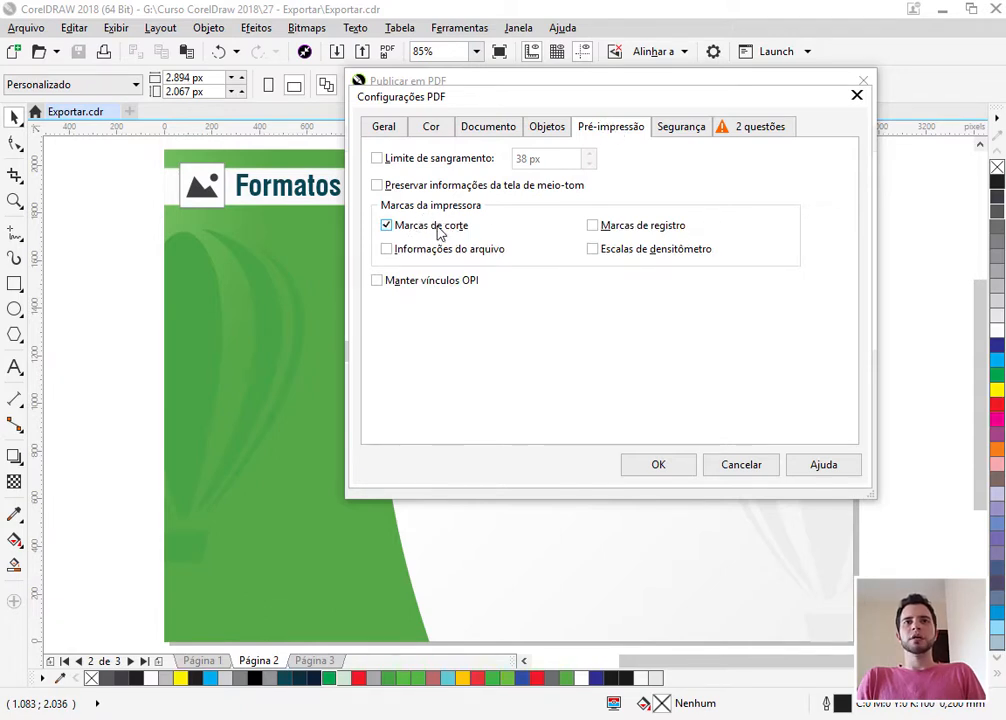
{"action": "left_click", "coordinate": [438, 230]}
Examine the Segurança settings of the PDF, enabling Senha de abertura to see its password fields and disabling it again.
{"action": "left_click", "coordinate": [682, 128]}
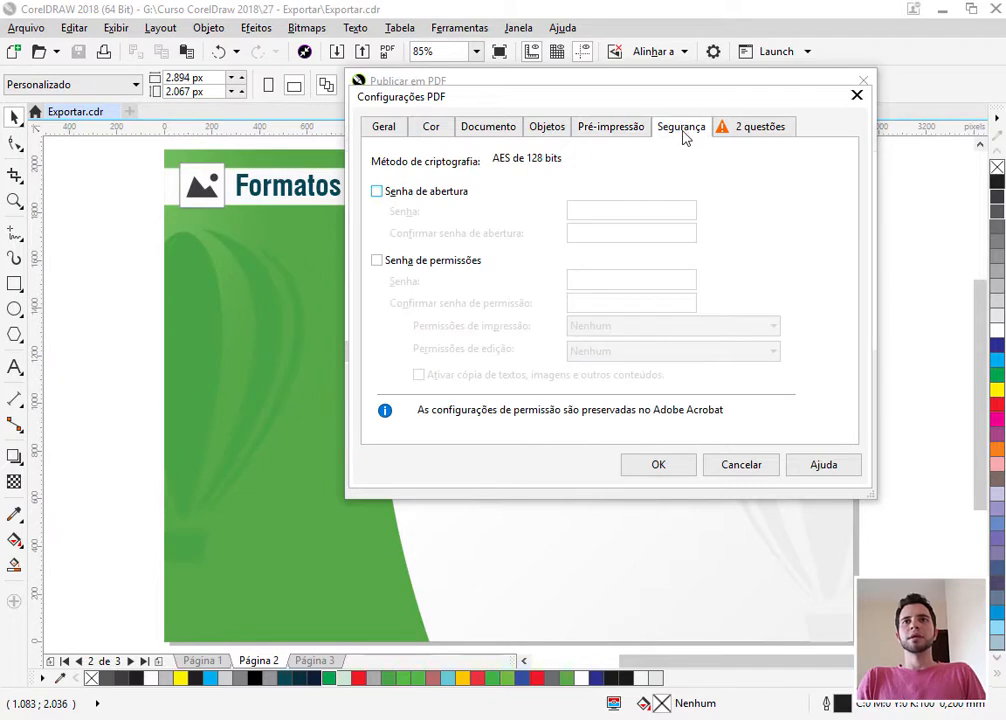
{"action": "left_click", "coordinate": [430, 196]}
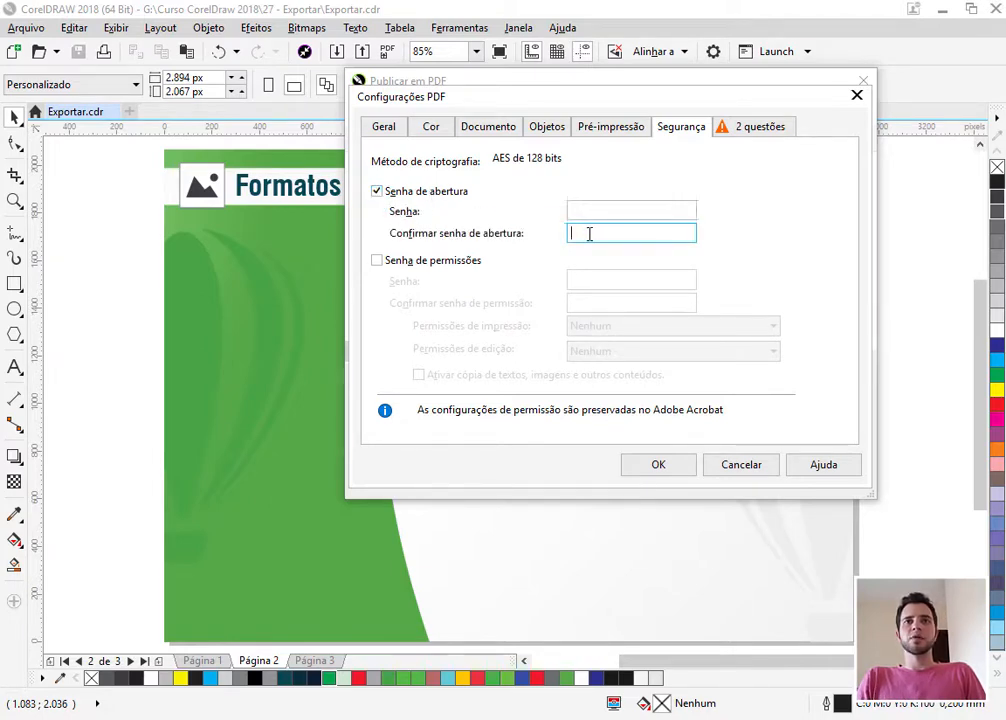
{"action": "left_click", "coordinate": [384, 195]}
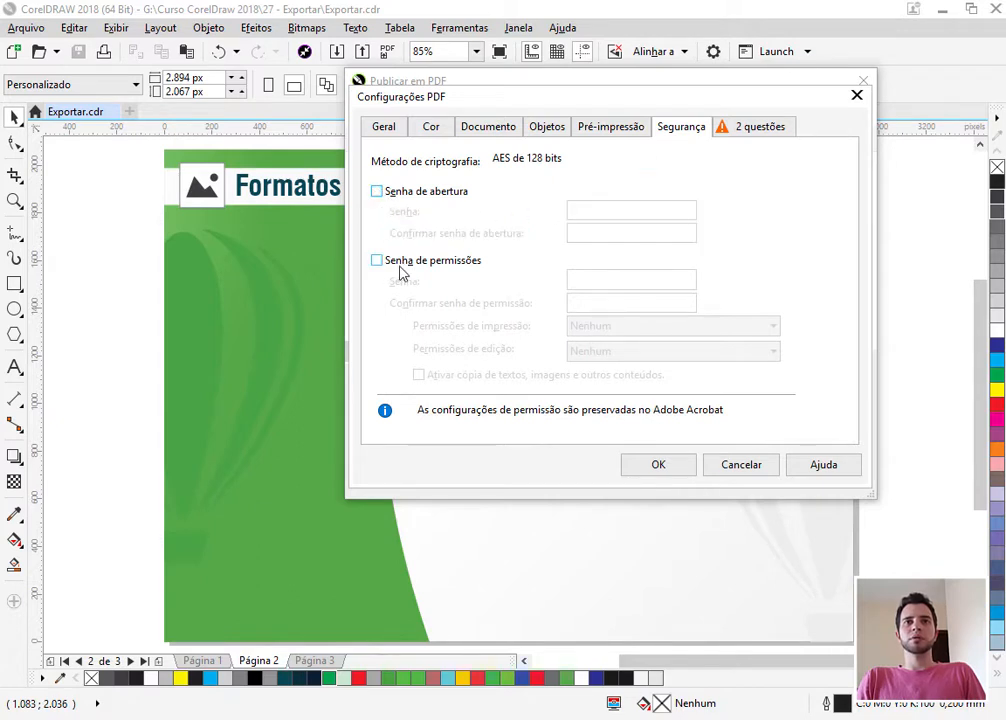
Enable Senha de permissões, examine the Permissões de impressão and Permissões de edição options, and cancel the PDF settings and the publishing.
{"action": "left_click", "coordinate": [377, 261]}
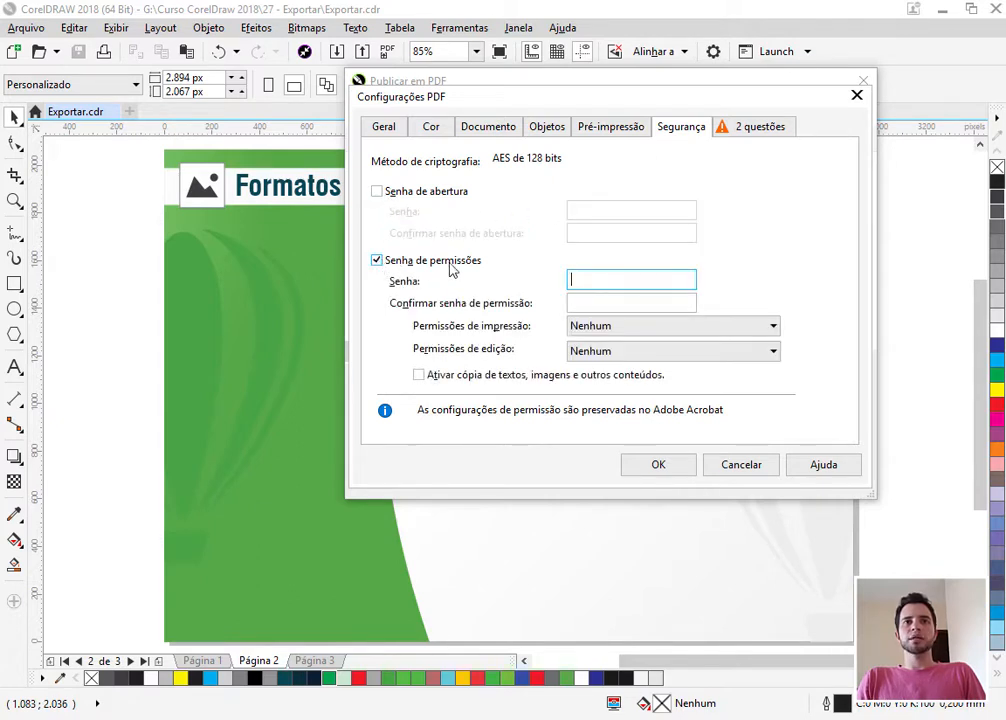
{"action": "left_click", "coordinate": [616, 332]}
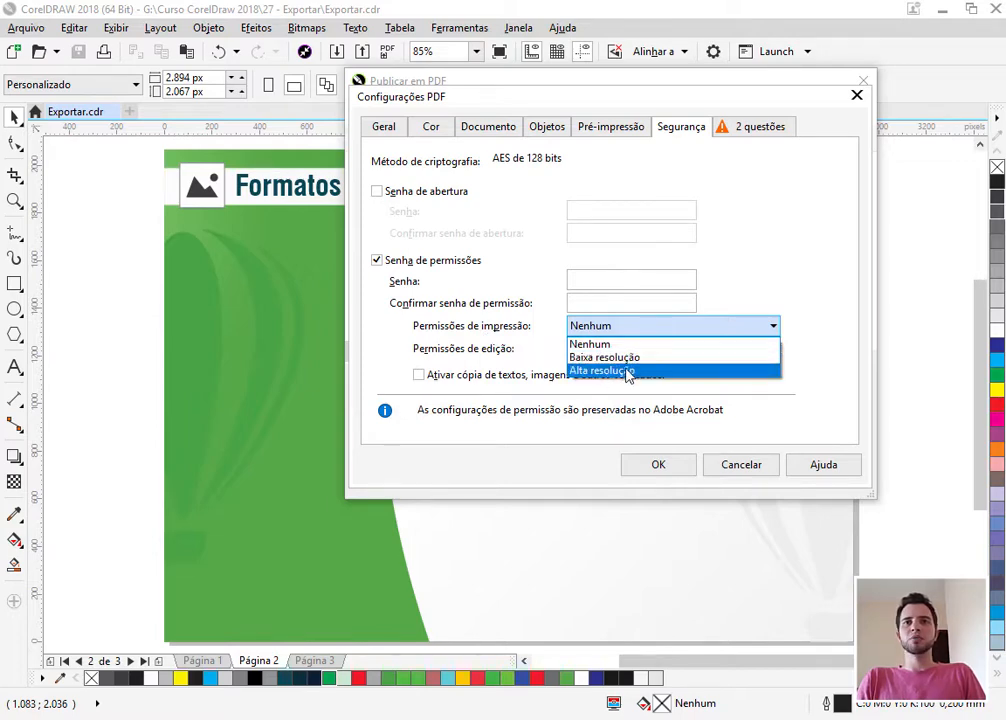
{"action": "left_click", "coordinate": [521, 331]}
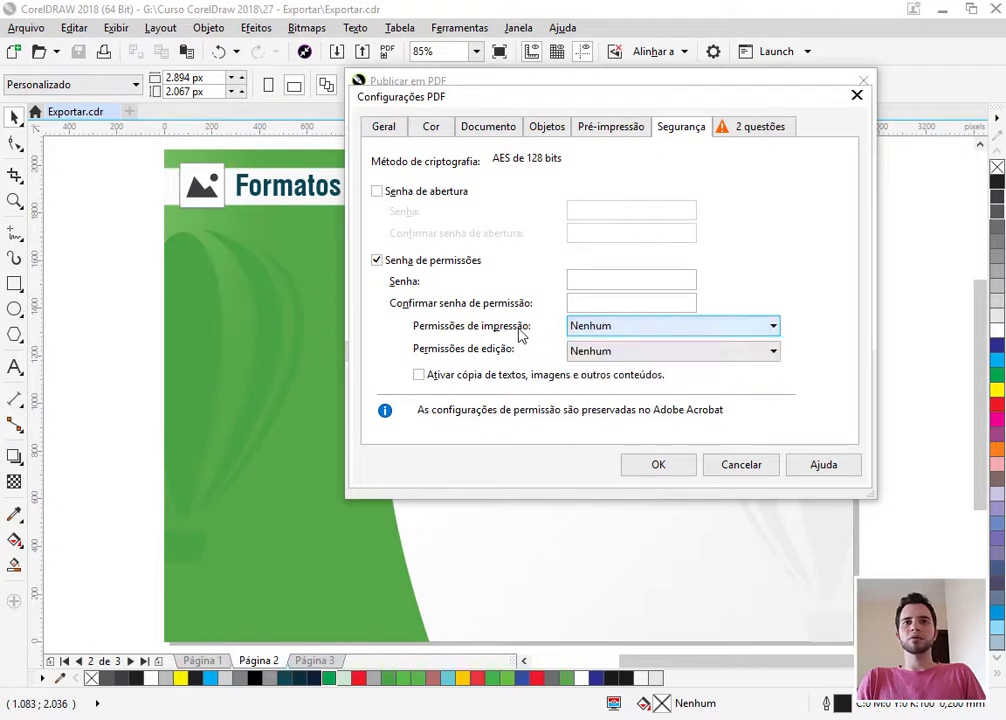
{"action": "left_click", "coordinate": [604, 358]}
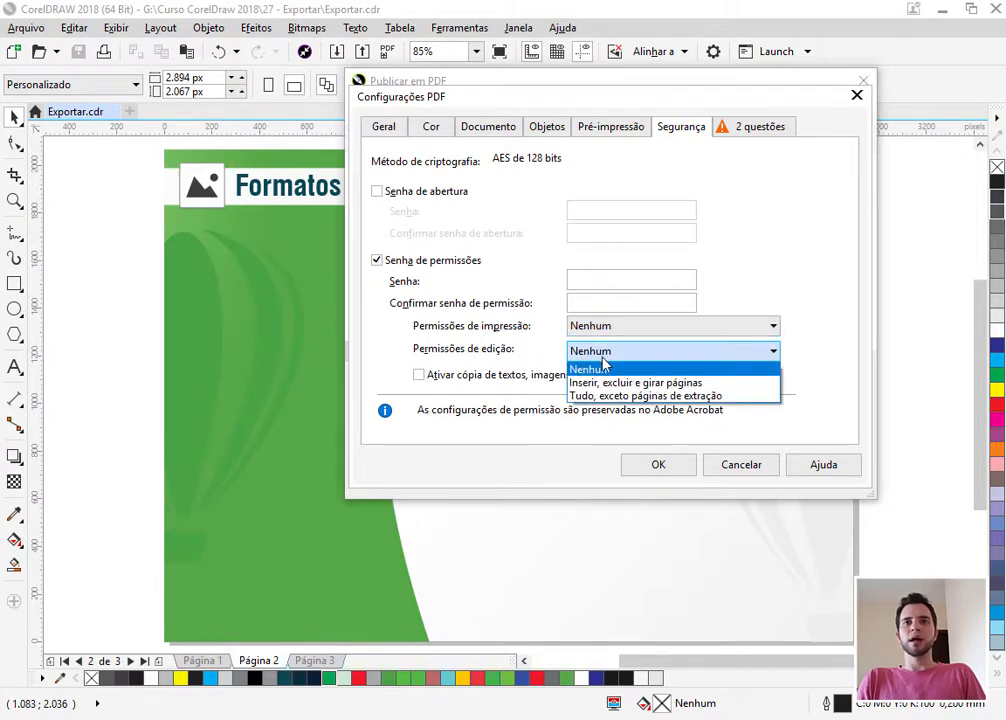
{"action": "left_click", "coordinate": [484, 348]}
{"action": "left_click", "coordinate": [741, 470]}
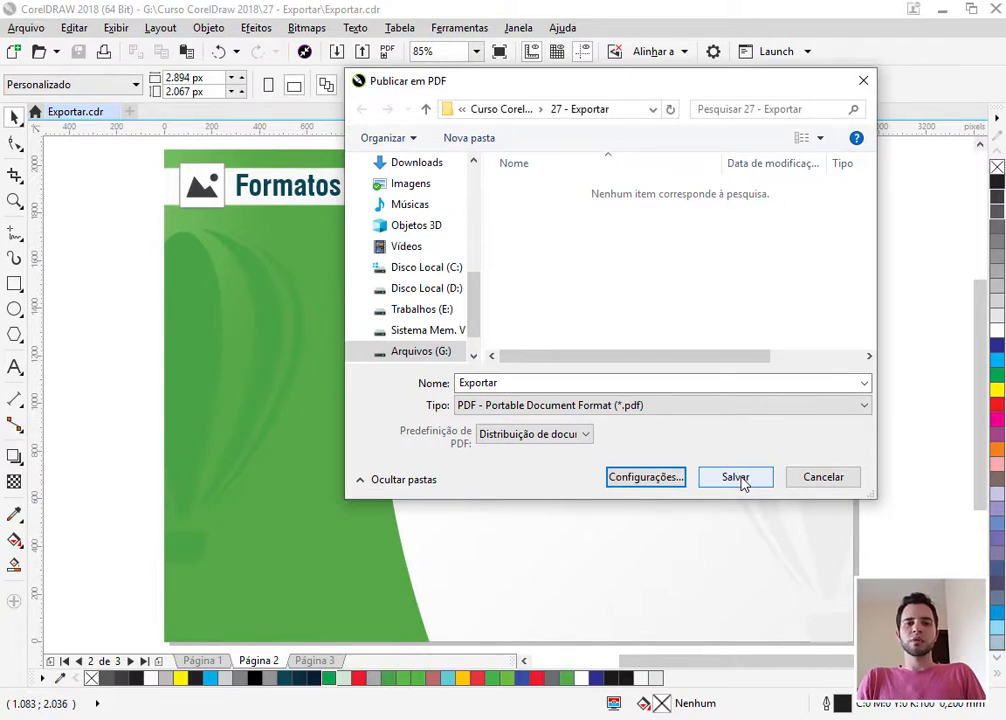
{"action": "left_click", "coordinate": [822, 477]}
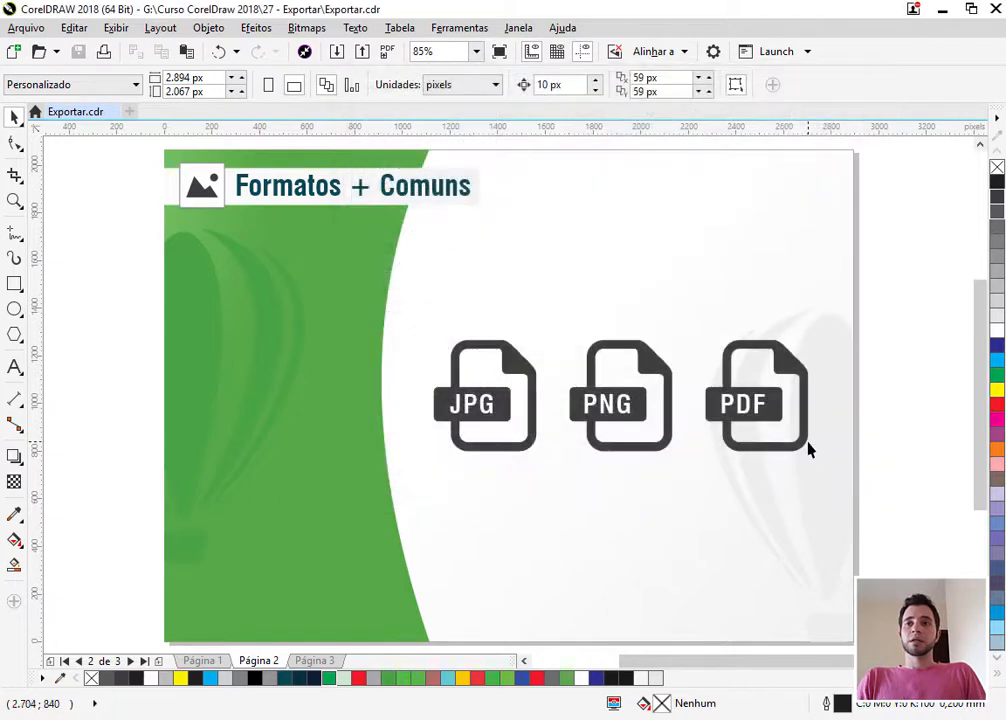
Go to Página 3 with the Imaginação banner and open its Exportar para a Web settings.
{"action": "left_click", "coordinate": [316, 663]}
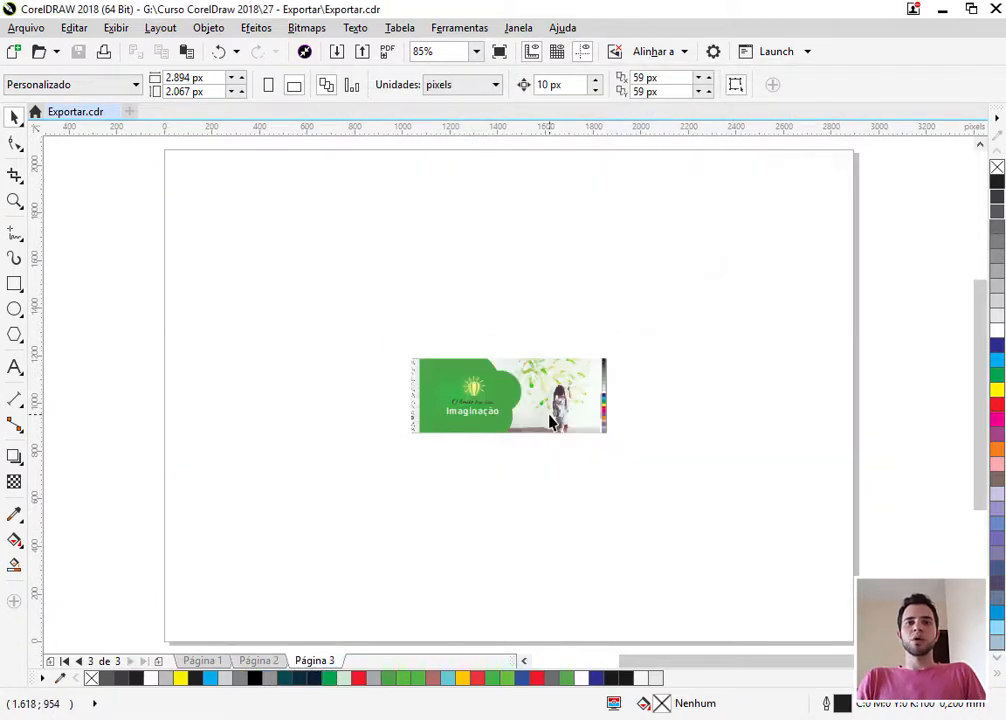
{"action": "scroll", "coordinate": [540, 410], "scroll_direction": "up", "scroll_amount": 3}
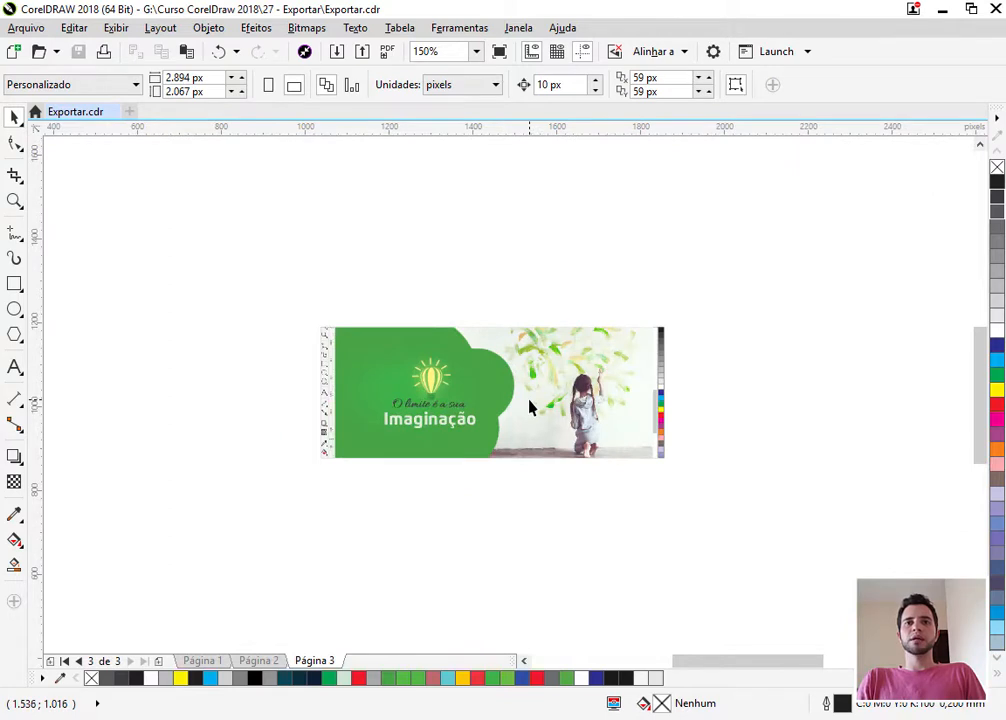
{"action": "scroll", "coordinate": [530, 407], "scroll_direction": "up", "scroll_amount": 2}
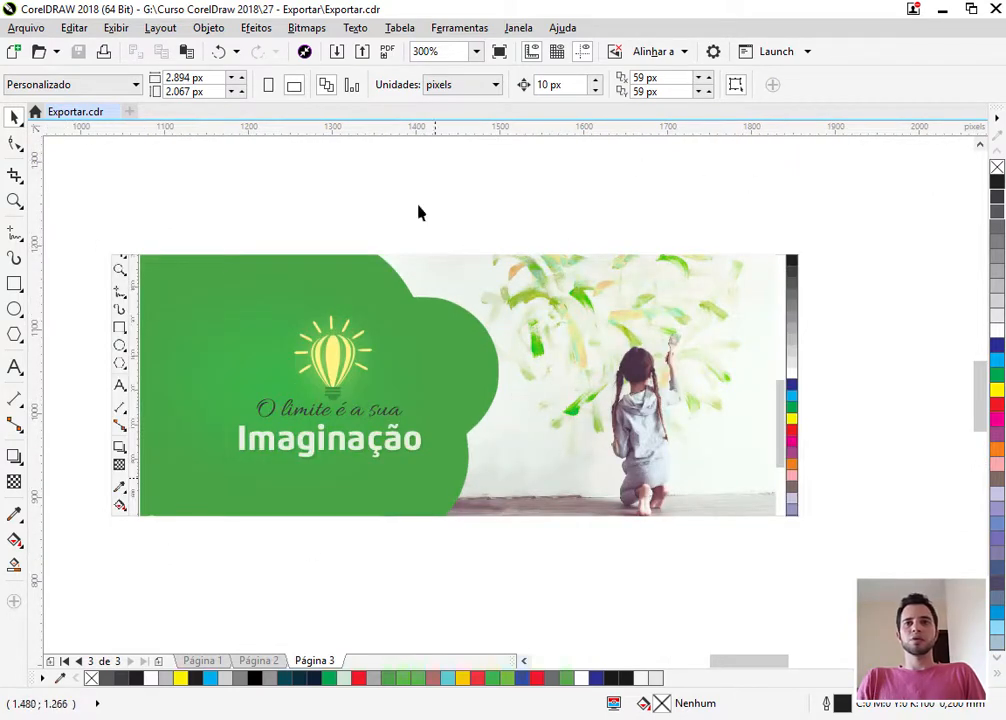
{"action": "left_click", "coordinate": [21, 28]}
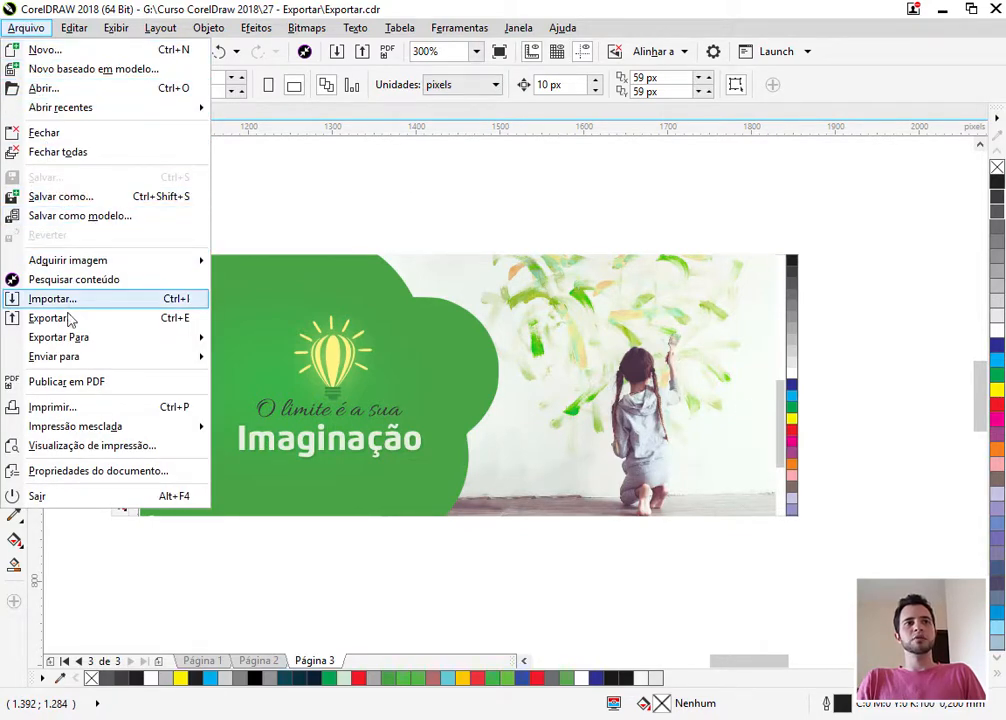
{"action": "mouse_move", "coordinate": [74, 341]}
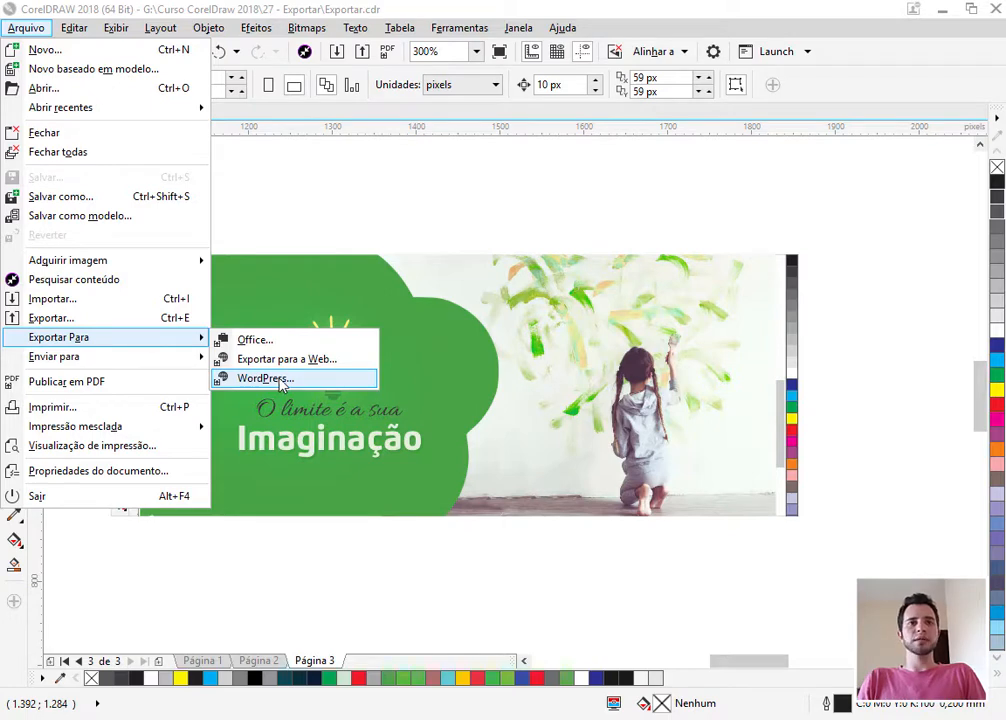
{"action": "left_click", "coordinate": [262, 362]}
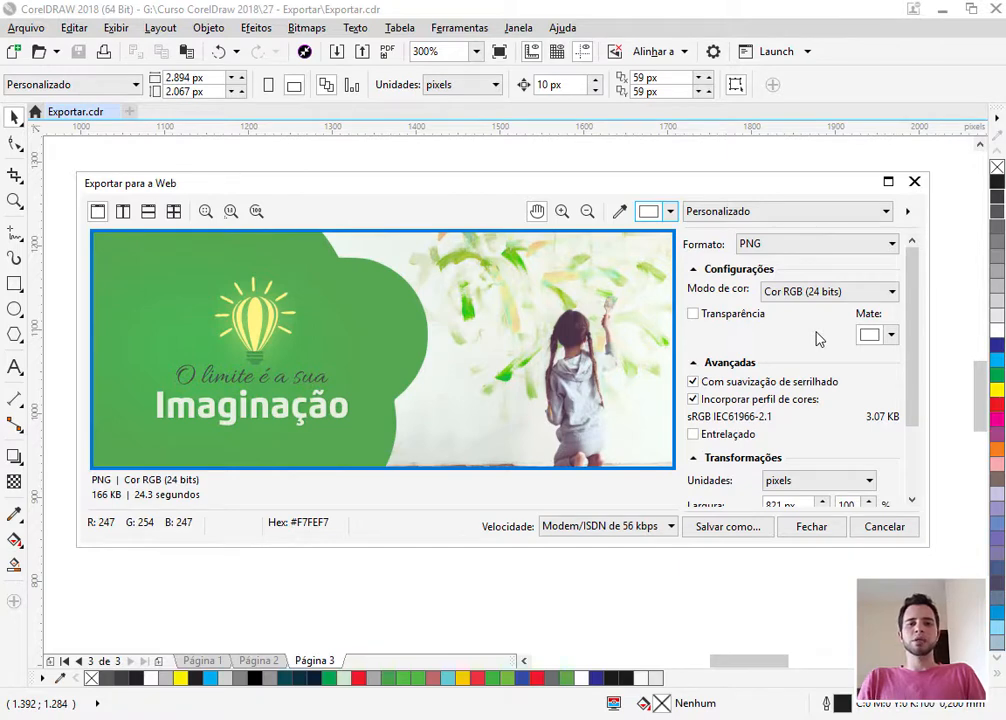
Examine the web export formats, keep PNG selected, and inspect the banner's area around the logo in the preview.
{"action": "left_click", "coordinate": [755, 244]}
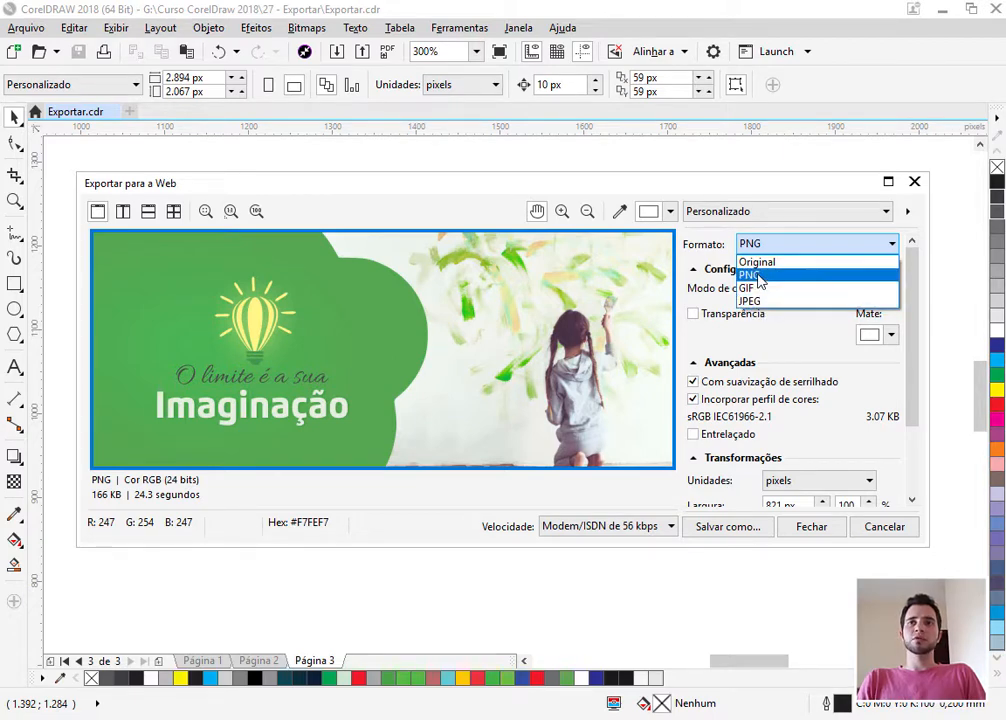
{"action": "left_click", "coordinate": [772, 273]}
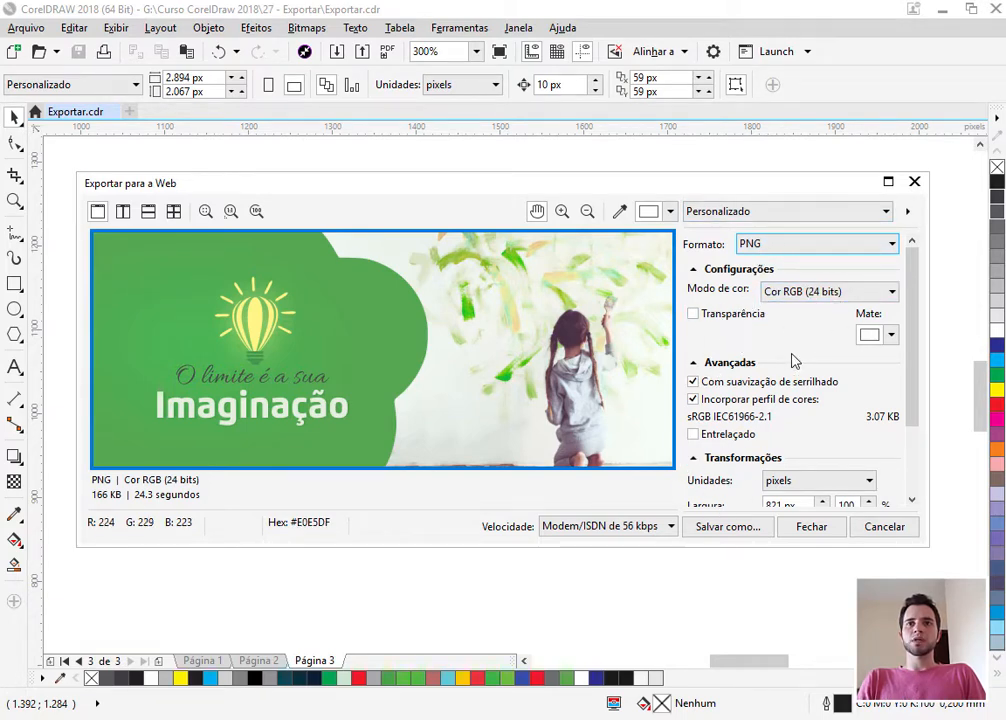
{"action": "left_click_drag", "start_coordinate": [564, 318], "coordinate": [629, 330]}
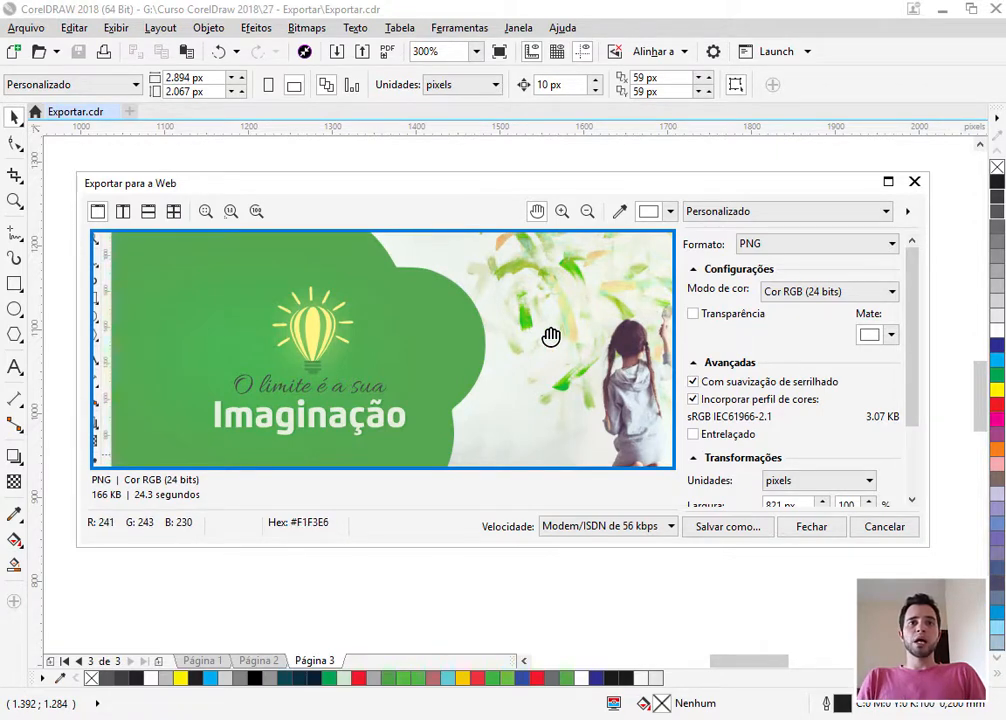
Keep PNG as the web export format and examine the Largura, Altura and Resolução values under Transformações.
{"action": "left_click", "coordinate": [767, 249]}
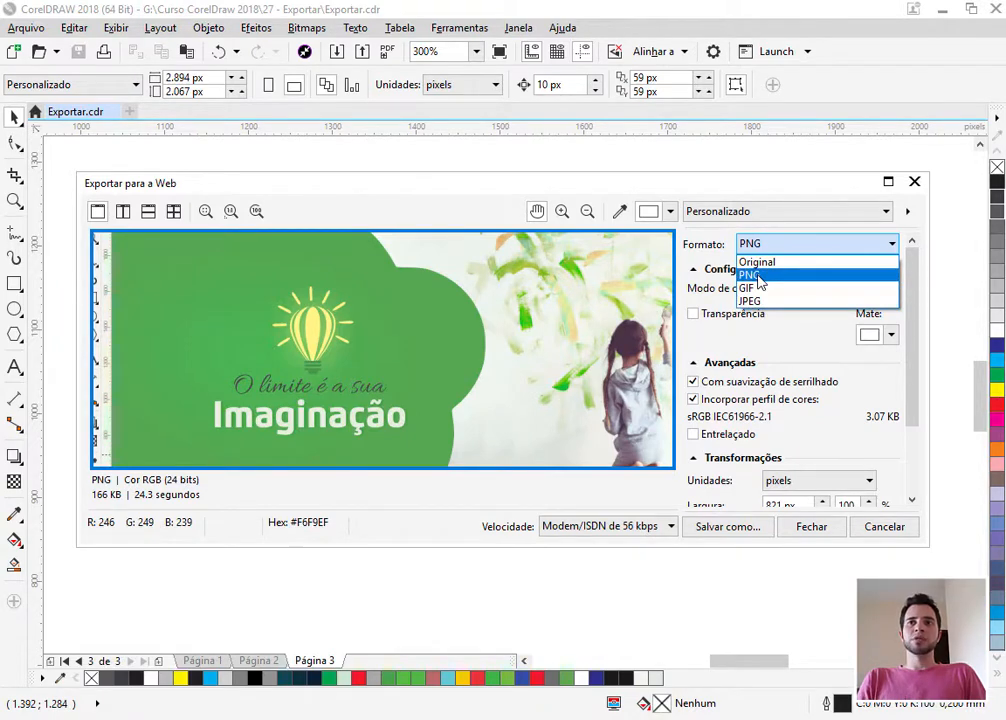
{"action": "left_click", "coordinate": [760, 275]}
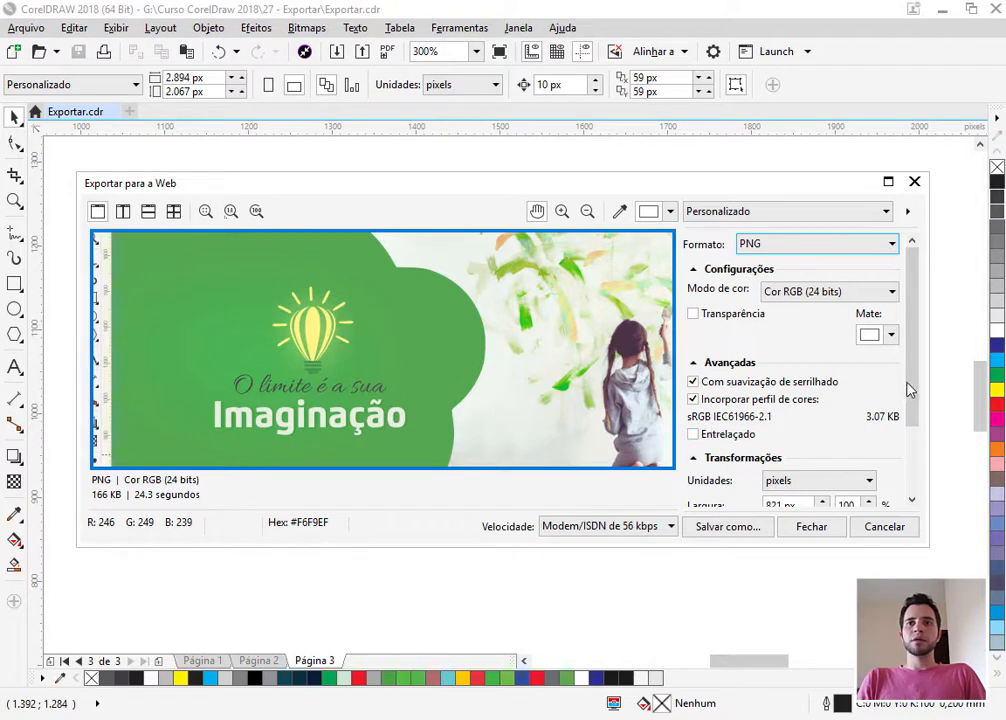
{"action": "left_click_drag", "start_coordinate": [910, 390], "coordinate": [892, 467]}
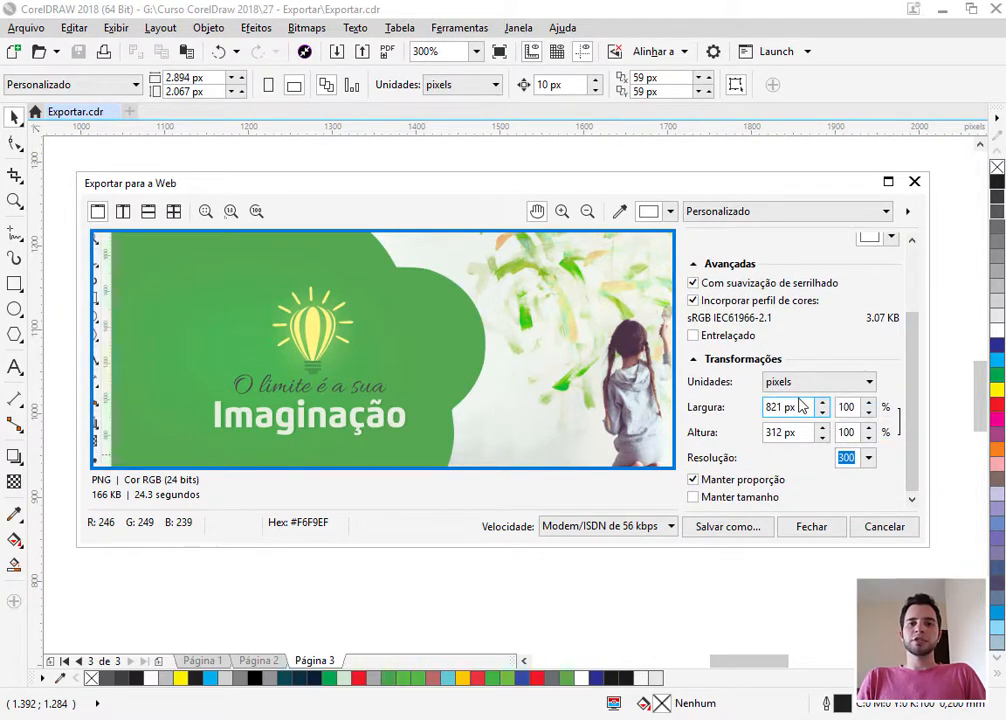
{"action": "left_click_drag", "start_coordinate": [800, 406], "coordinate": [739, 407]}
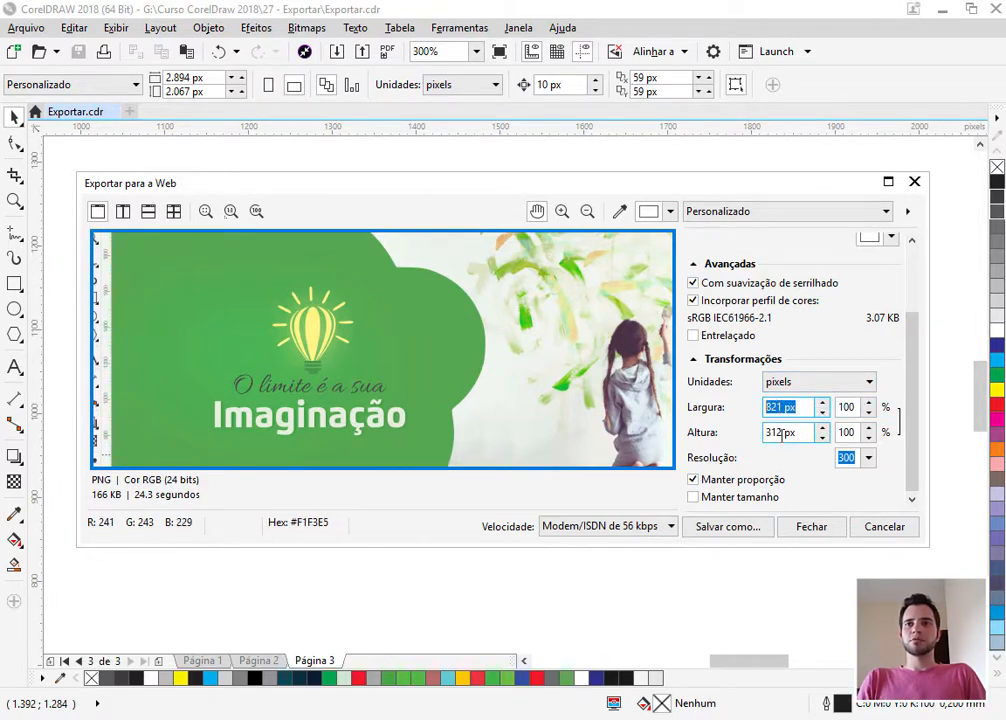
{"action": "left_click_drag", "start_coordinate": [785, 432], "coordinate": [766, 430]}
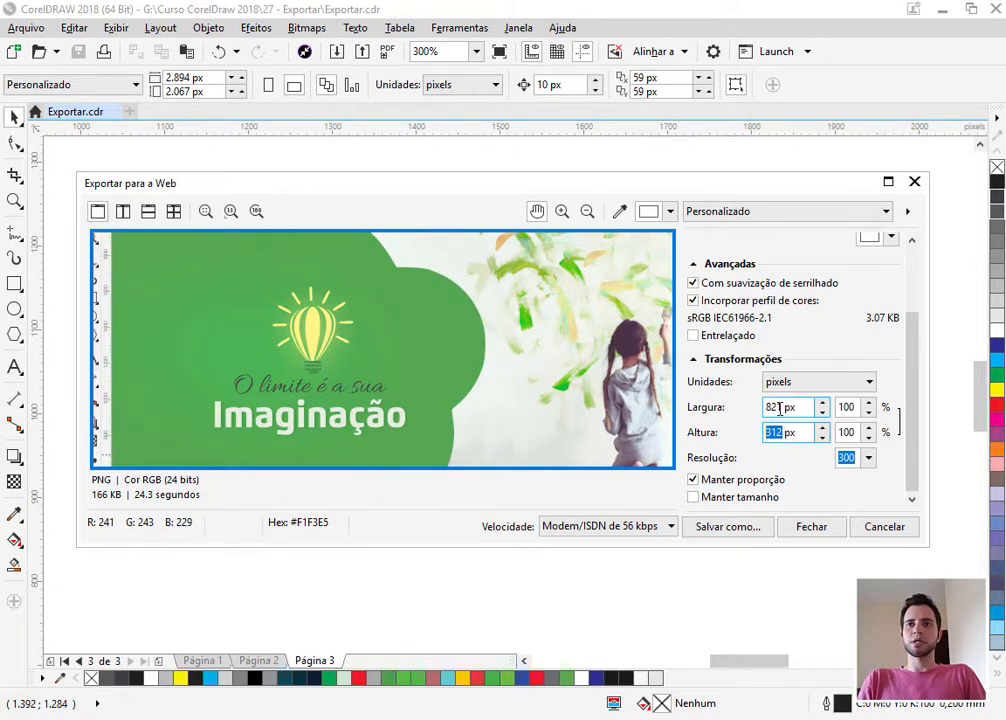
{"action": "left_click", "coordinate": [779, 418]}
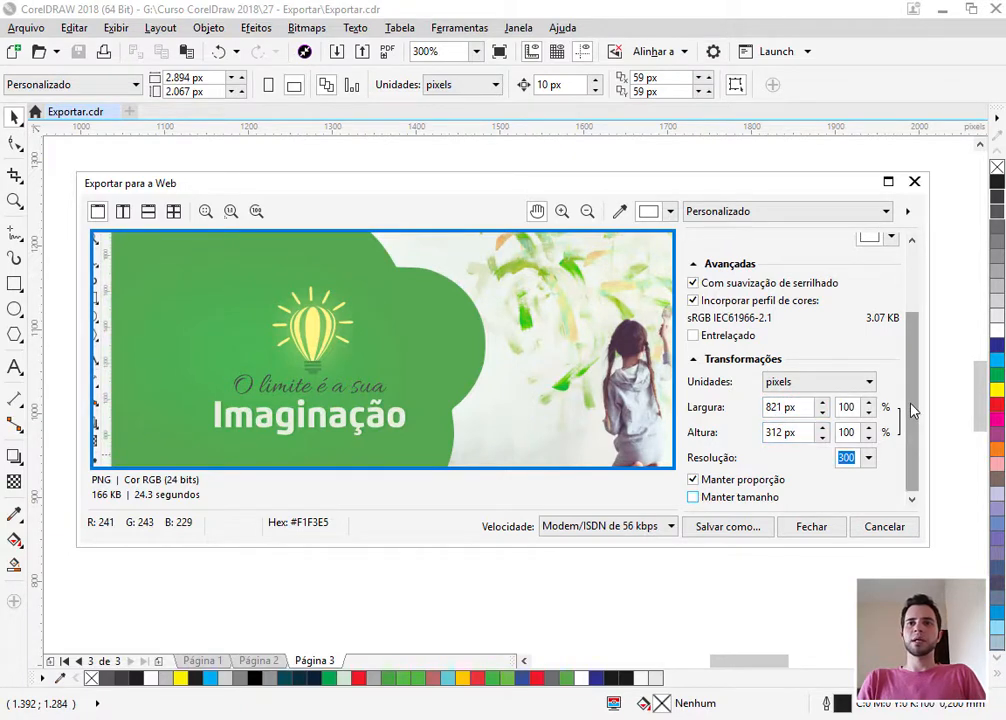
{"action": "left_click_drag", "start_coordinate": [909, 442], "coordinate": [921, 330]}
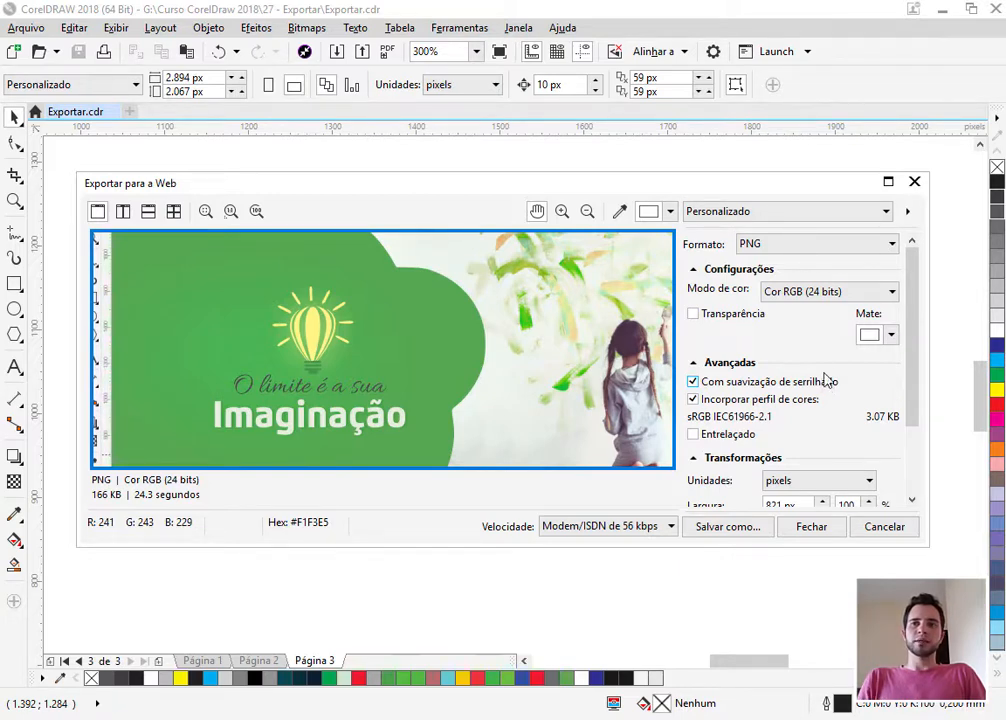
Save the banner's web export as a PNG named Exportar in the 27 - Exportar folder.
{"action": "scroll", "coordinate": [900, 418], "scroll_direction": "down", "scroll_amount": 3}
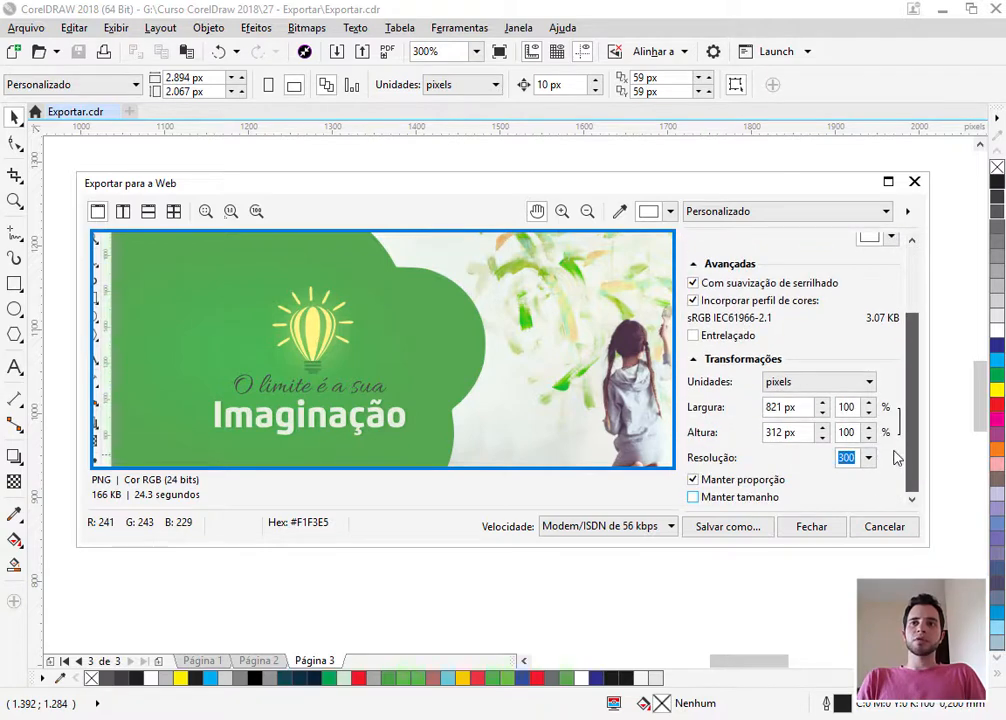
{"action": "left_click", "coordinate": [730, 527]}
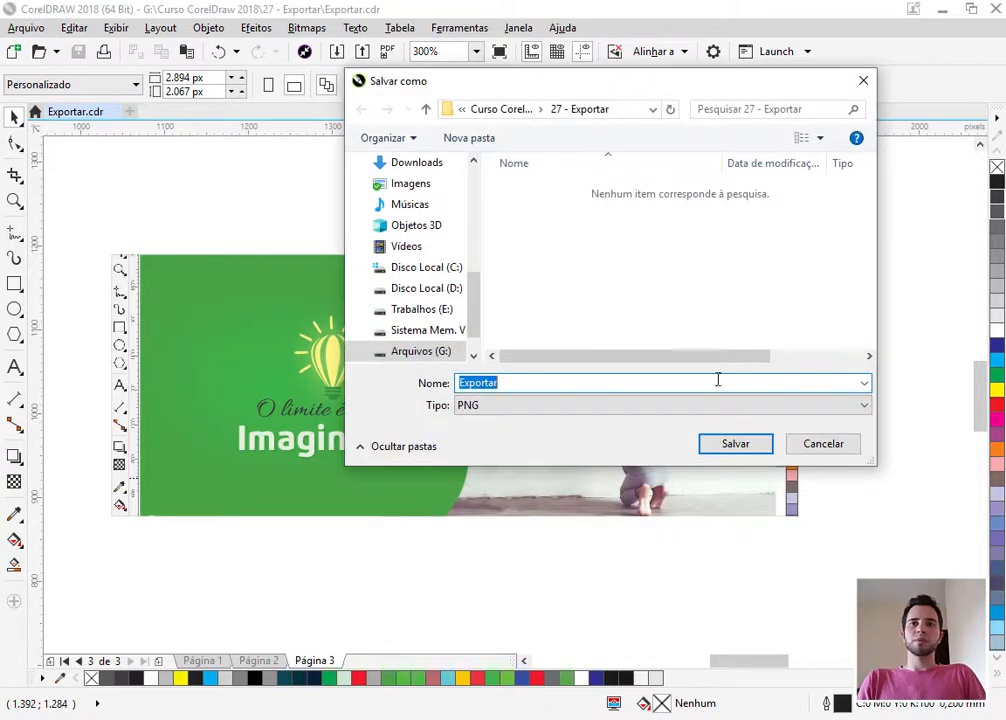
{"action": "left_click", "coordinate": [745, 448]}
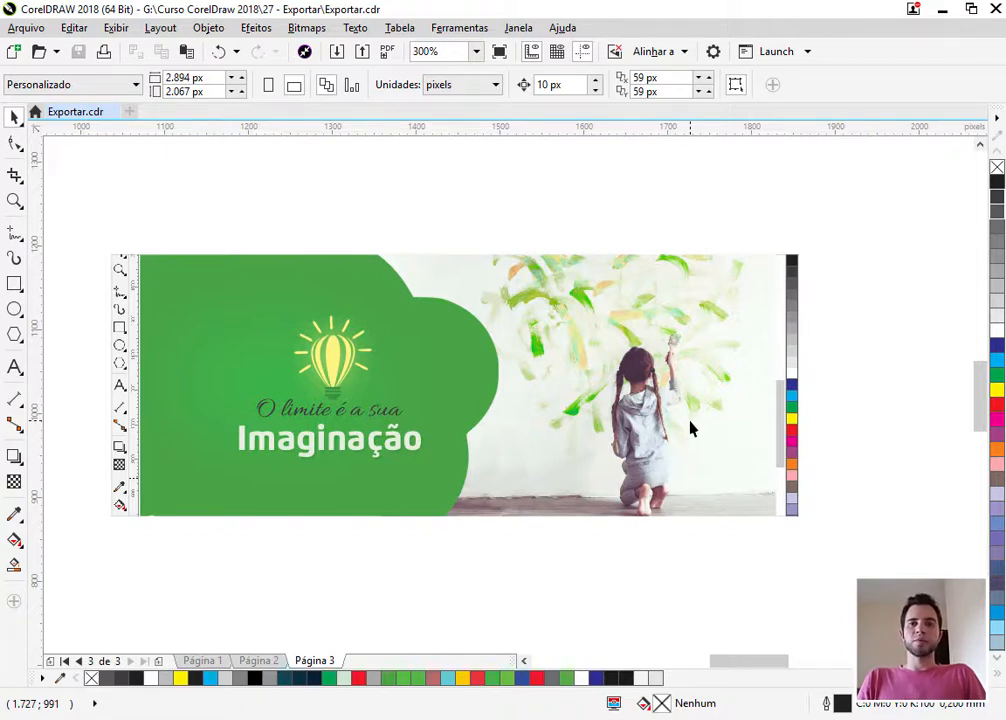
Return to Página 2 with the common formats and fit the whole page in view.
{"action": "left_click", "coordinate": [247, 662]}
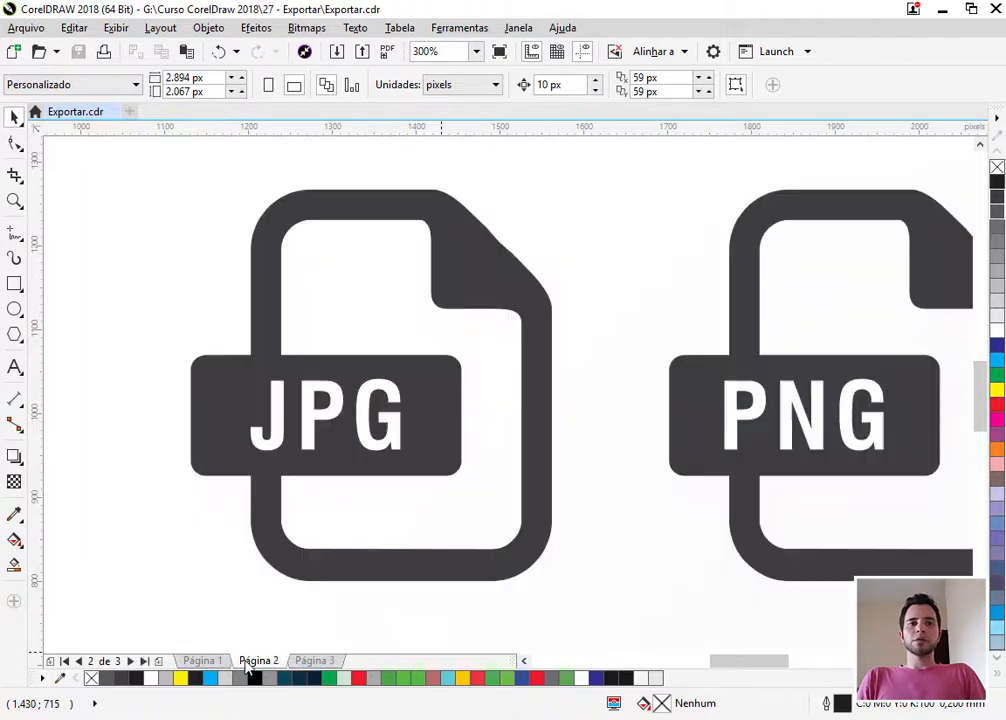
{"action": "scroll", "coordinate": [314, 456], "scroll_direction": "down", "scroll_amount": 3}
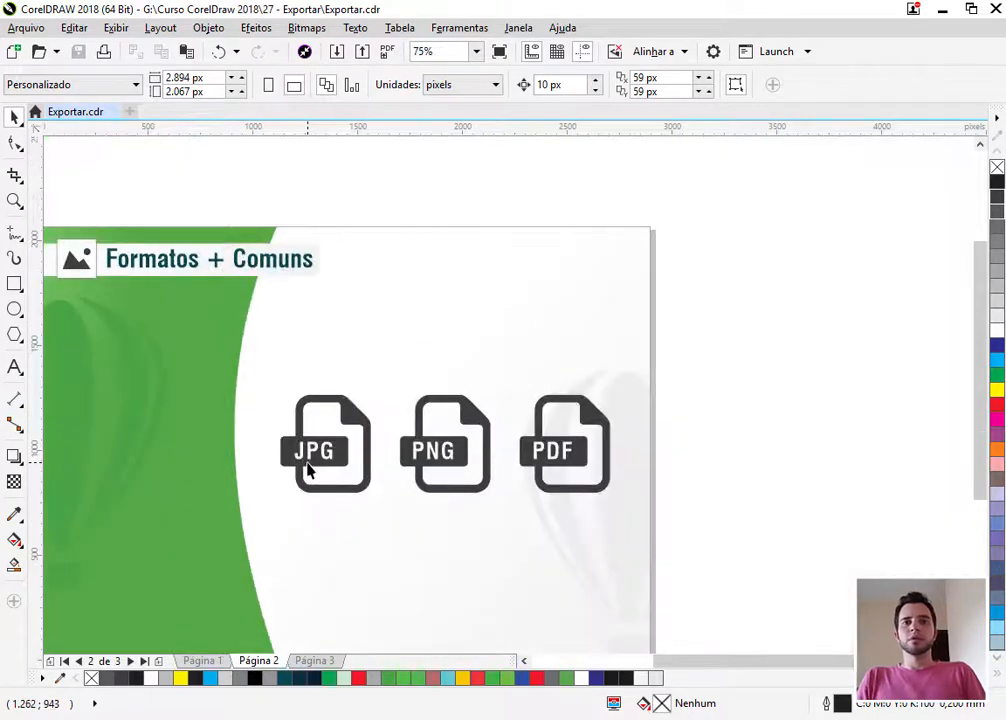
{"action": "key", "text": "shift+F4"}
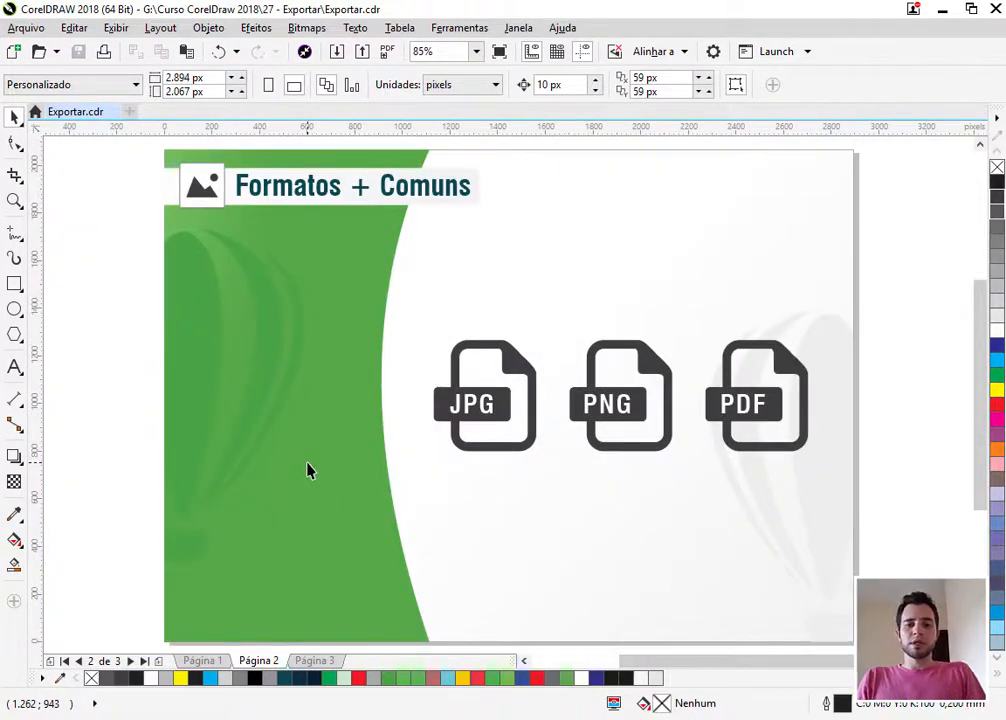